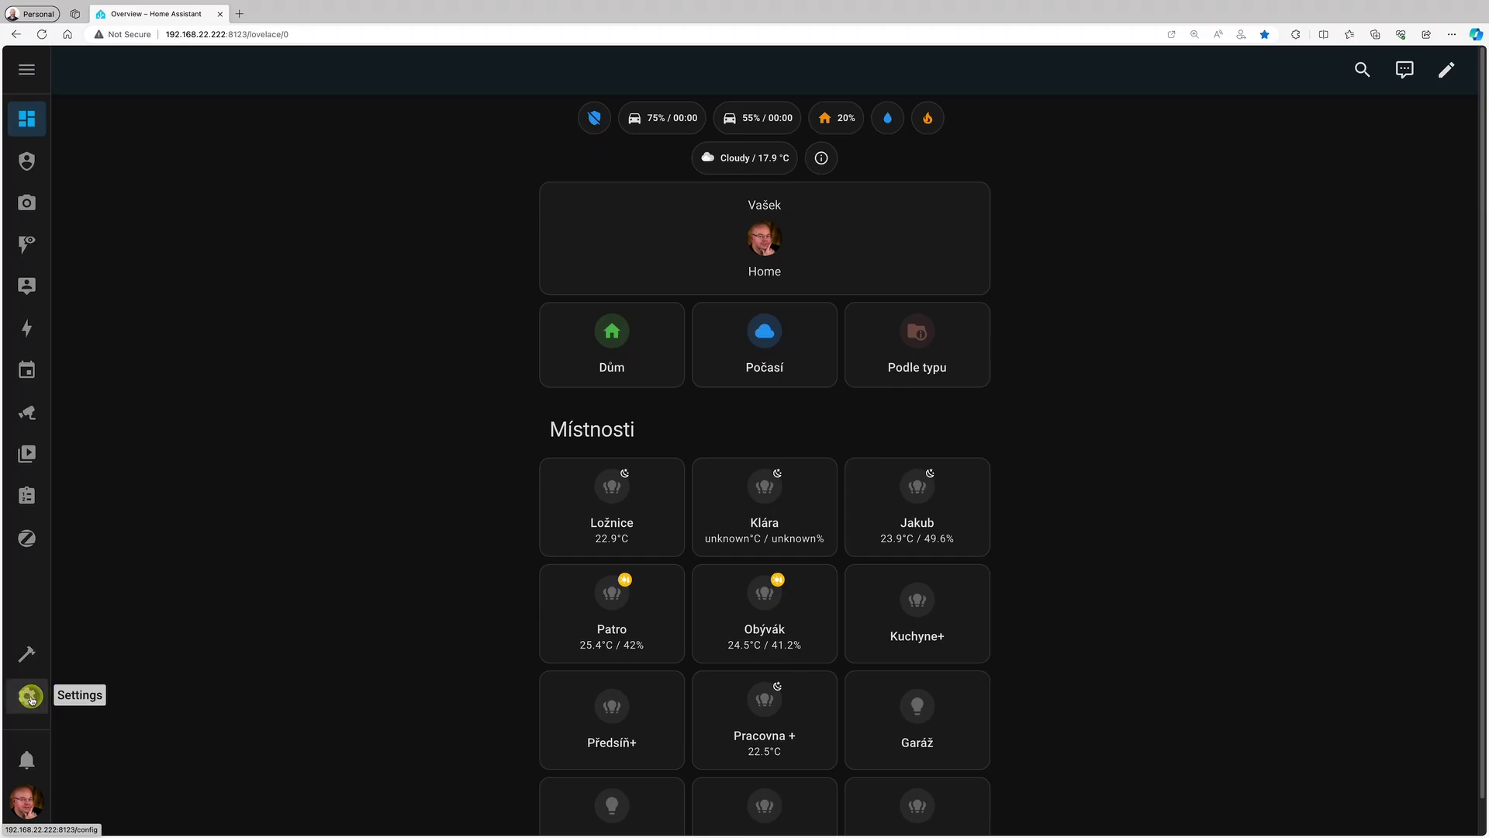
- Open Settings' Areas page and scroll past the Venku, Přízemí and První patro floors to Unassigned areas
click(31, 698)
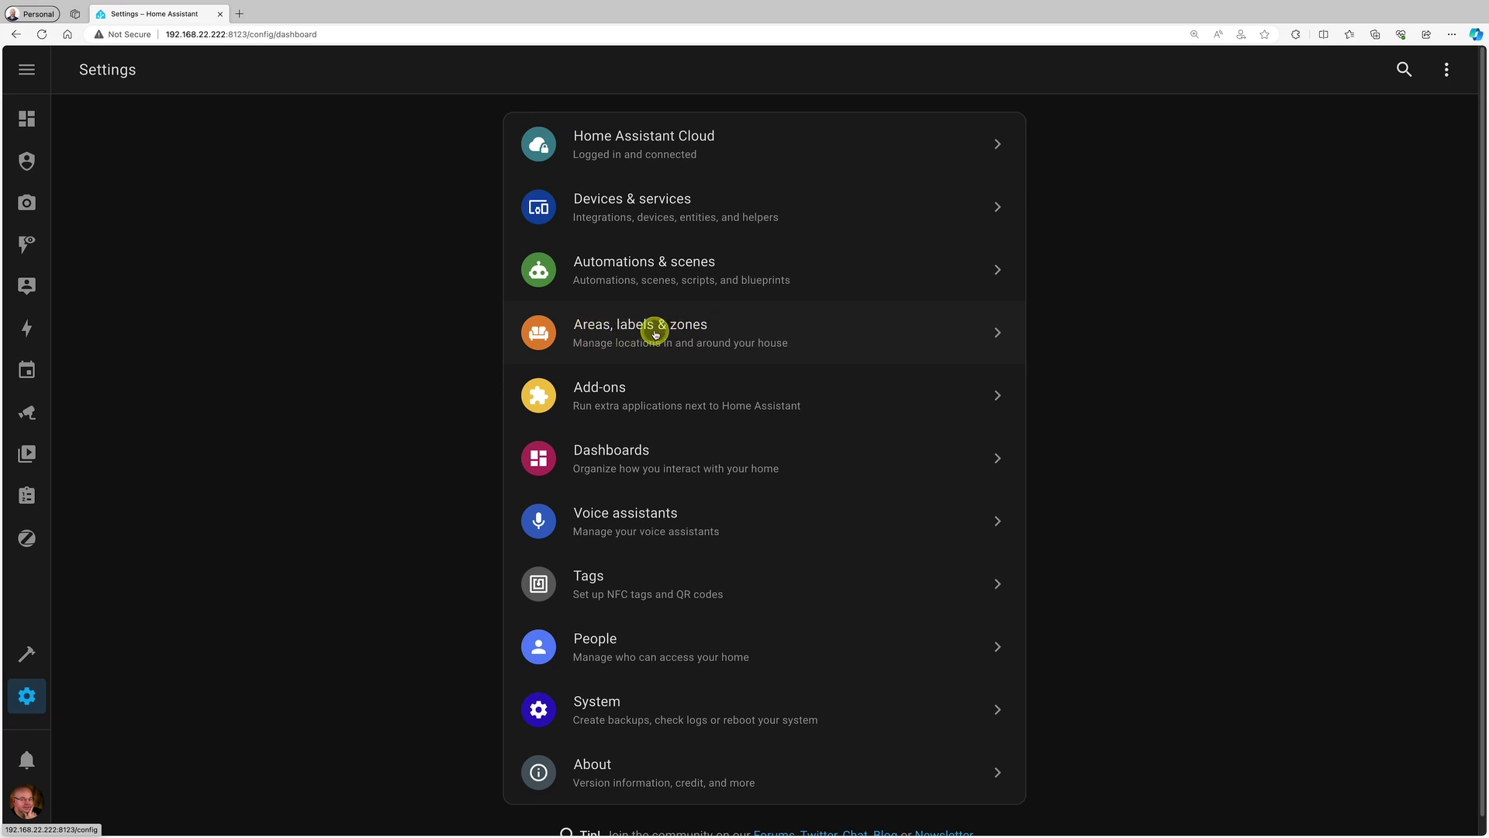
click(619, 335)
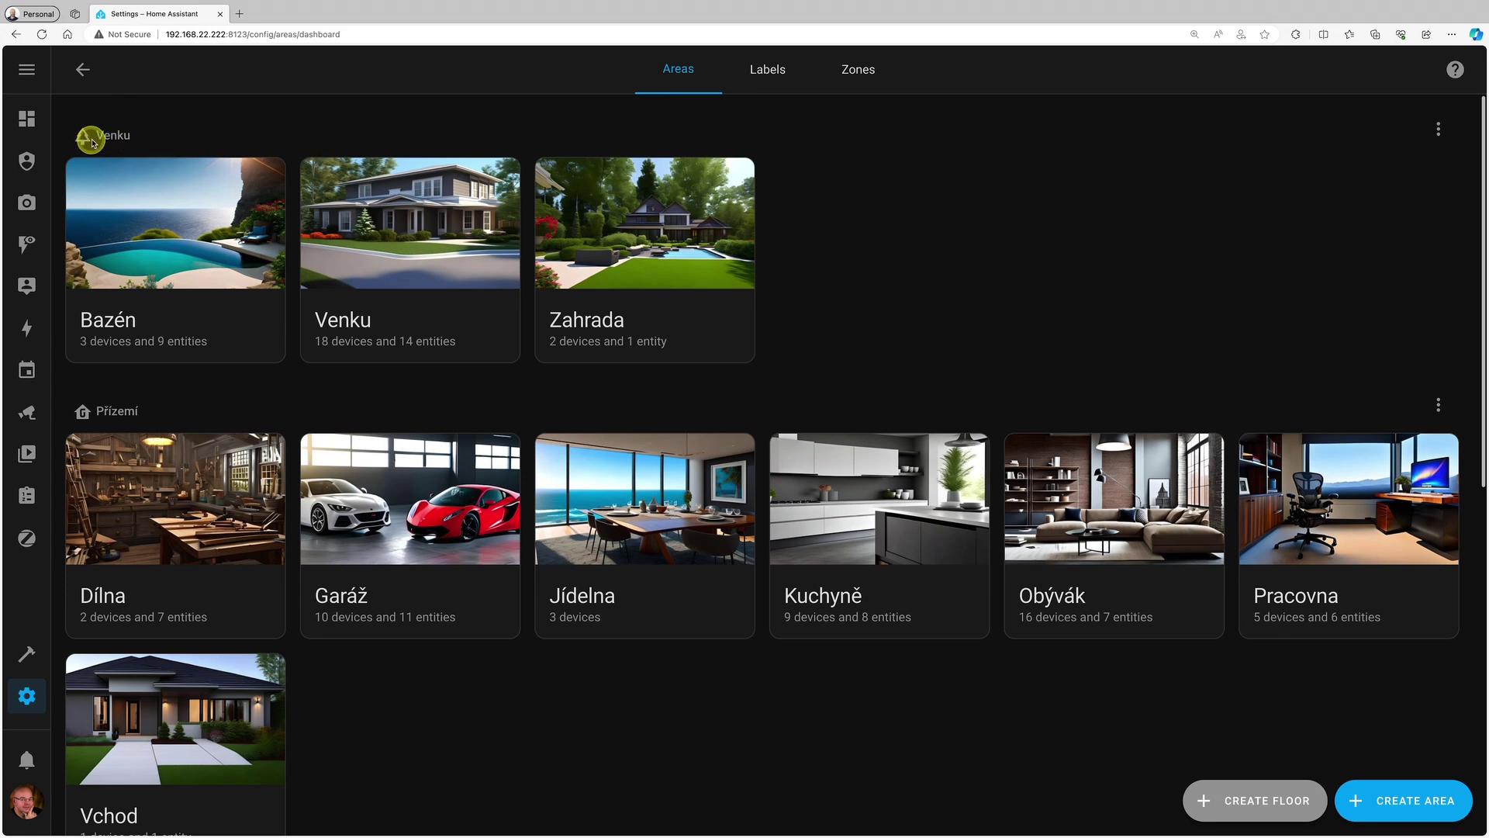
scroll(143, 465, down, 1)
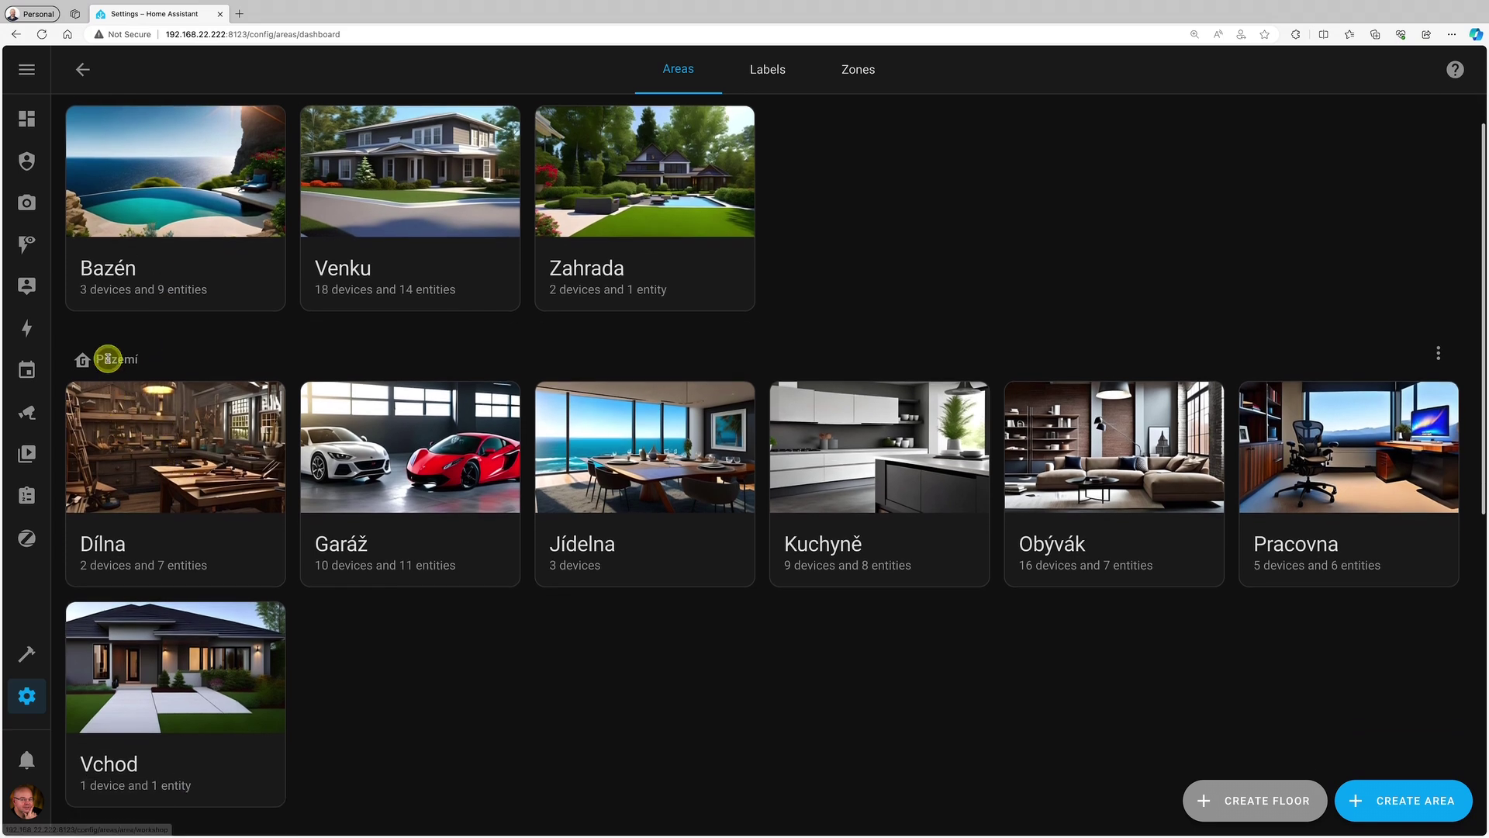
scroll(195, 521, down, 5)
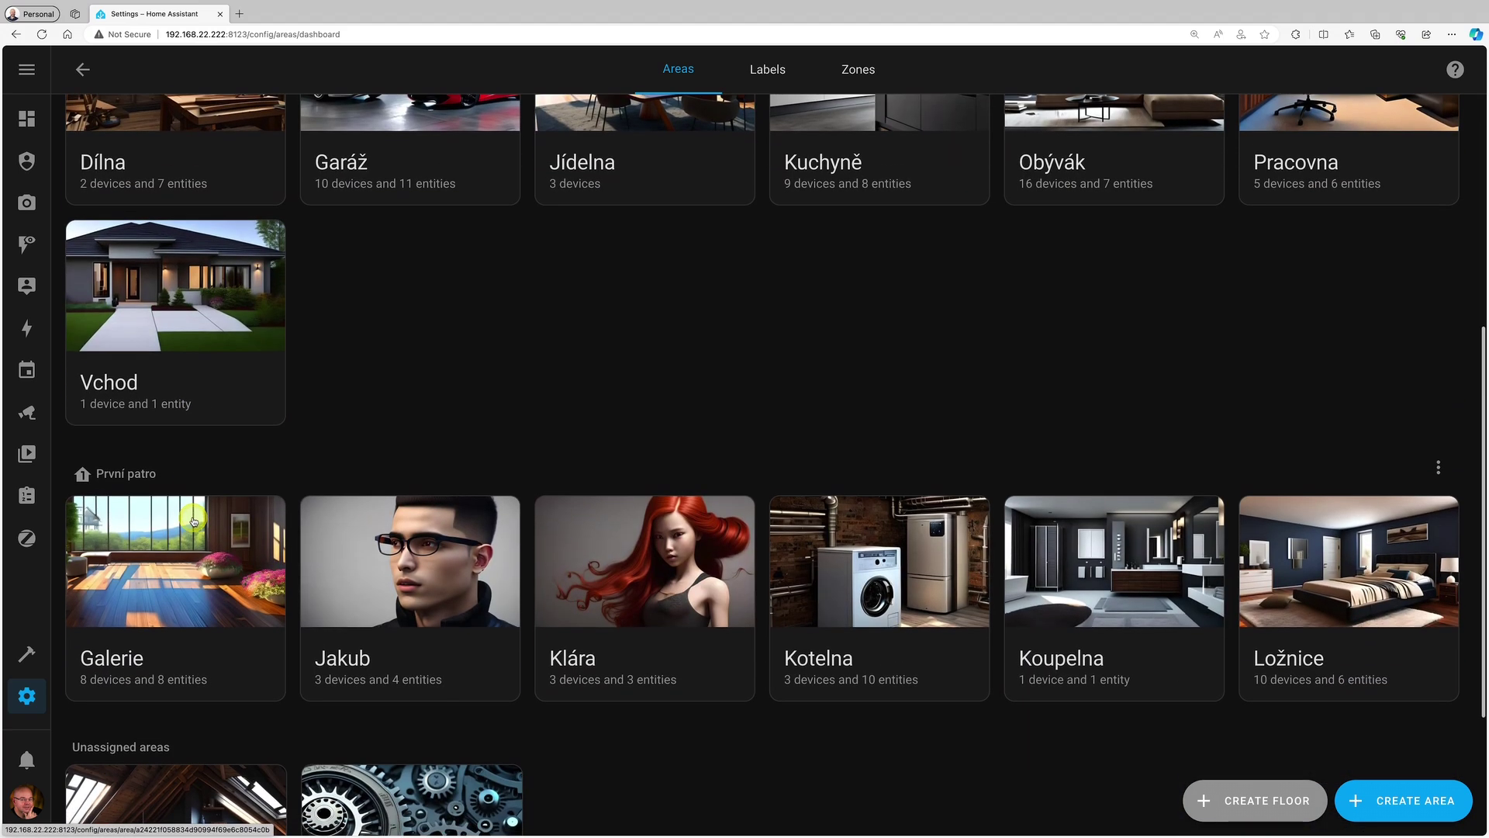
scroll(247, 483, down, 3)
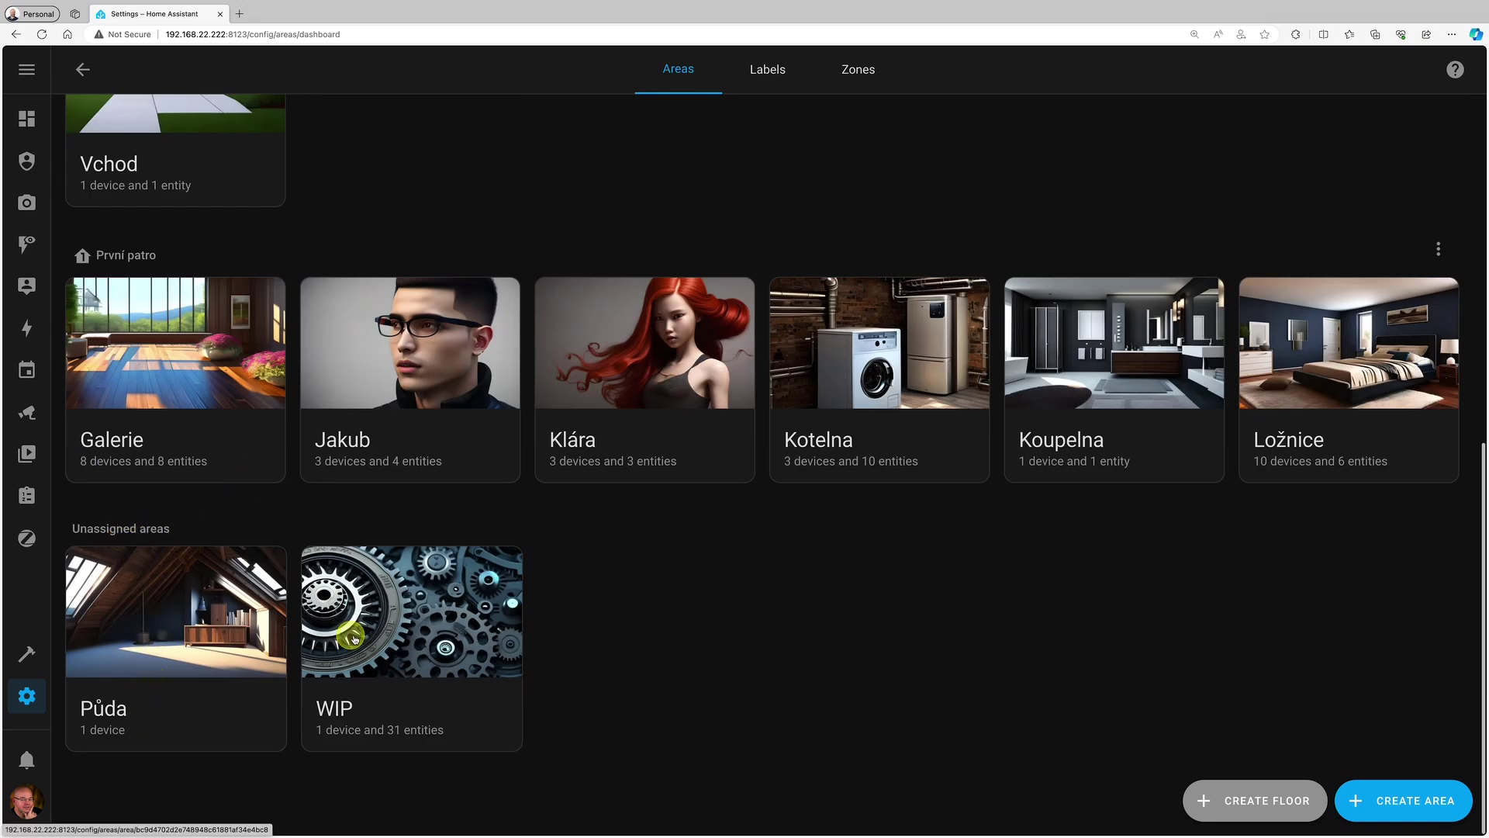
- Create the Attic floor at level 2 with icon mdi:home-floor-2 and aliases půda and půdě
click(1255, 799)
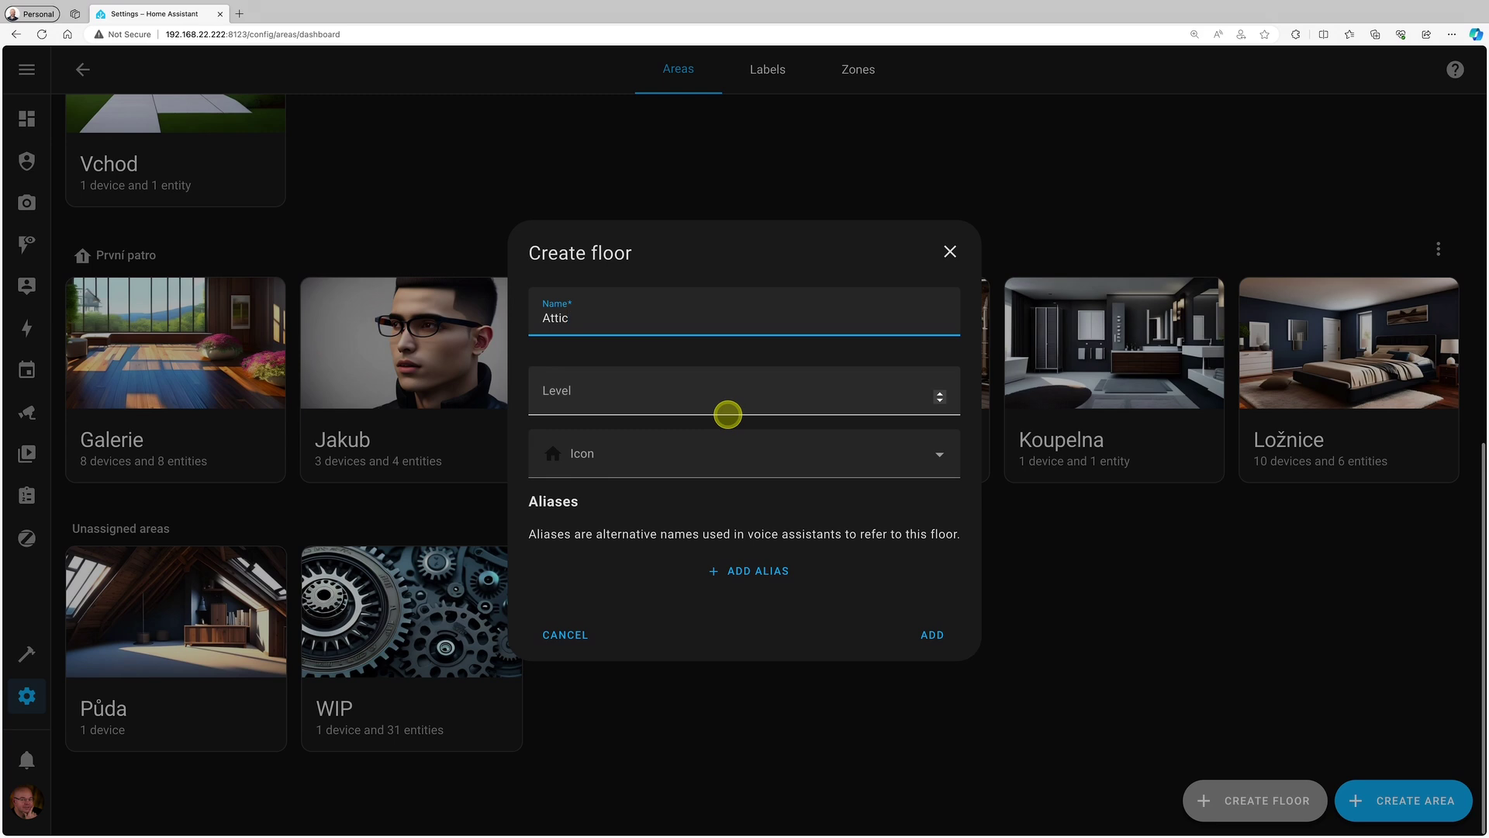
click(668, 404)
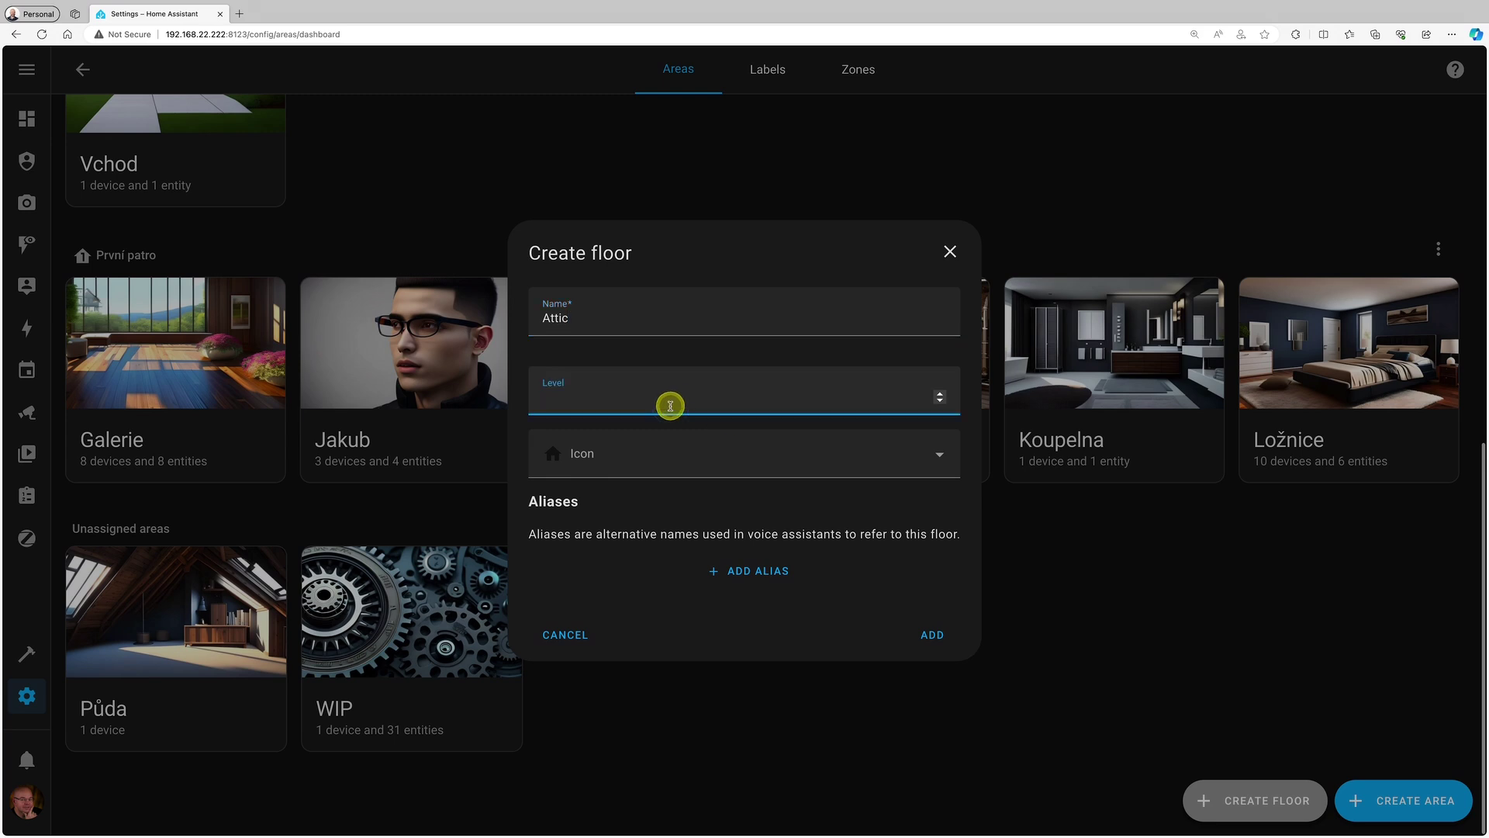
click(636, 464)
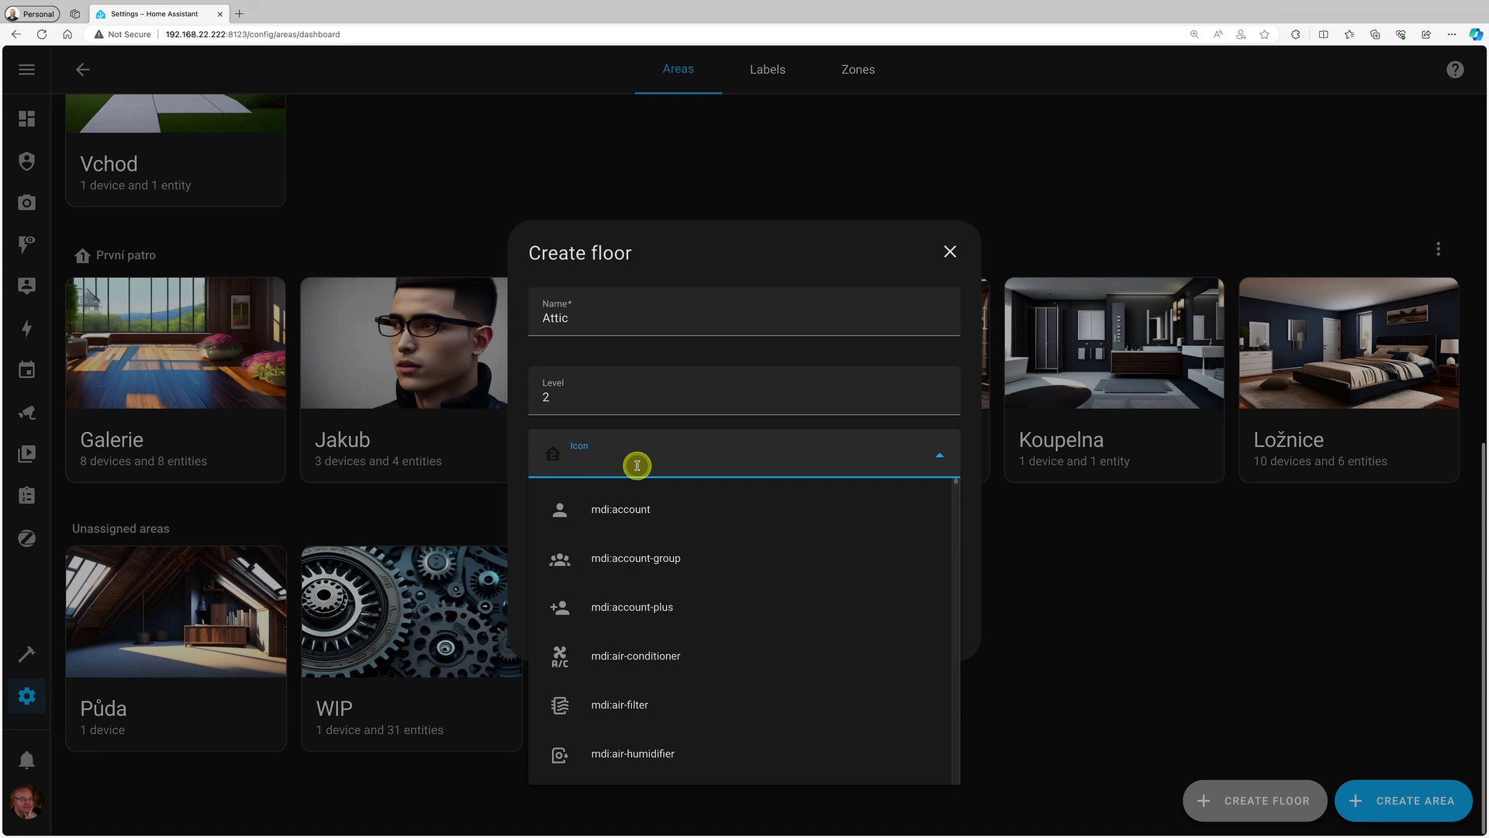
text(floor-2)
click(632, 504)
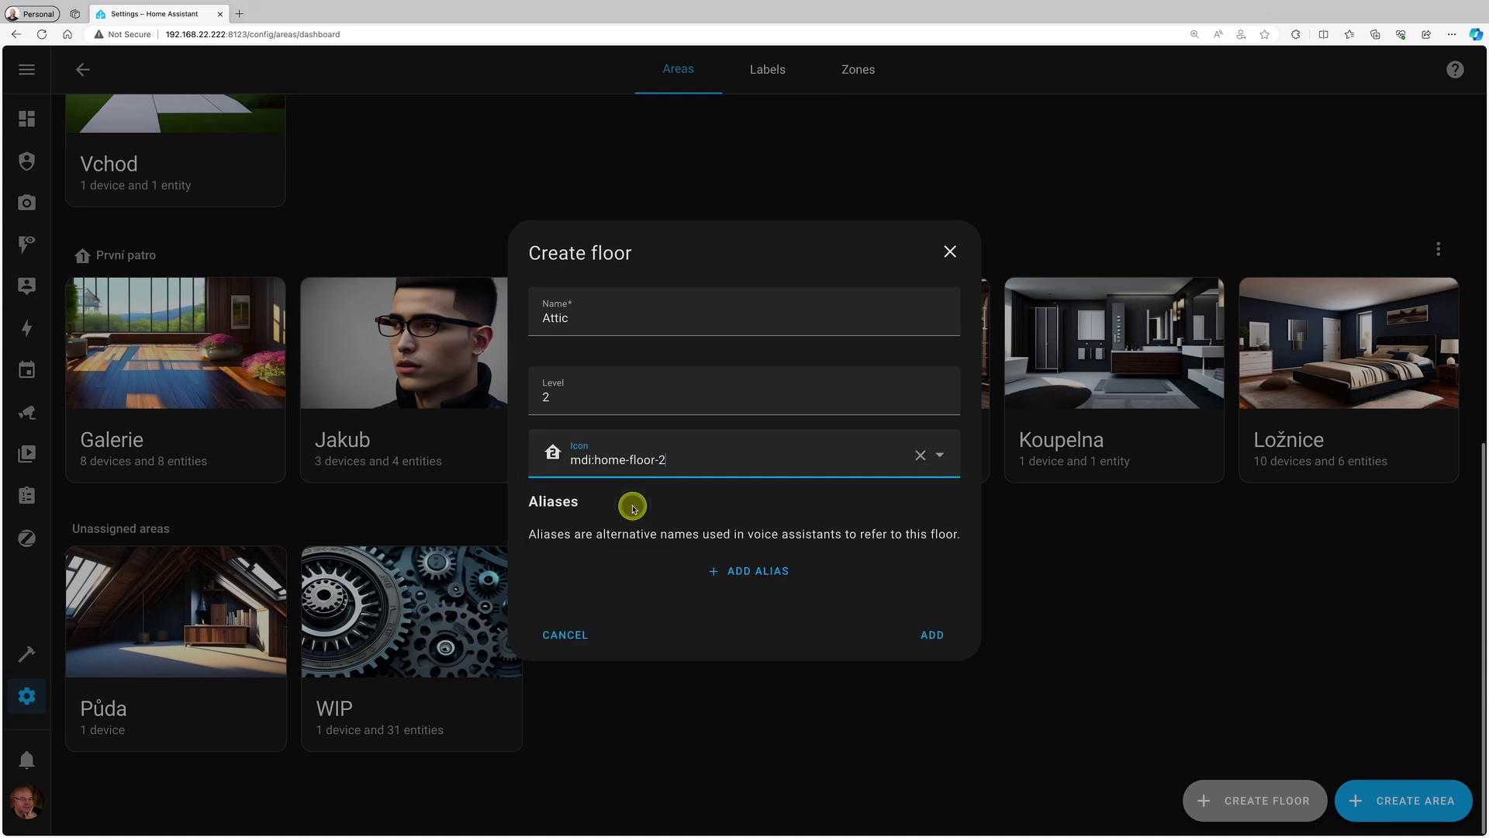
click(768, 571)
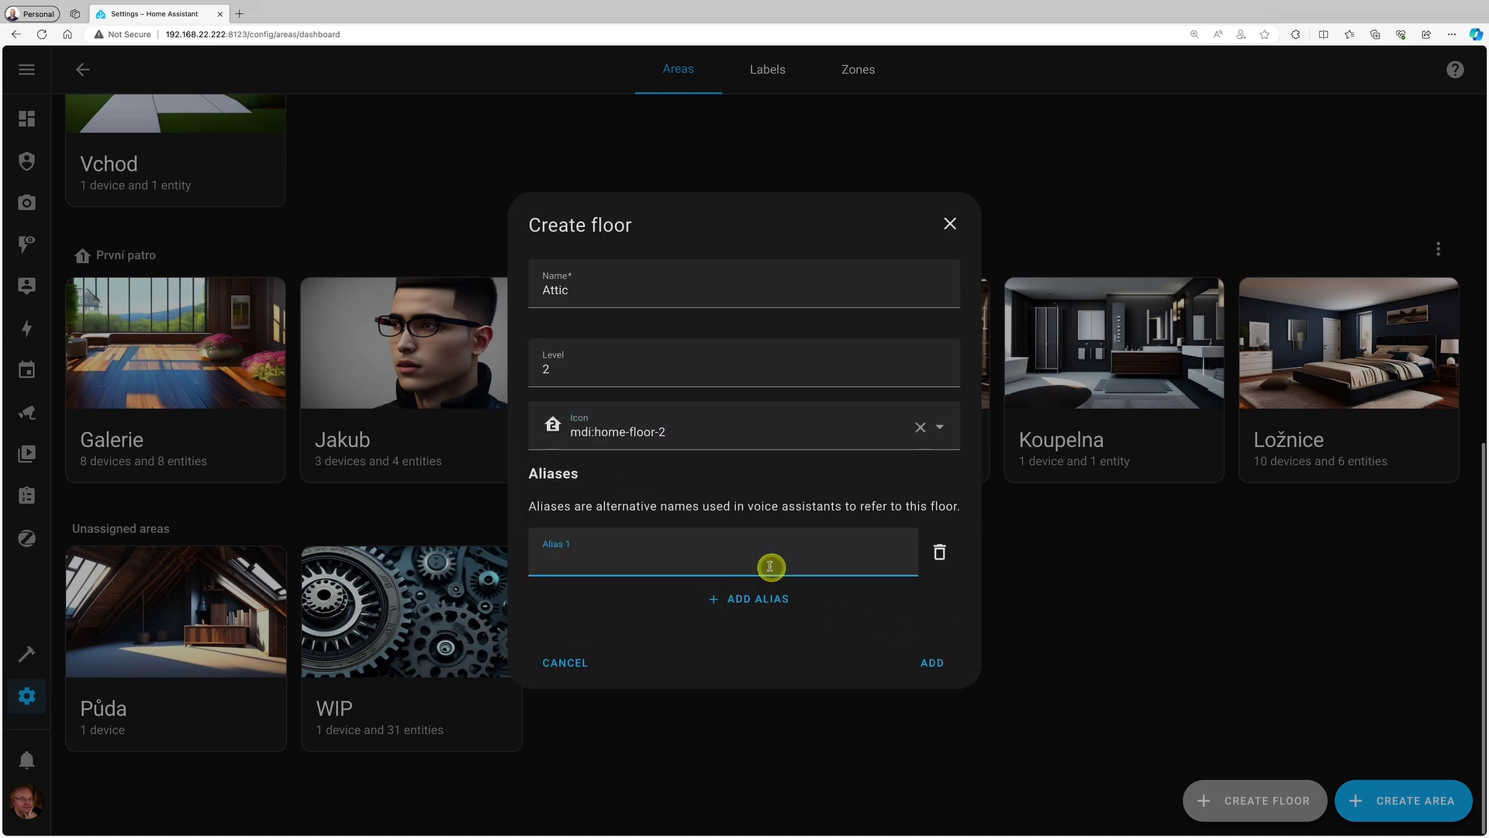
key(Return)
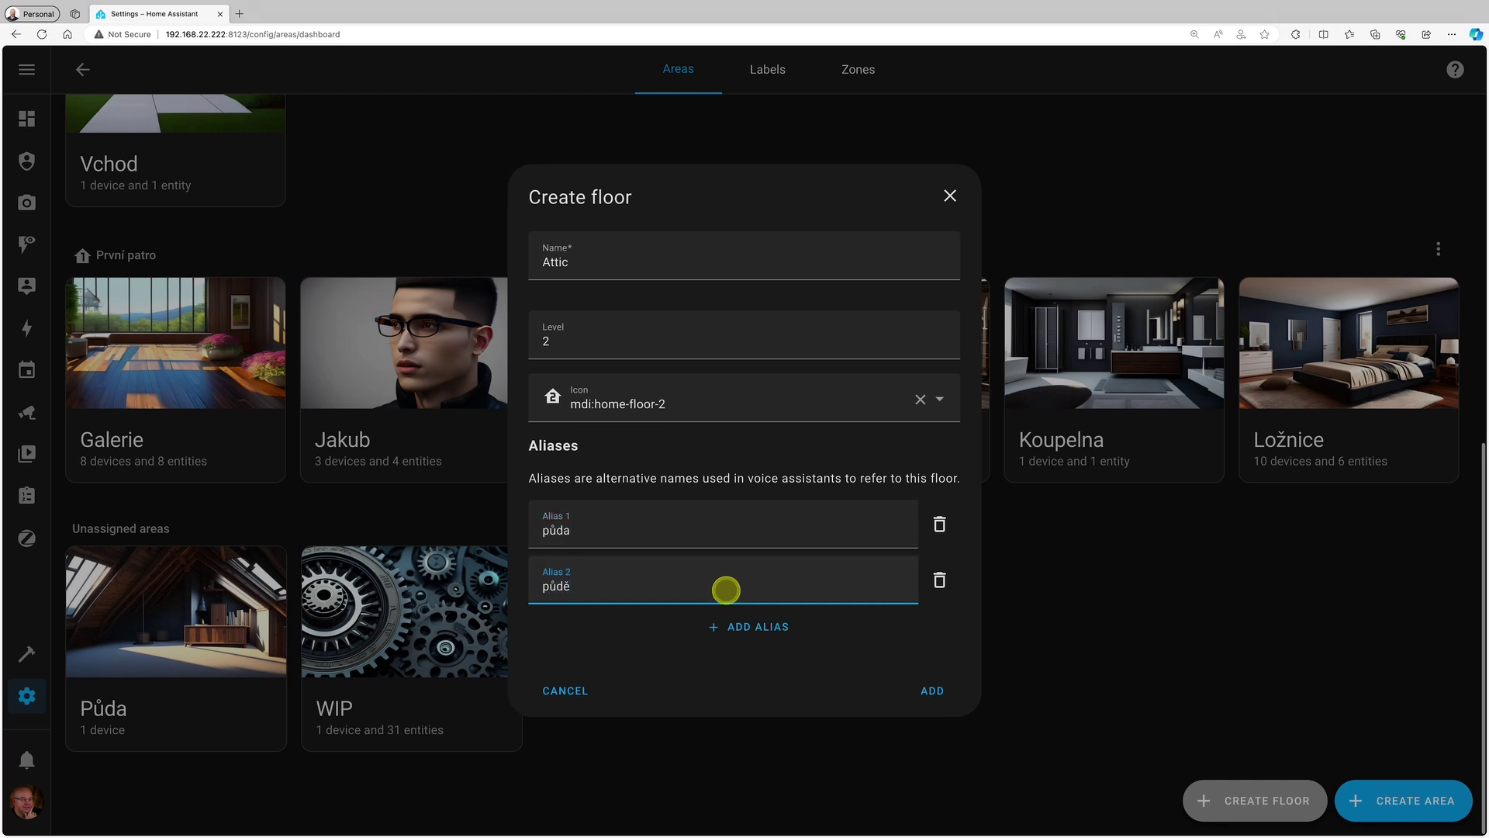
click(930, 688)
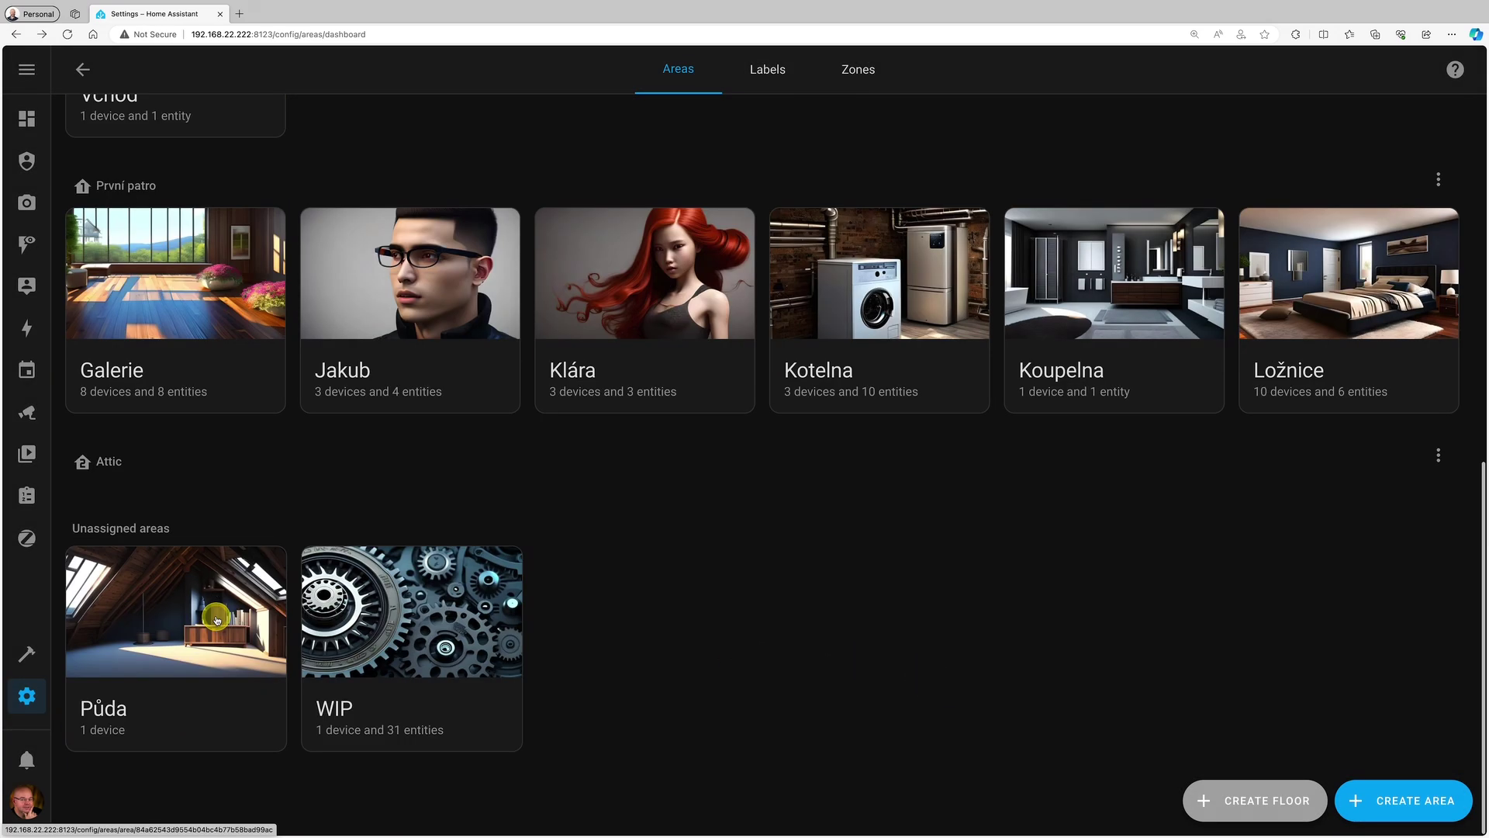
- Assign the Půda area to the Attic floor in its area settings and save
click(215, 621)
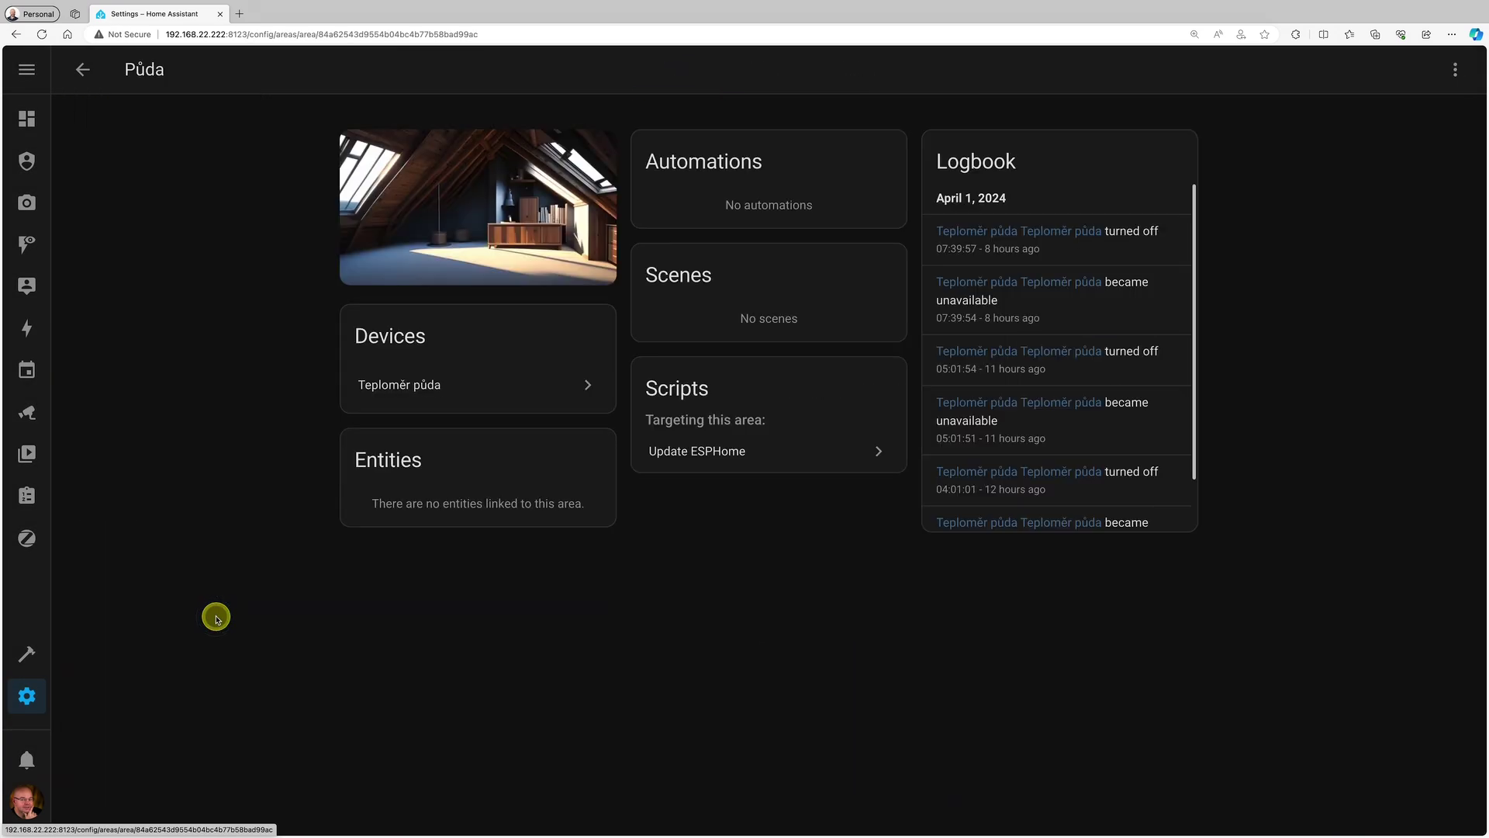
click(1447, 73)
click(1396, 119)
click(666, 370)
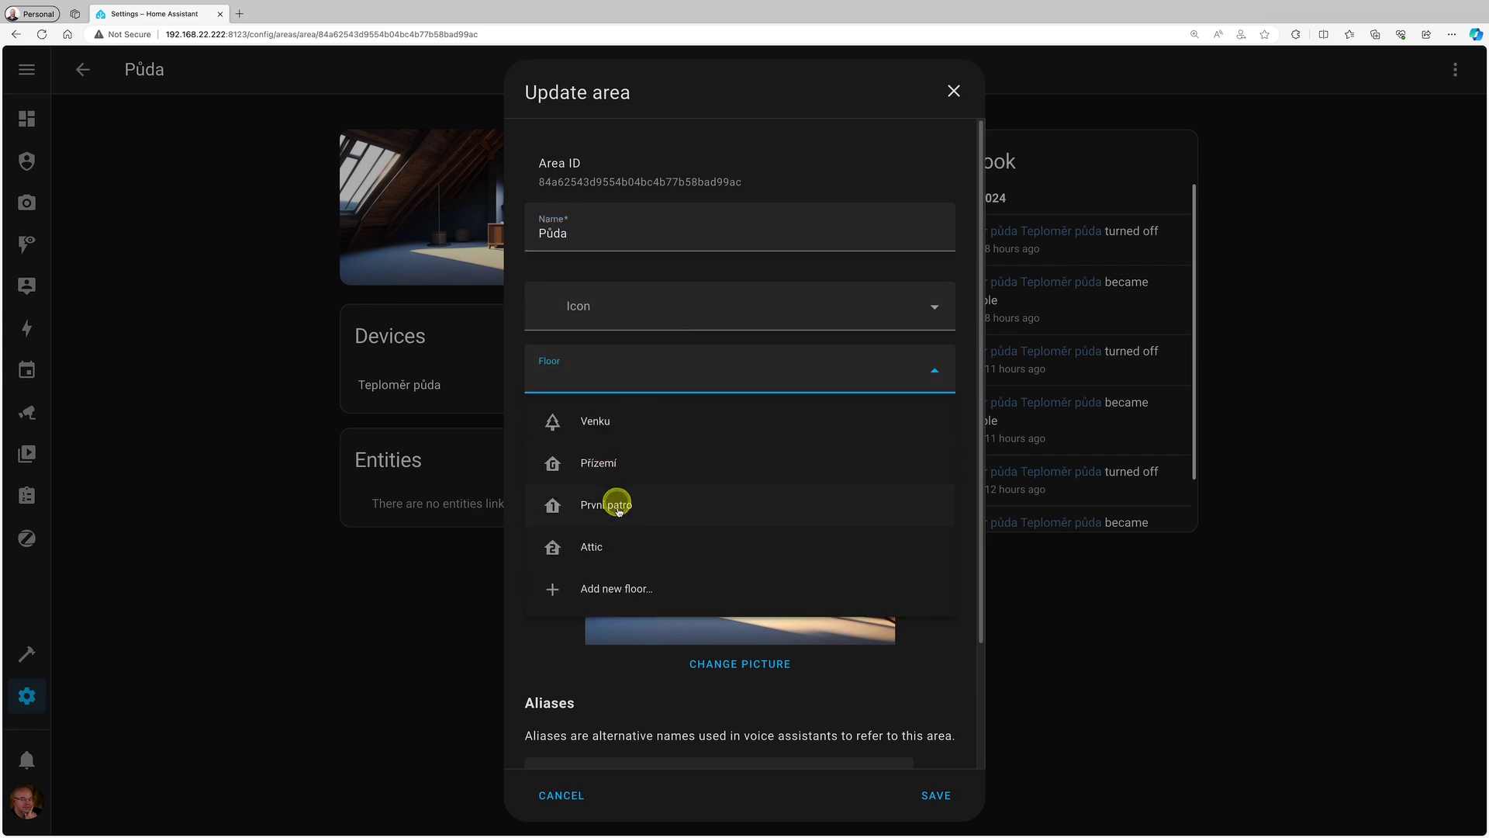
click(623, 548)
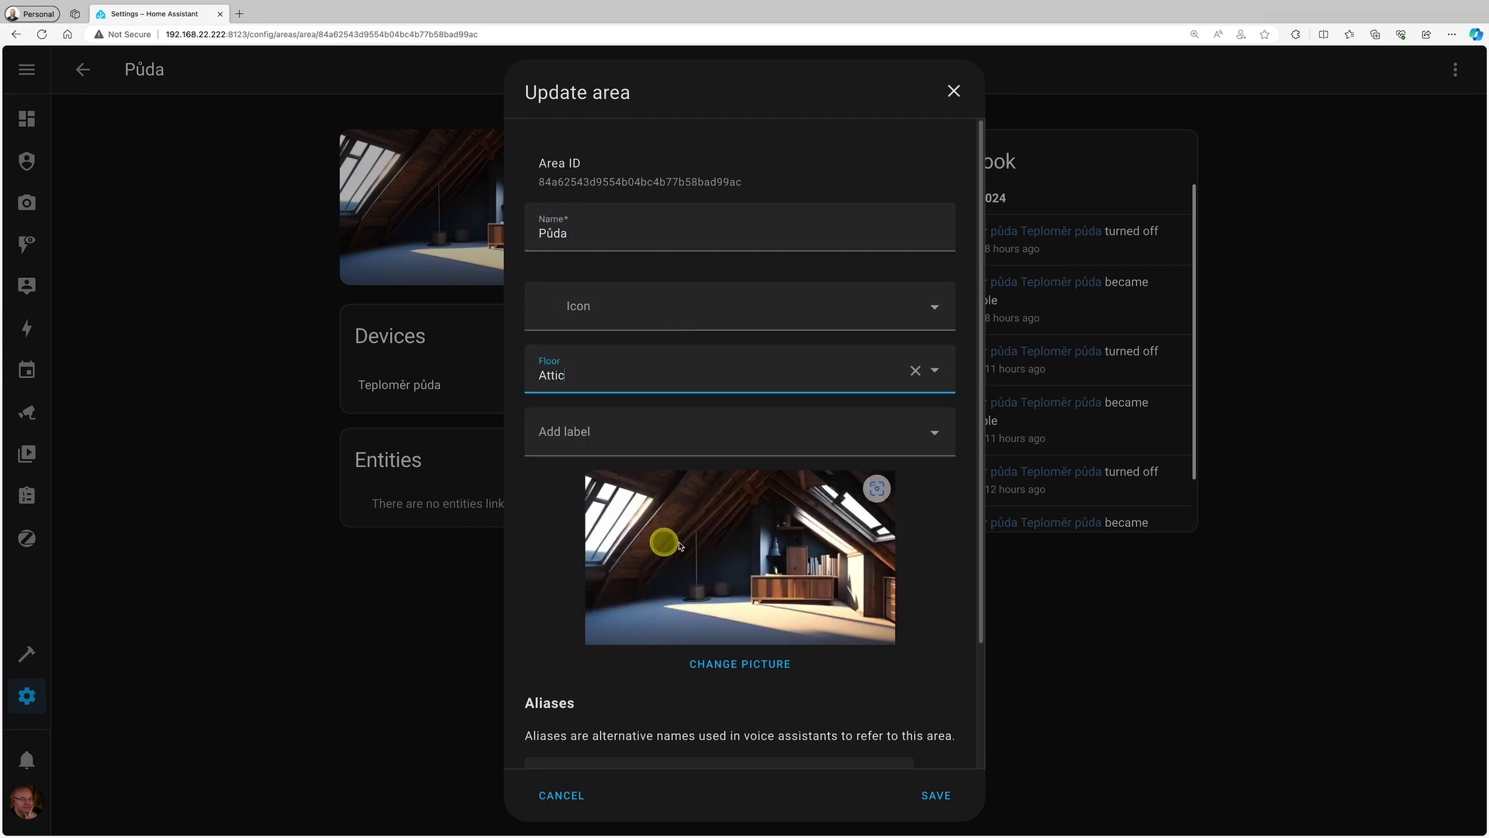
click(941, 799)
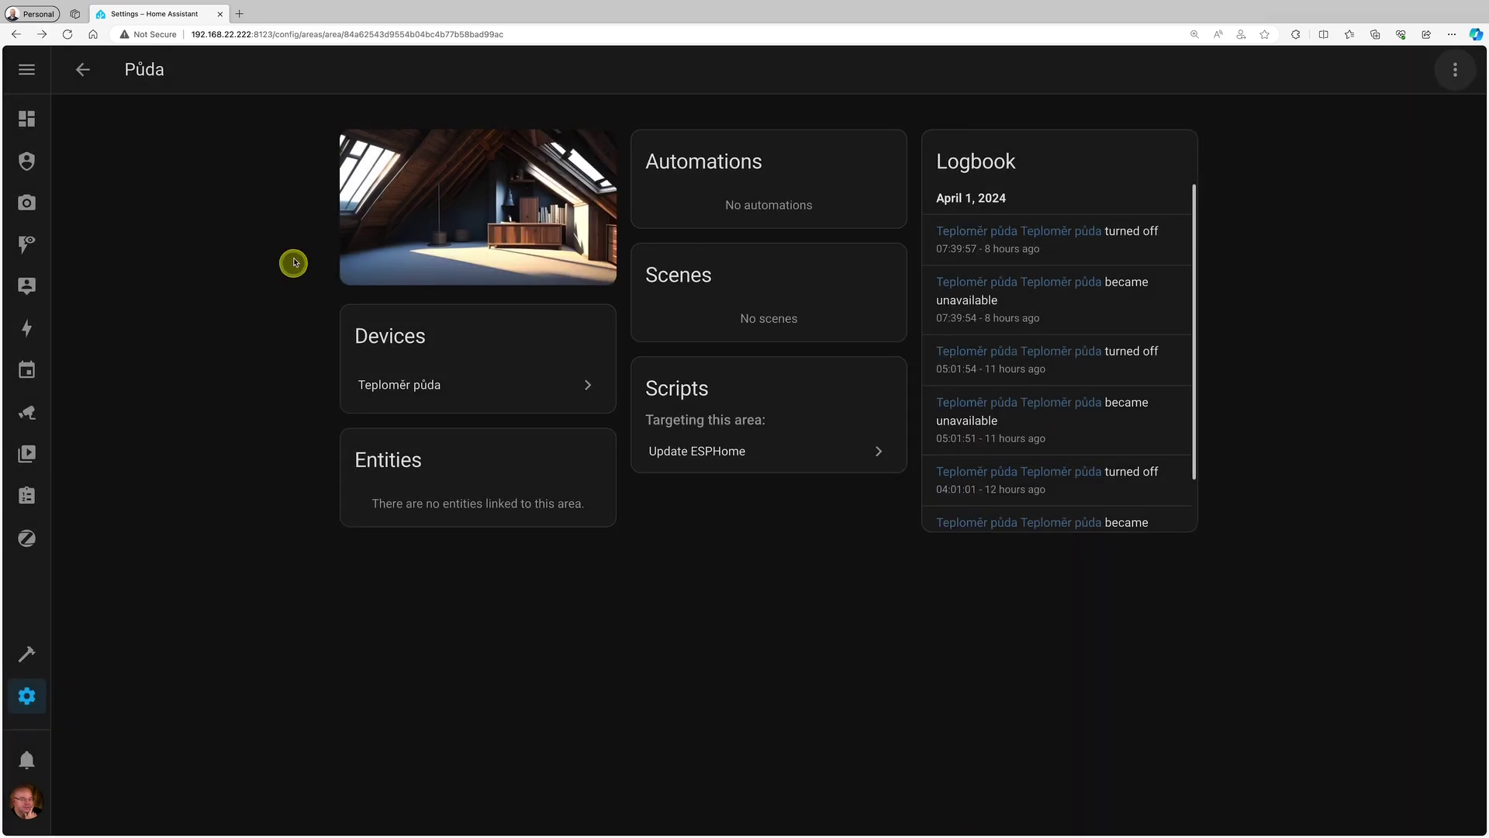
- Return to the Areas page and scroll to confirm Půda now sits under Attic
click(87, 72)
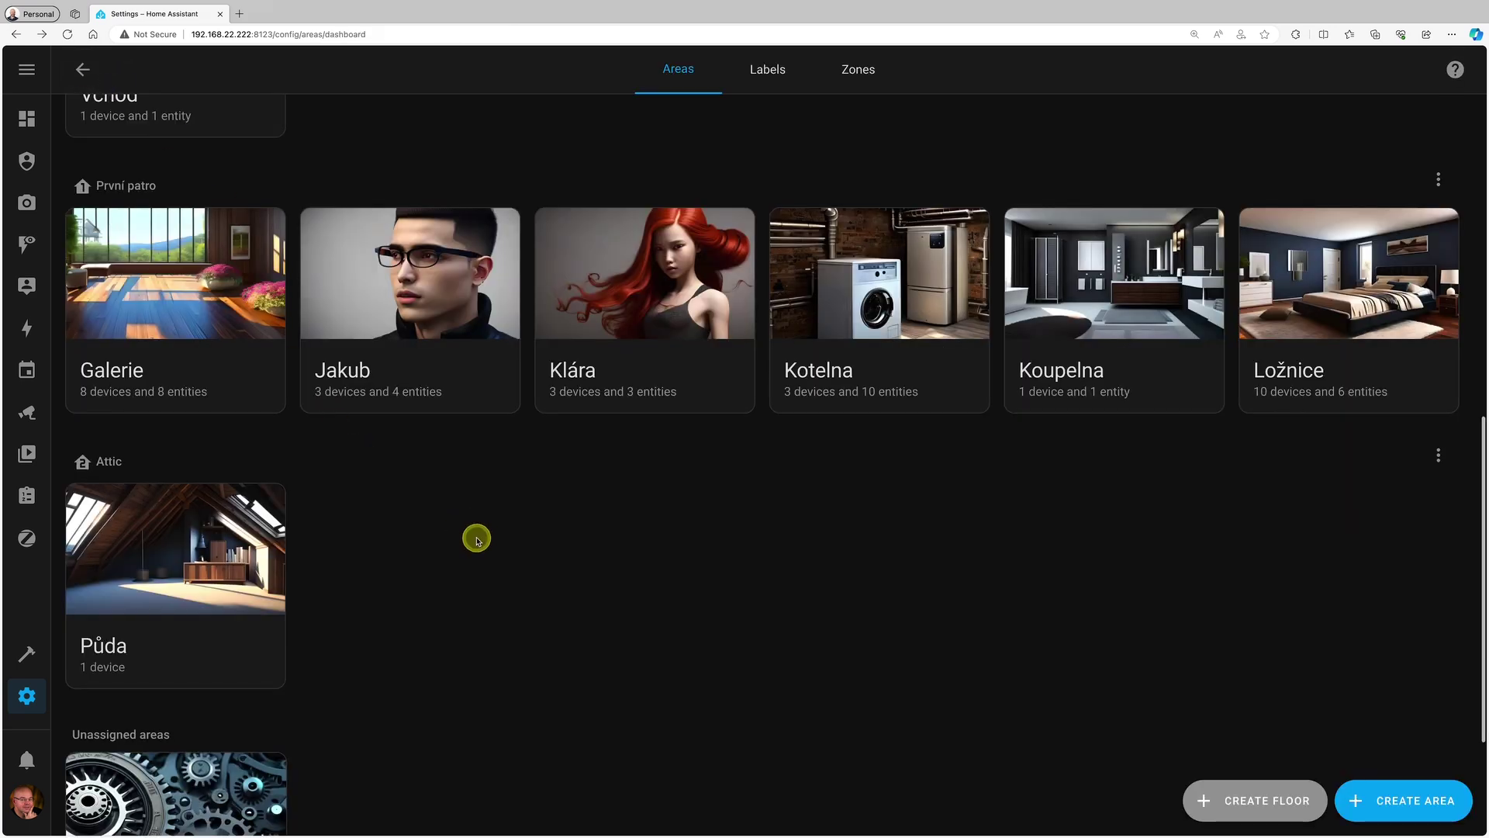
scroll(477, 541, down, 3)
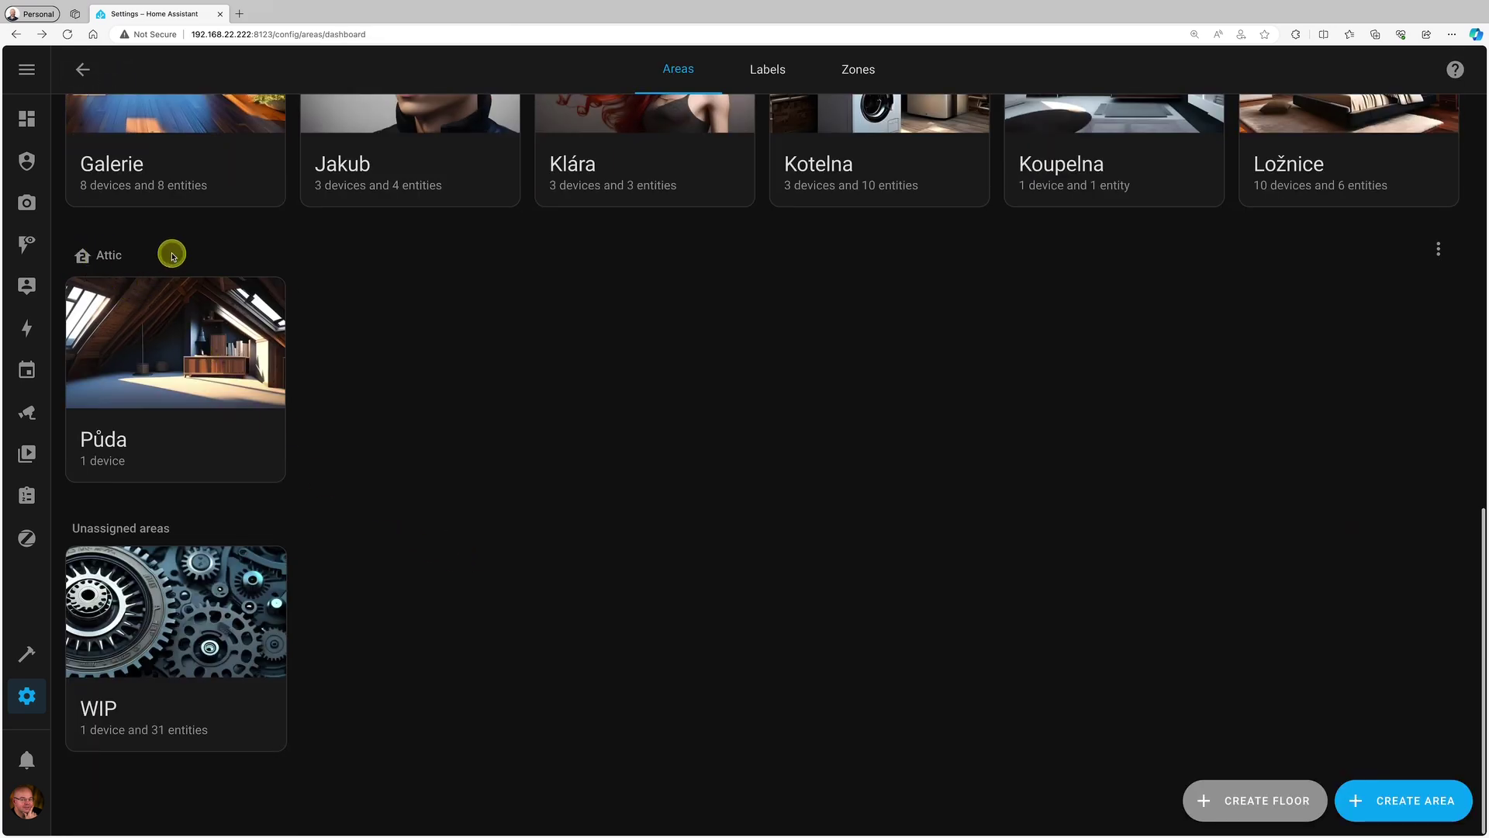
scroll(613, 584, up, 10)
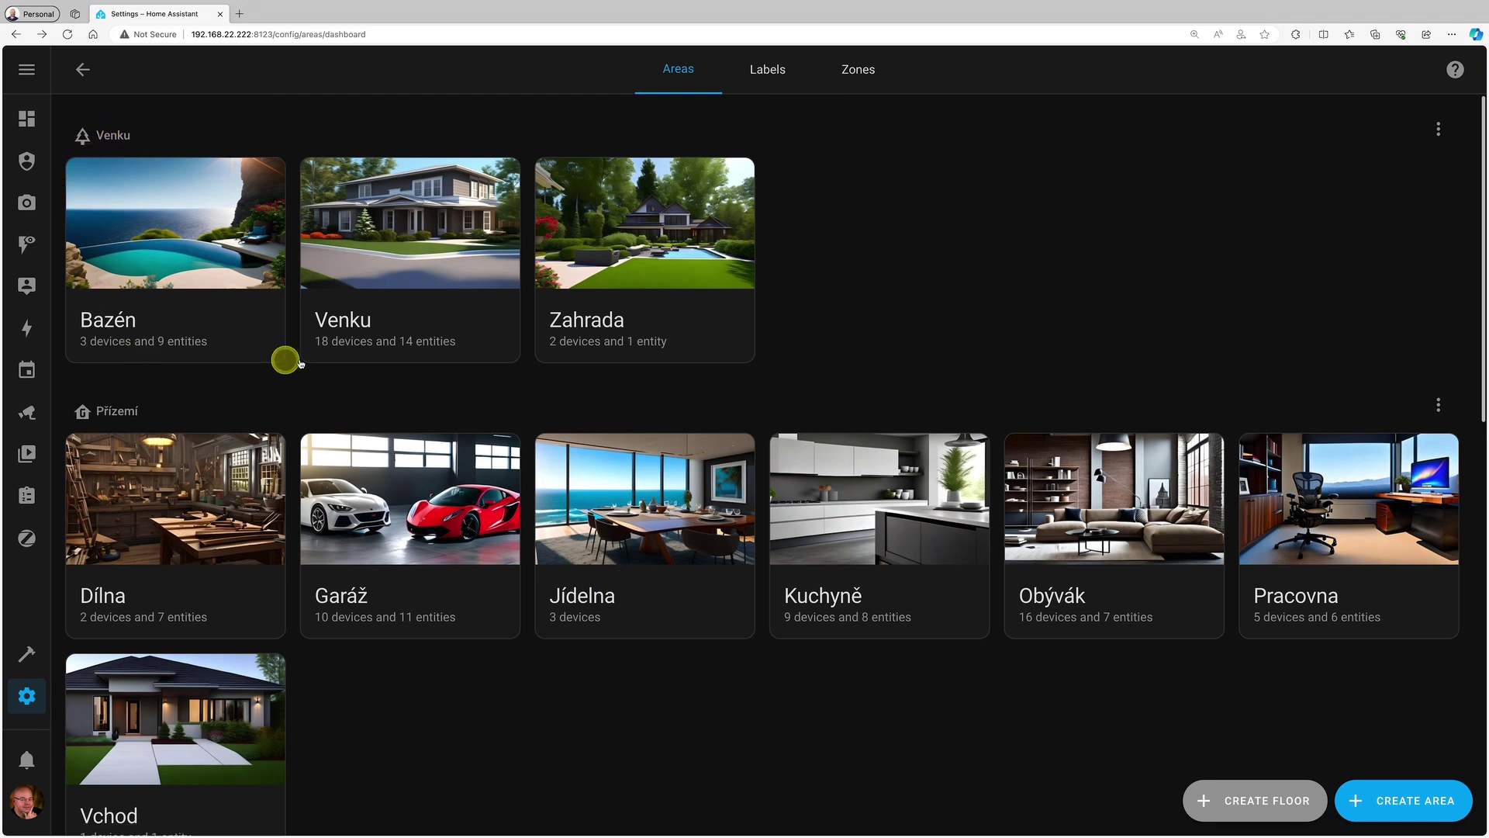
scroll(326, 416, down, 3)
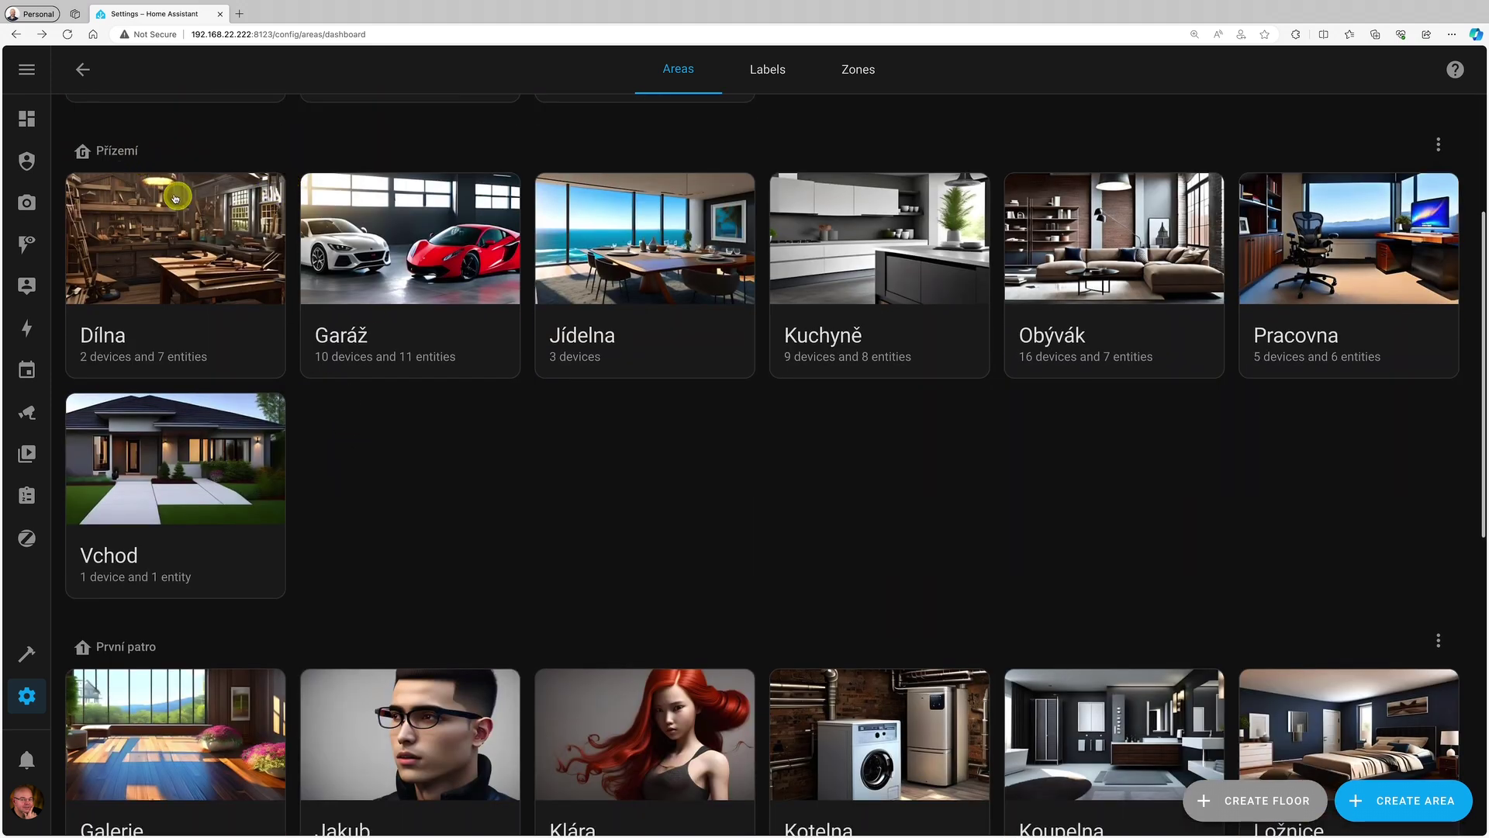
scroll(508, 365, down, 5)
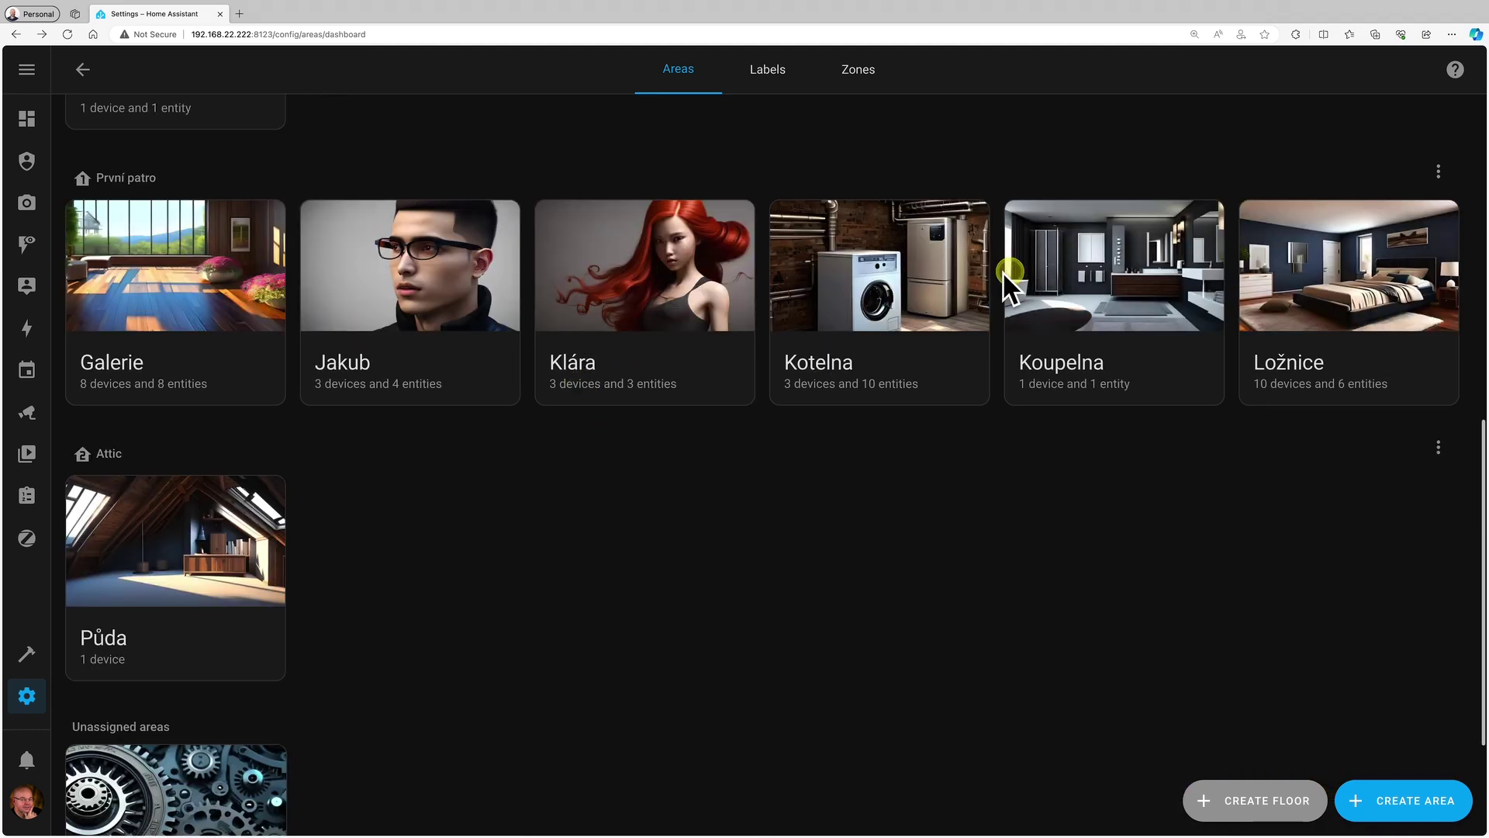
scroll(754, 369, down, 2)
scroll(754, 369, down, 1)
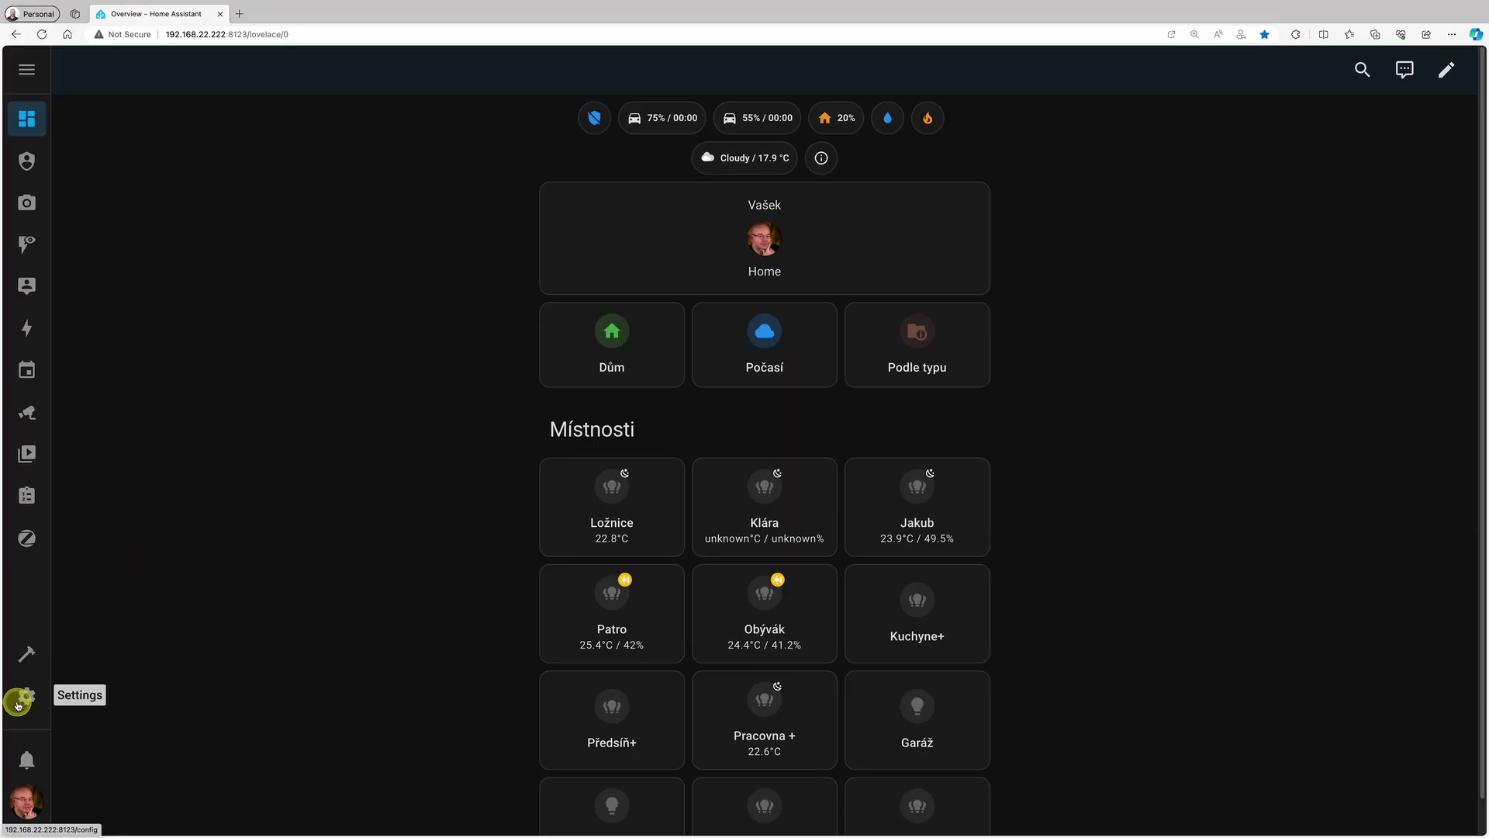
- Open the Automations & scenes list from Settings
click(25, 704)
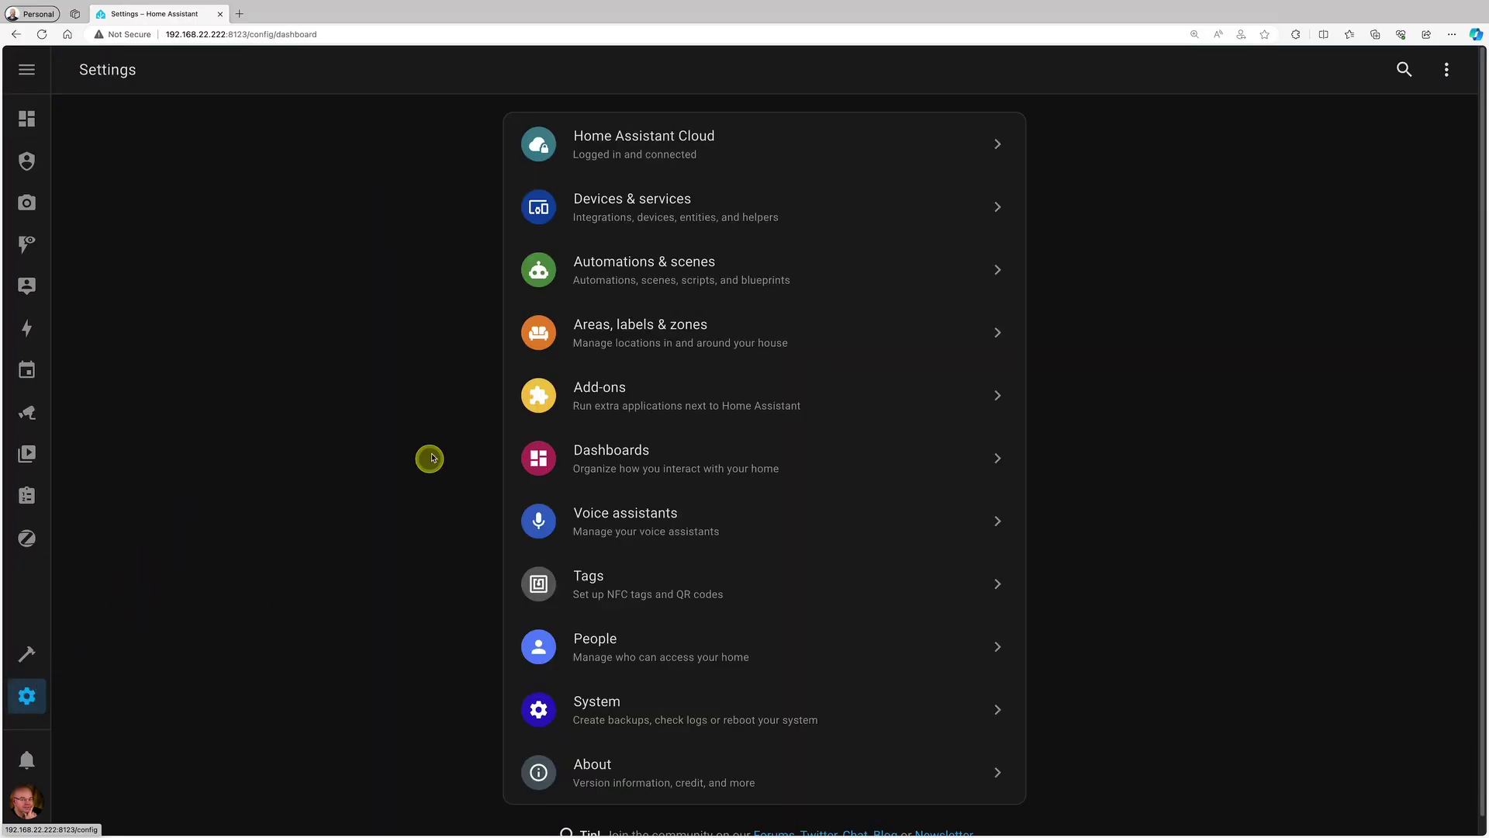
click(655, 271)
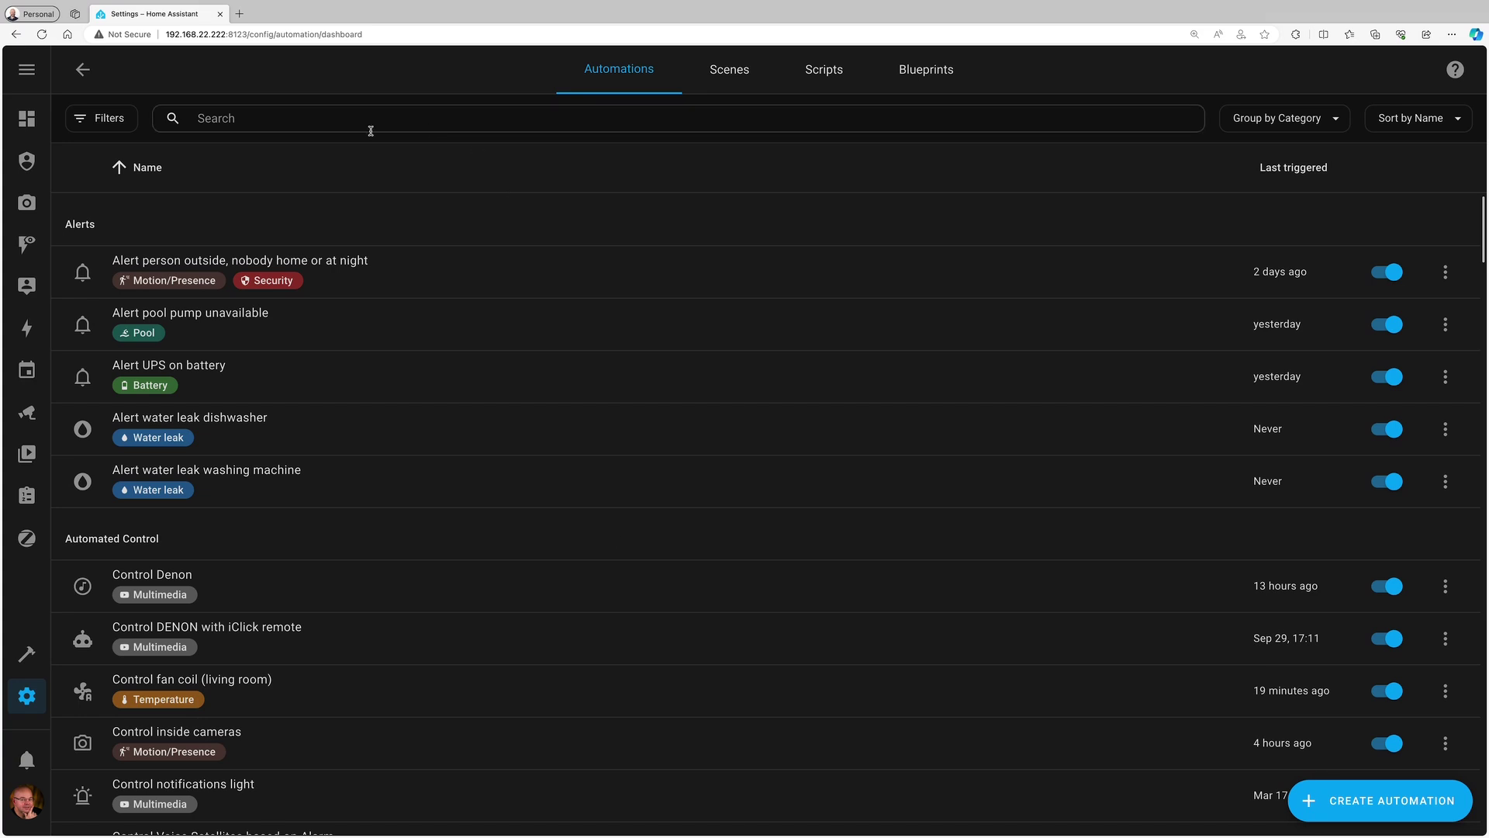
- Show and hide the automation filters, then remove grouping from the automations list
click(111, 122)
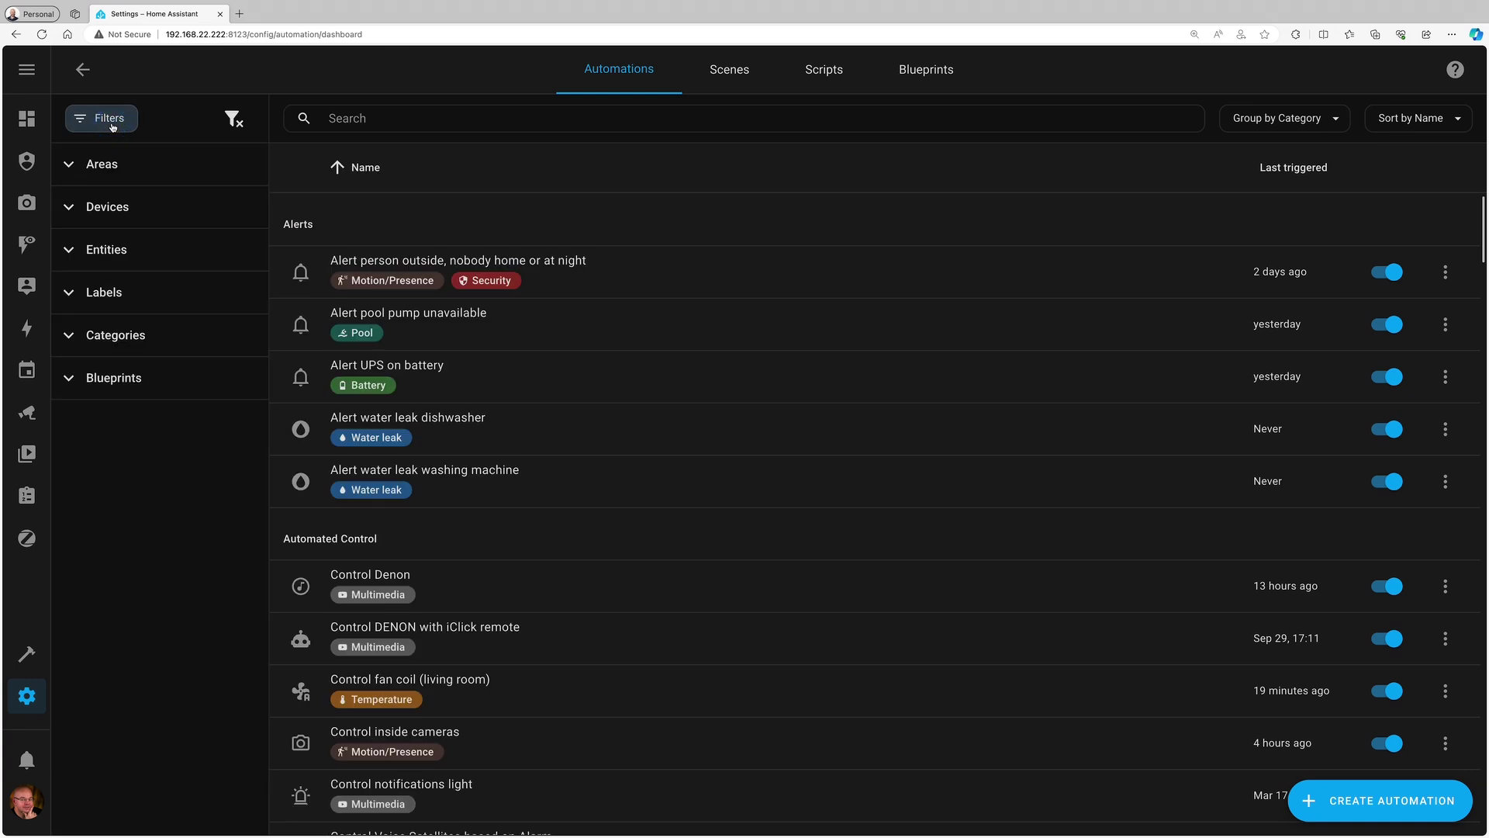
click(111, 121)
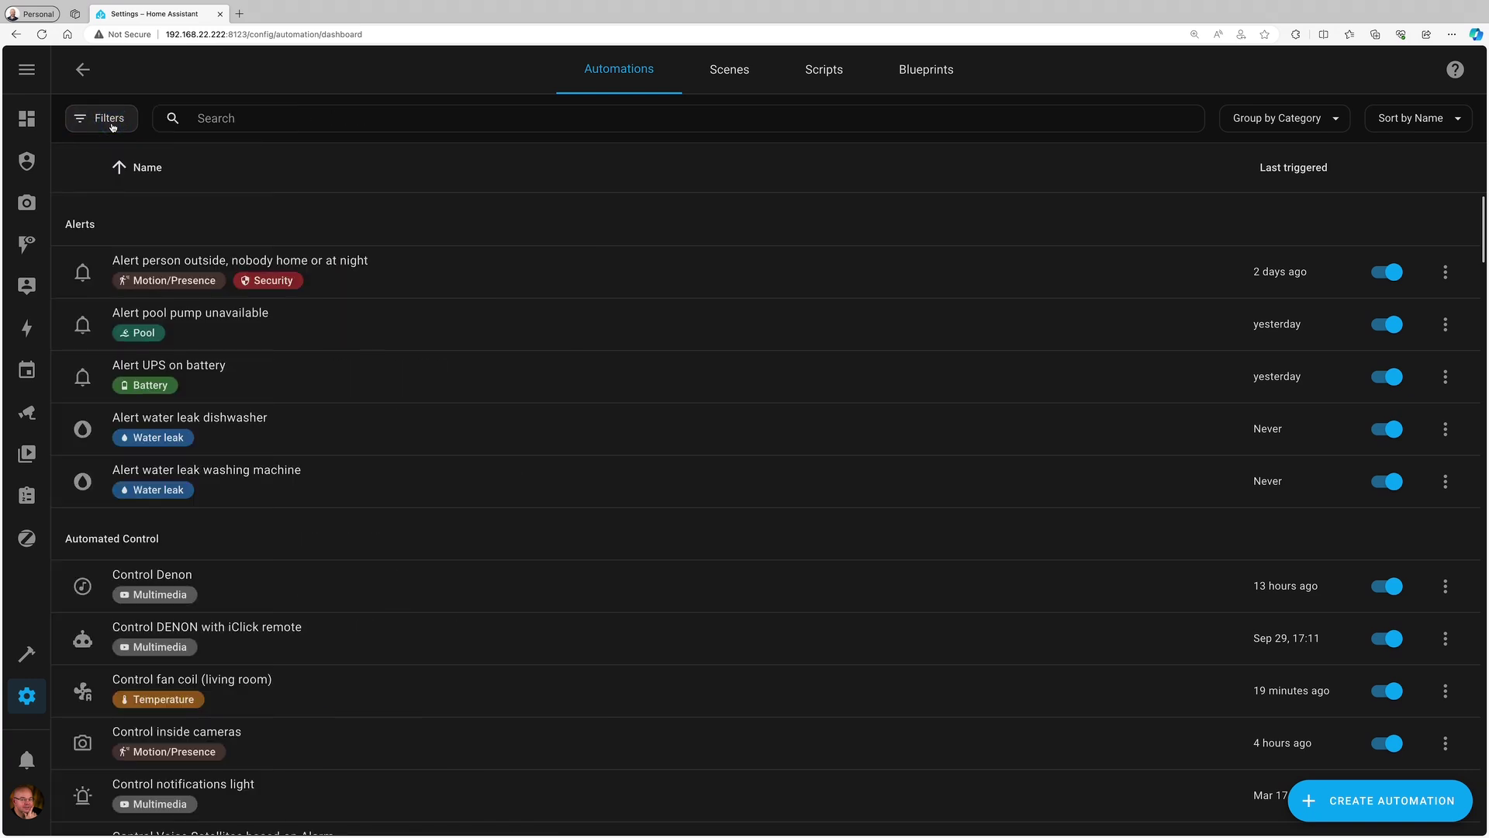
click(1289, 124)
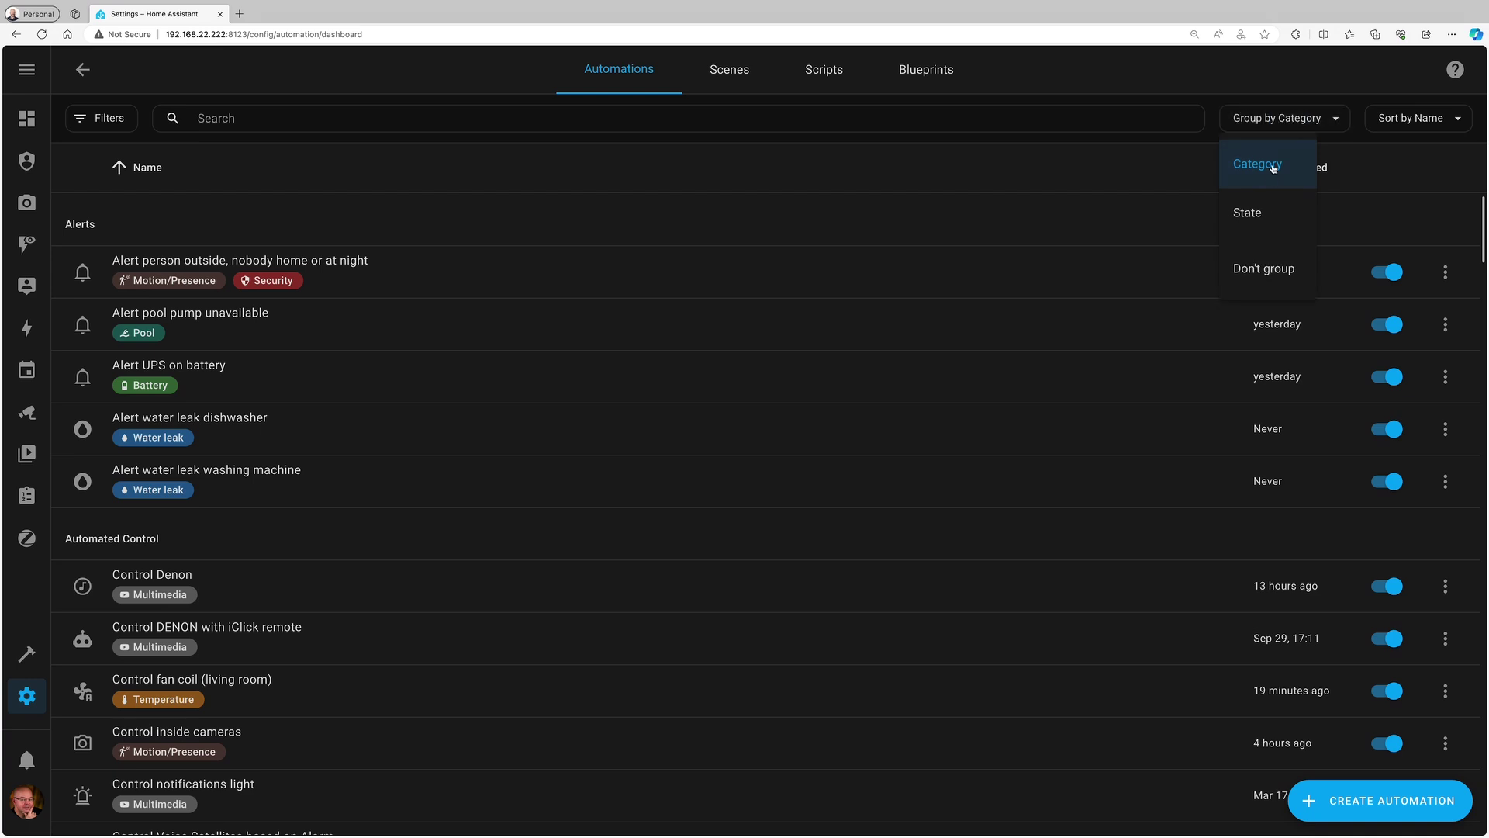
click(1268, 268)
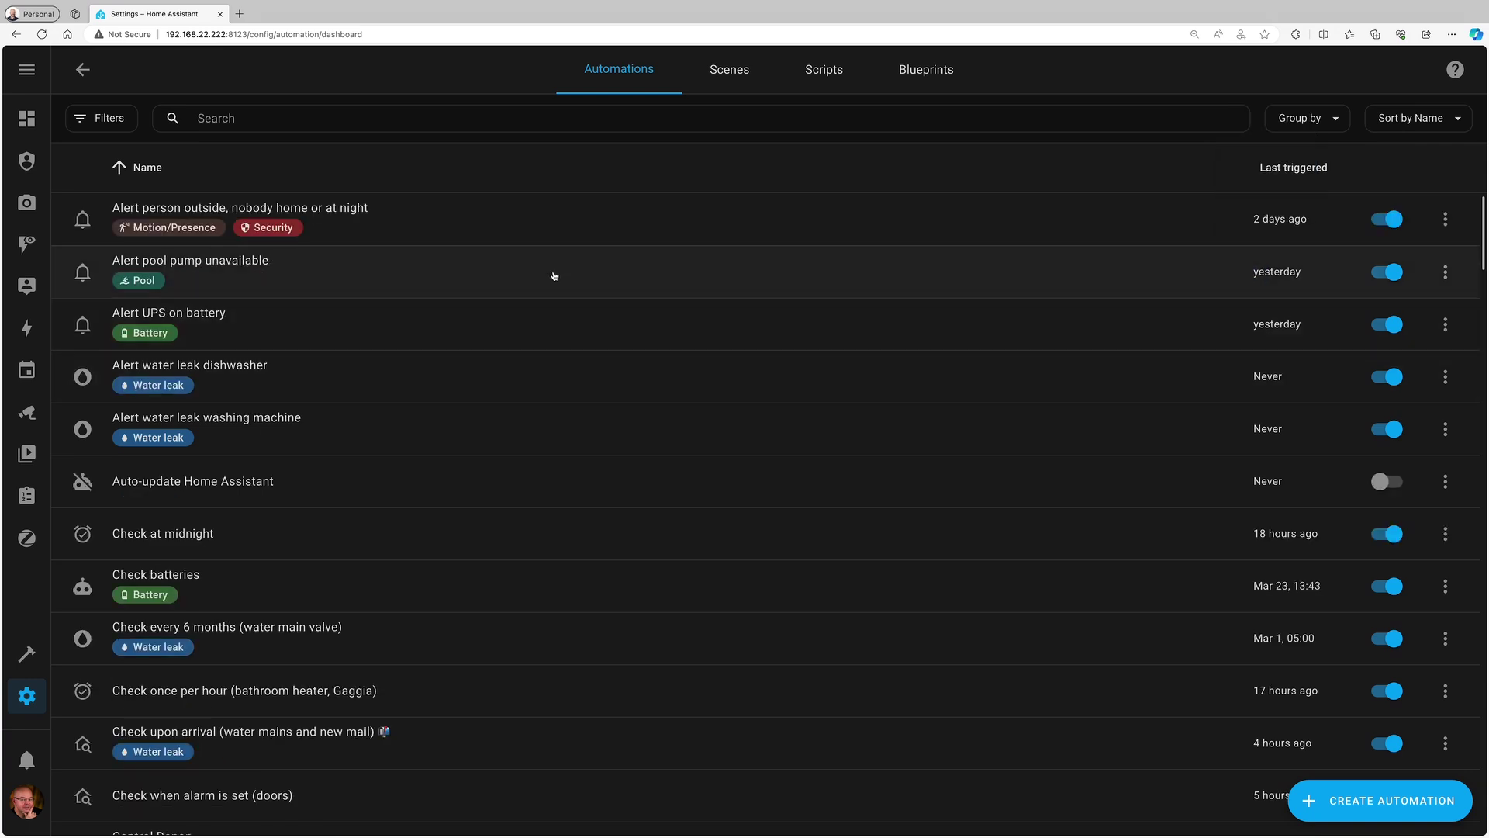
scroll(619, 289, down, 4)
scroll(623, 295, up, 4)
- Group the automations by Category and scroll through the Alerts, Automated Control and Buttons sections
click(1303, 118)
click(1303, 163)
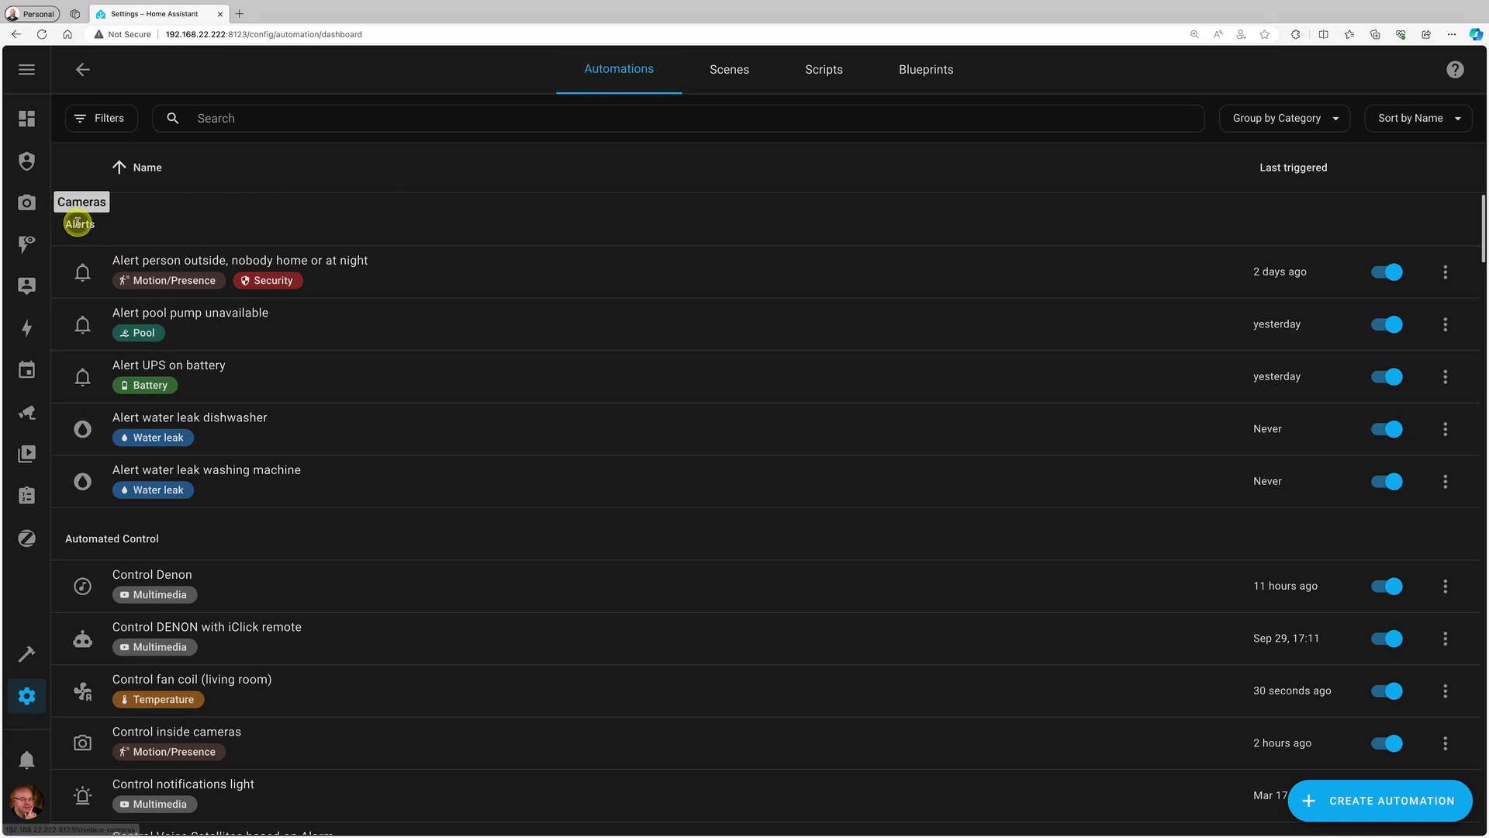
scroll(277, 444, down, 7)
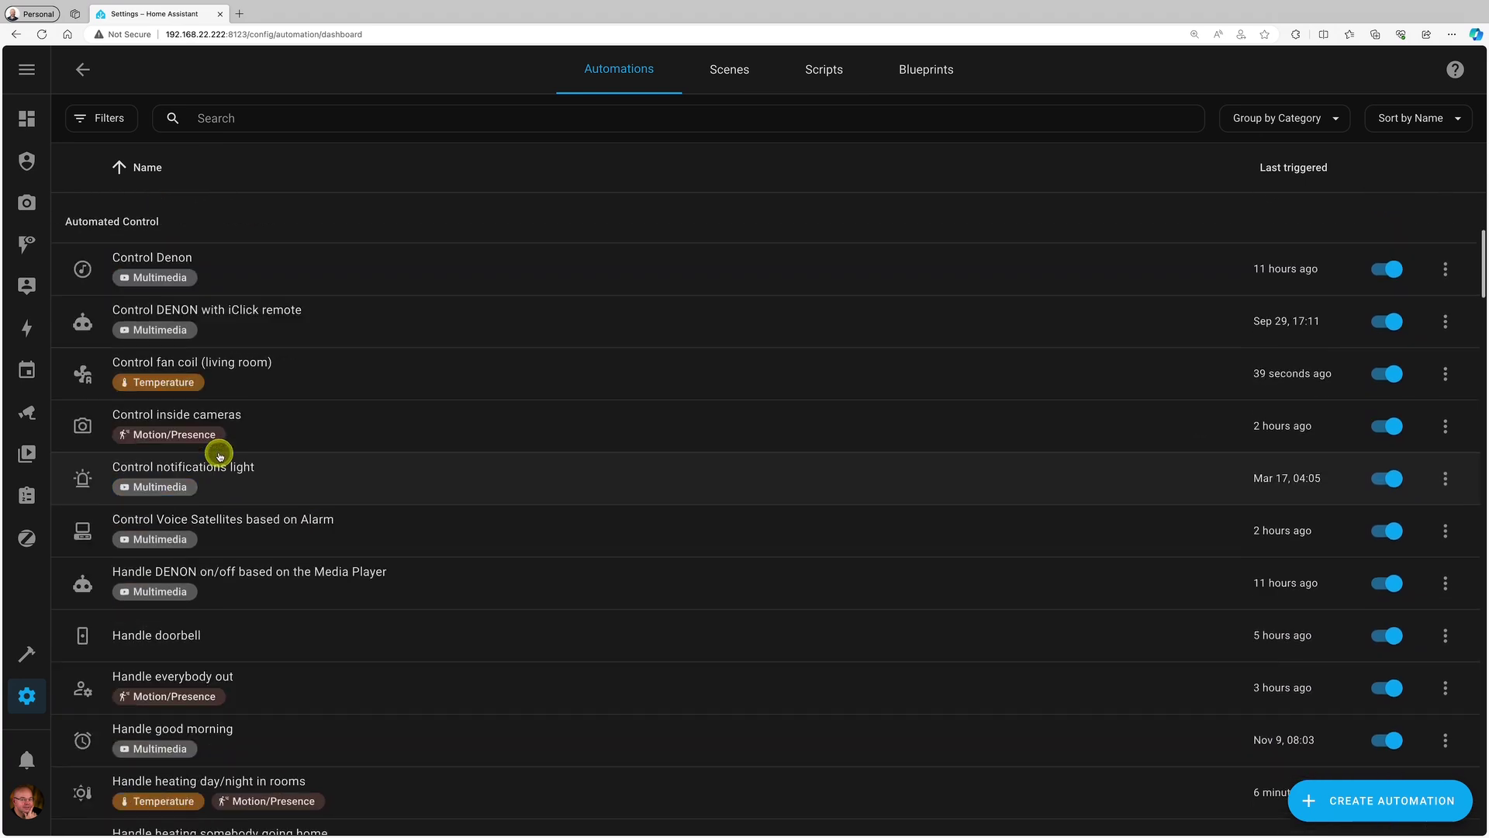
scroll(219, 456, down, 2)
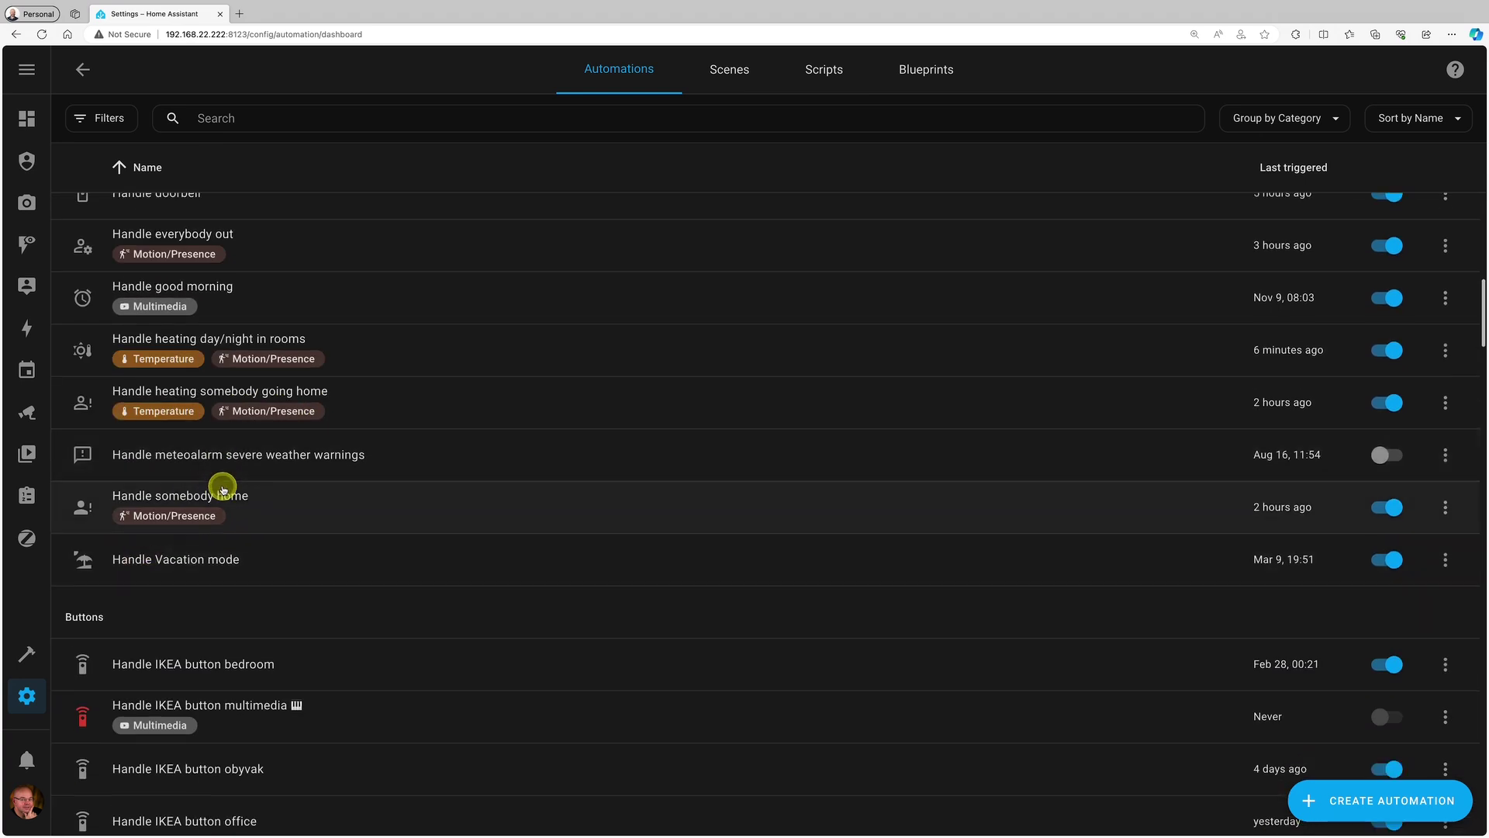
scroll(221, 485, up, 10)
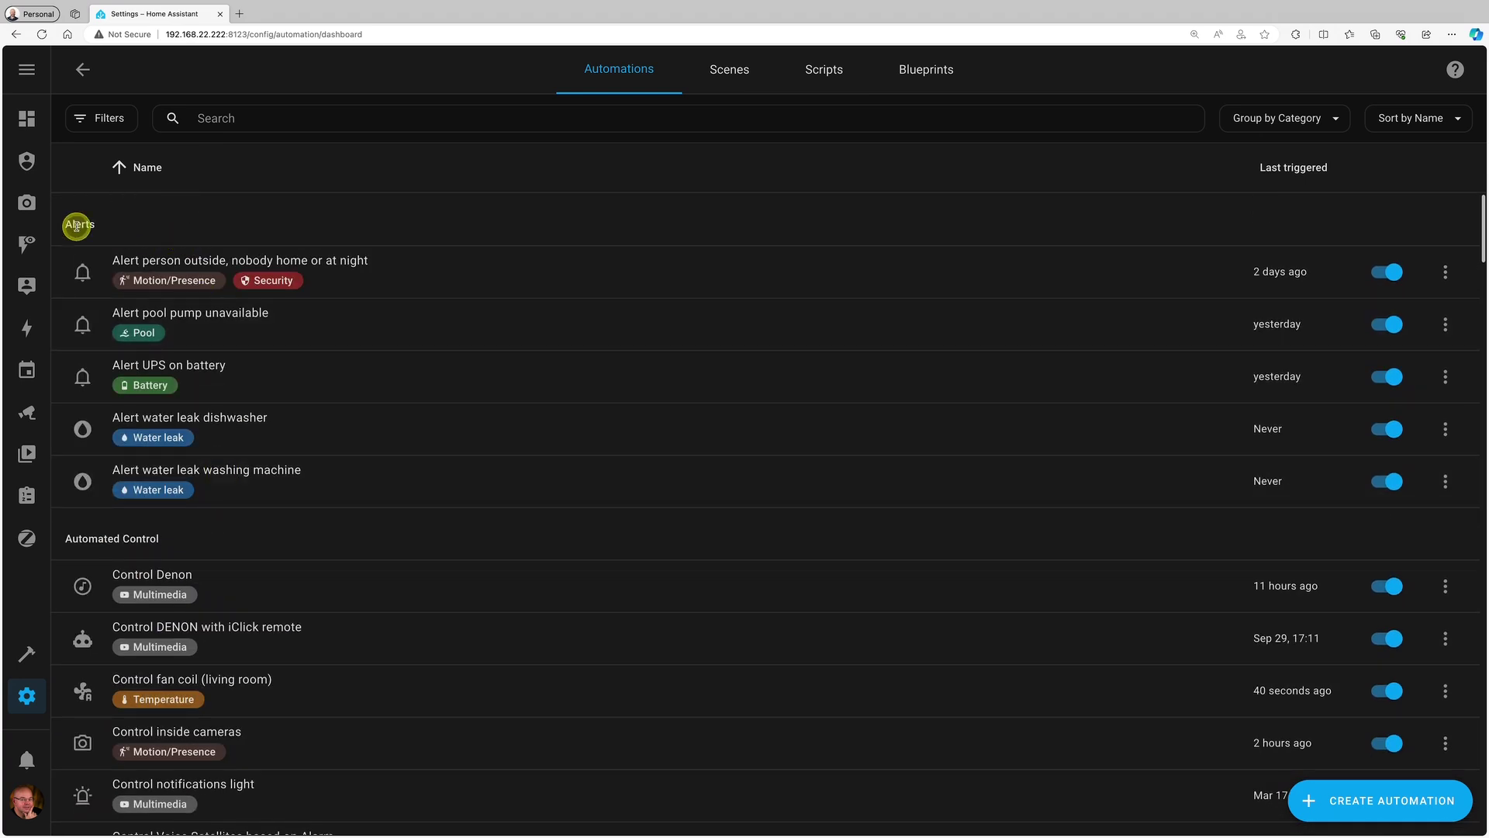
- Open Filters, expand Categories, and show only Automated Control automations
click(113, 120)
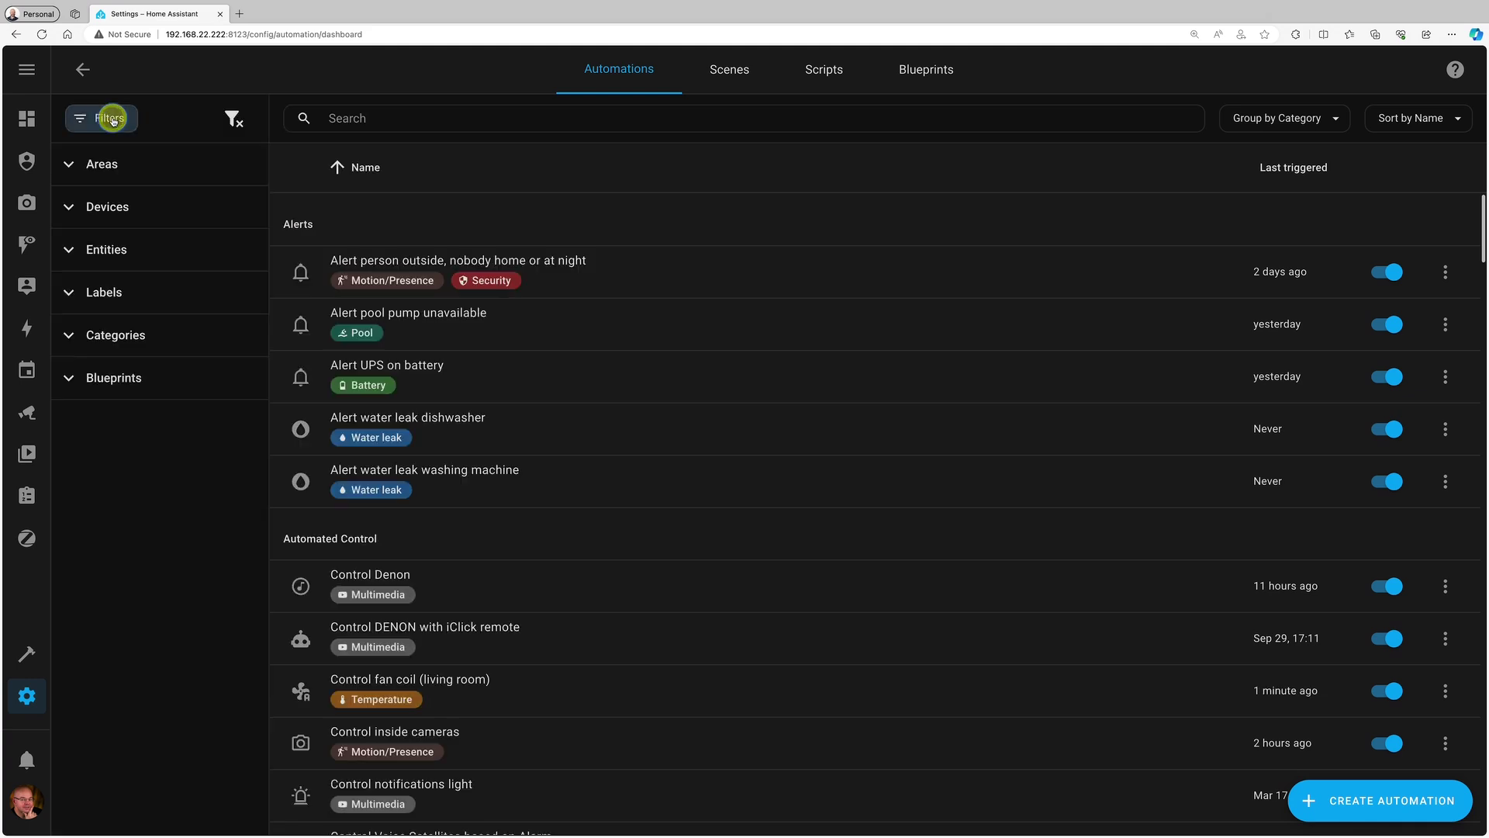
click(77, 332)
scroll(203, 419, down, 2)
scroll(204, 419, up, 2)
click(147, 468)
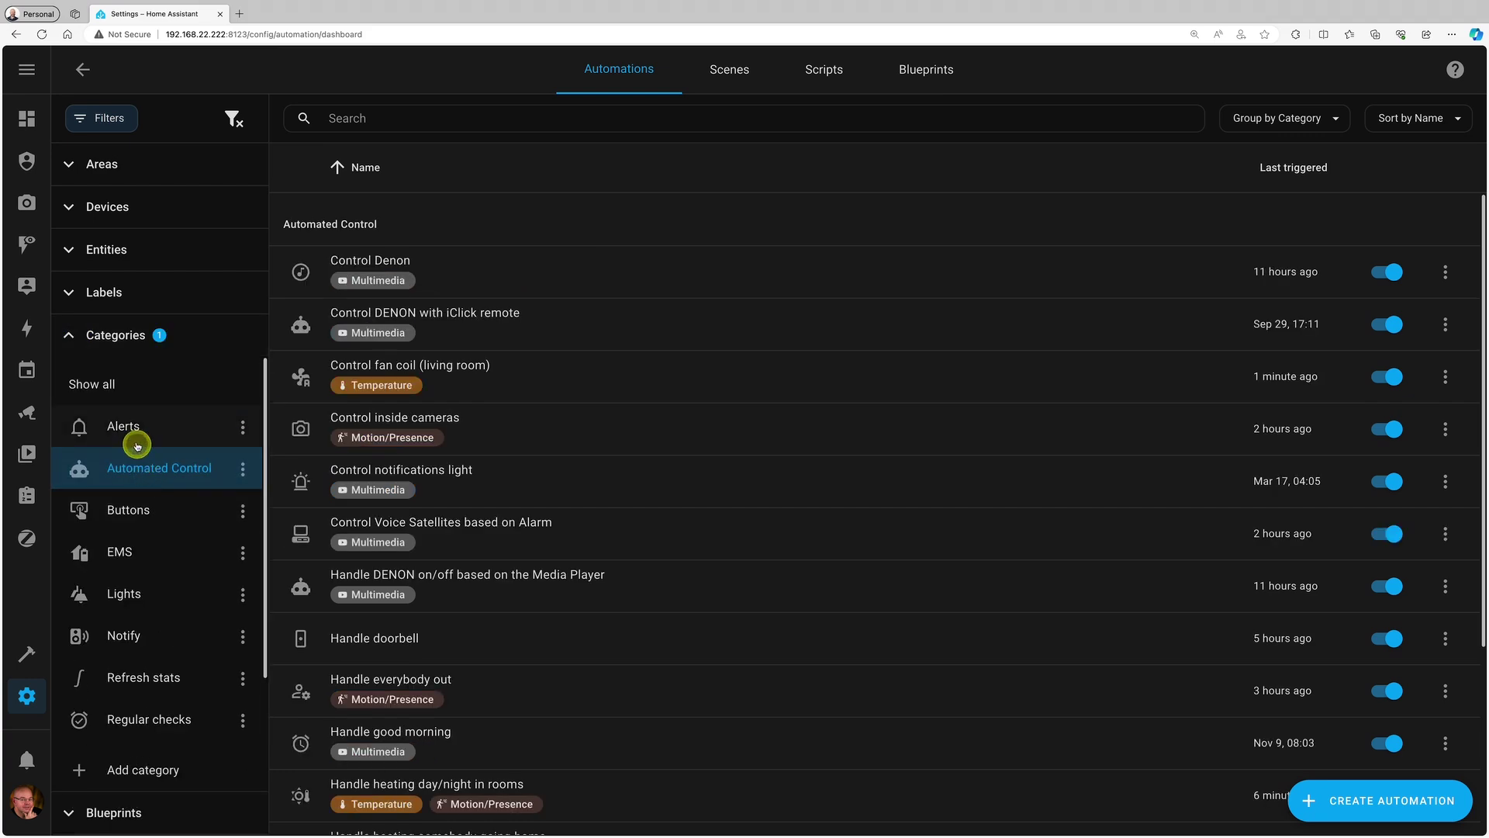
- Cycle the category filter through Alerts, Buttons, EMS and Lights, ending on Regular checks
click(137, 444)
click(131, 472)
click(136, 521)
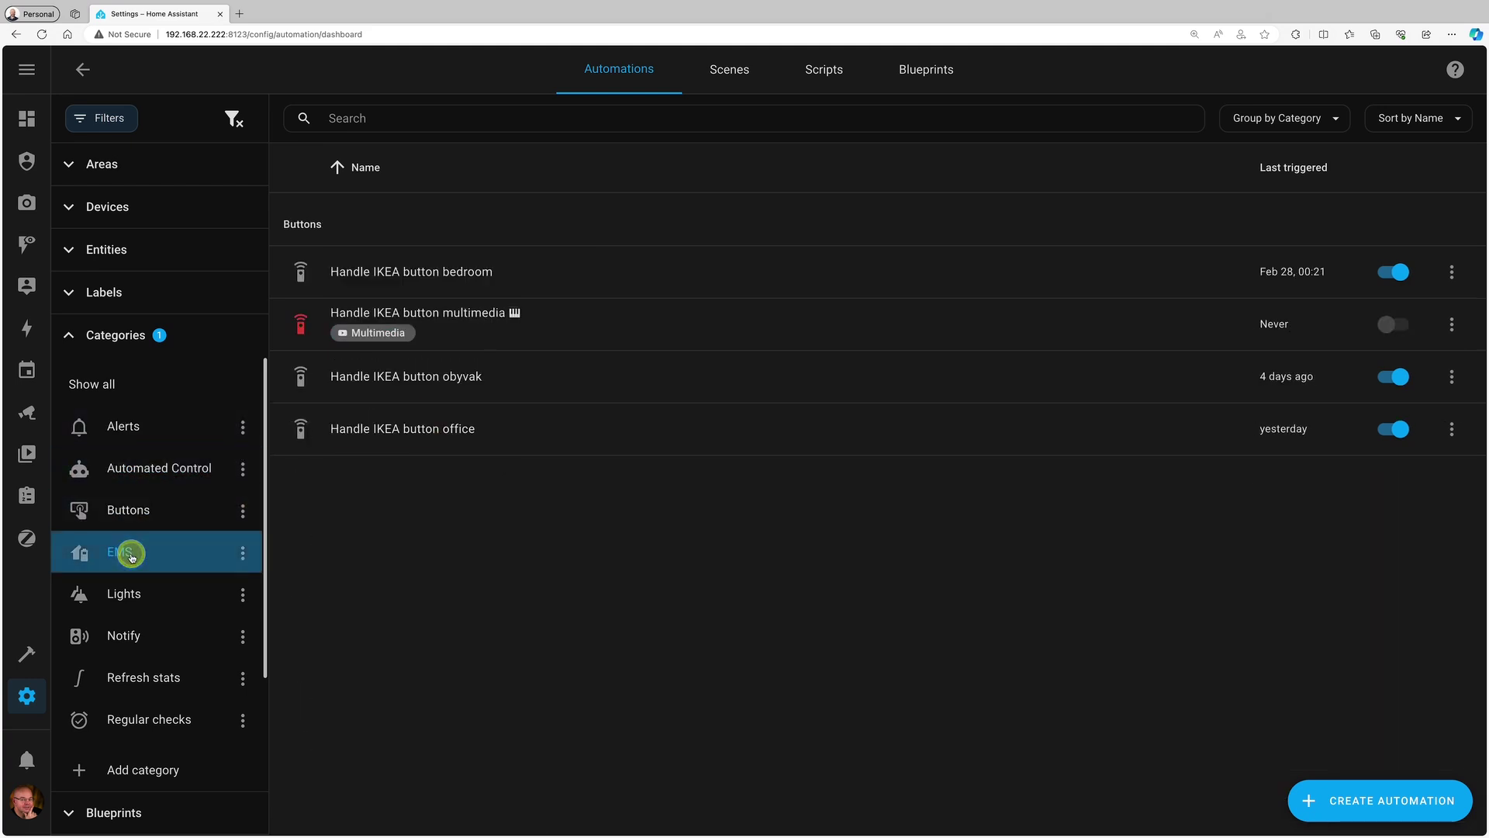
click(131, 552)
click(124, 426)
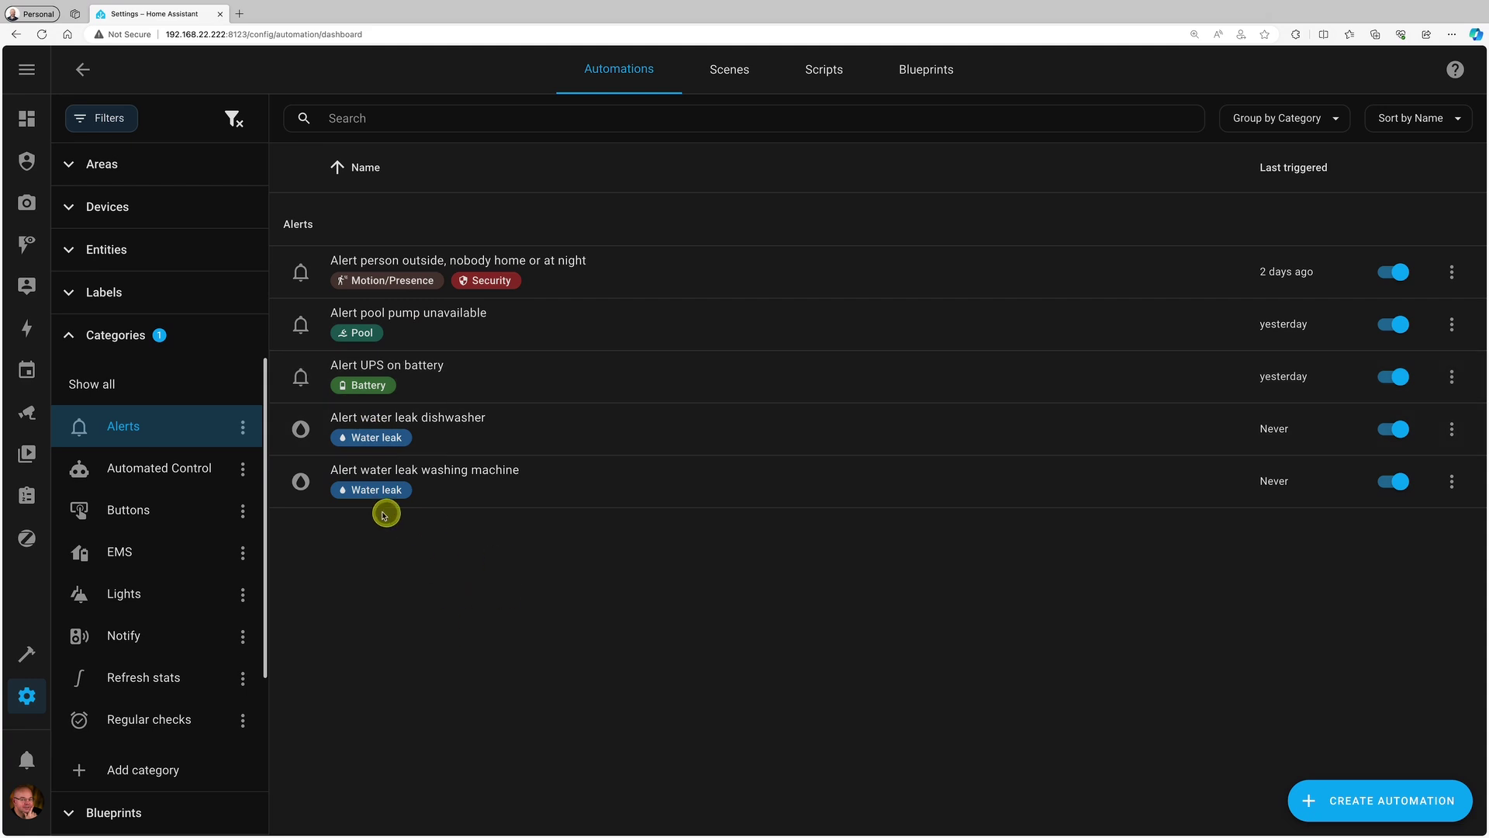
click(145, 512)
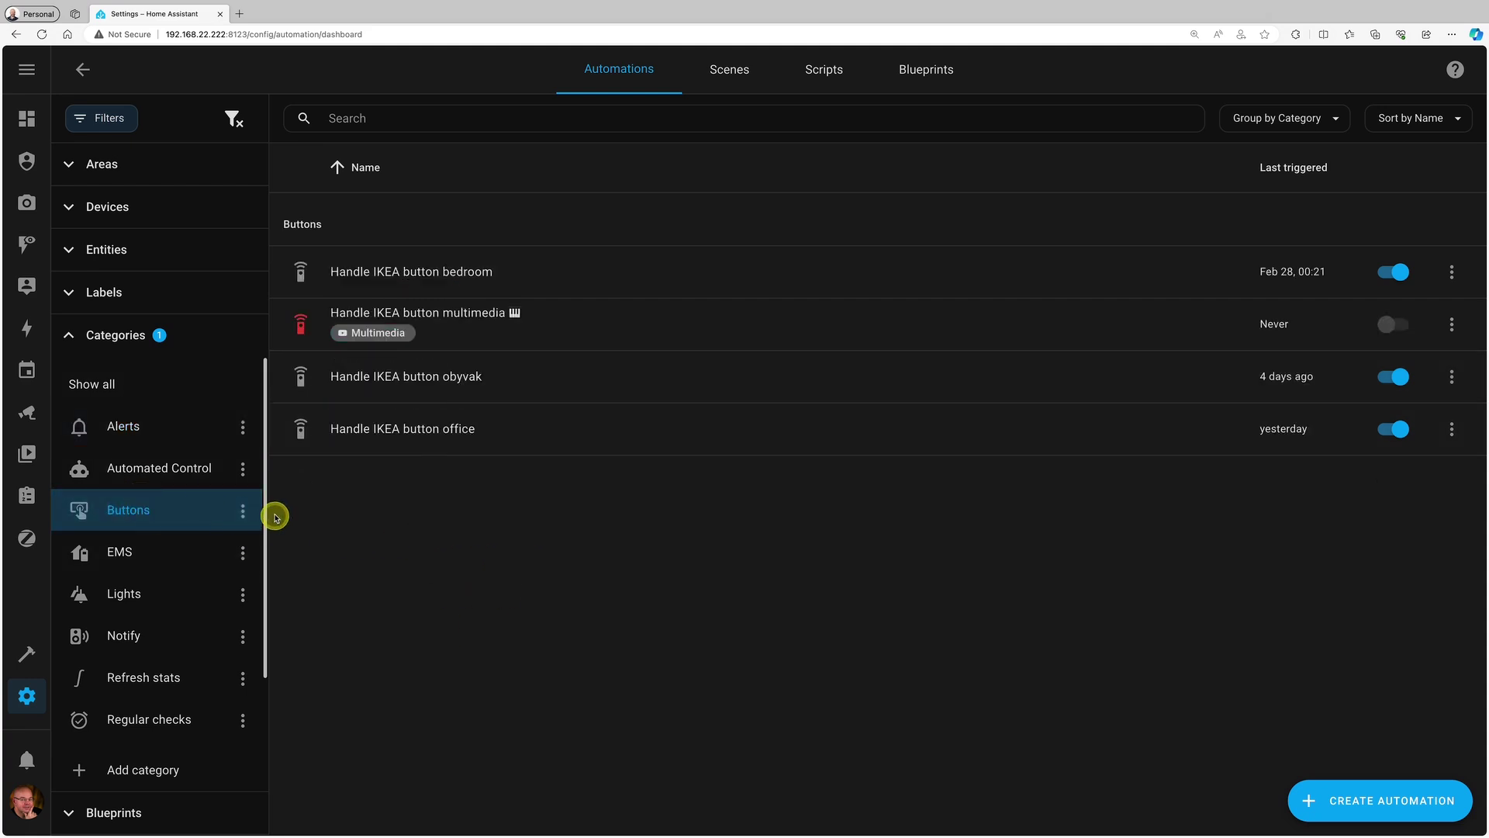
click(136, 560)
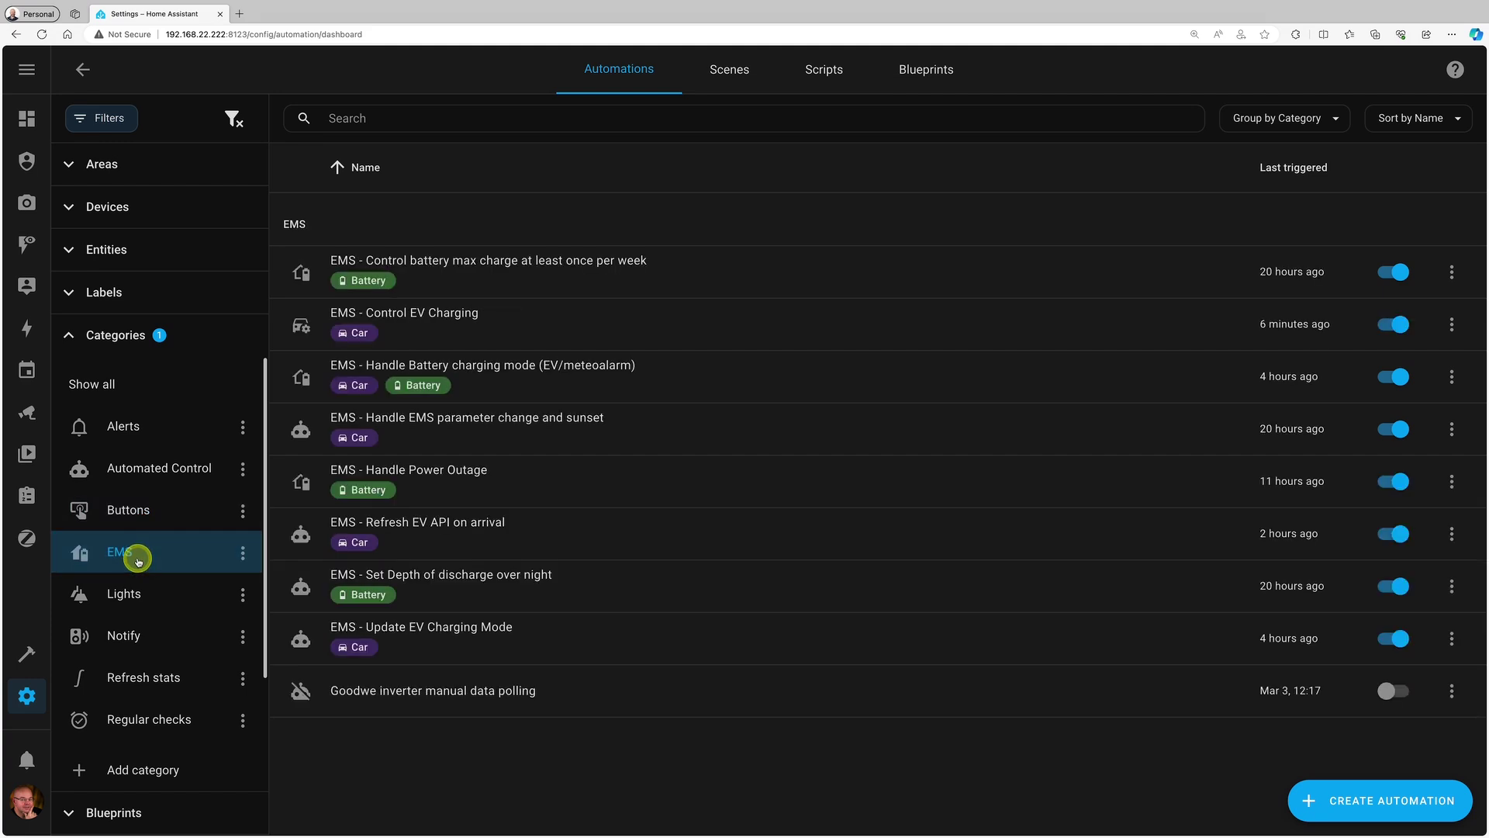
click(142, 589)
scroll(482, 550, down, 5)
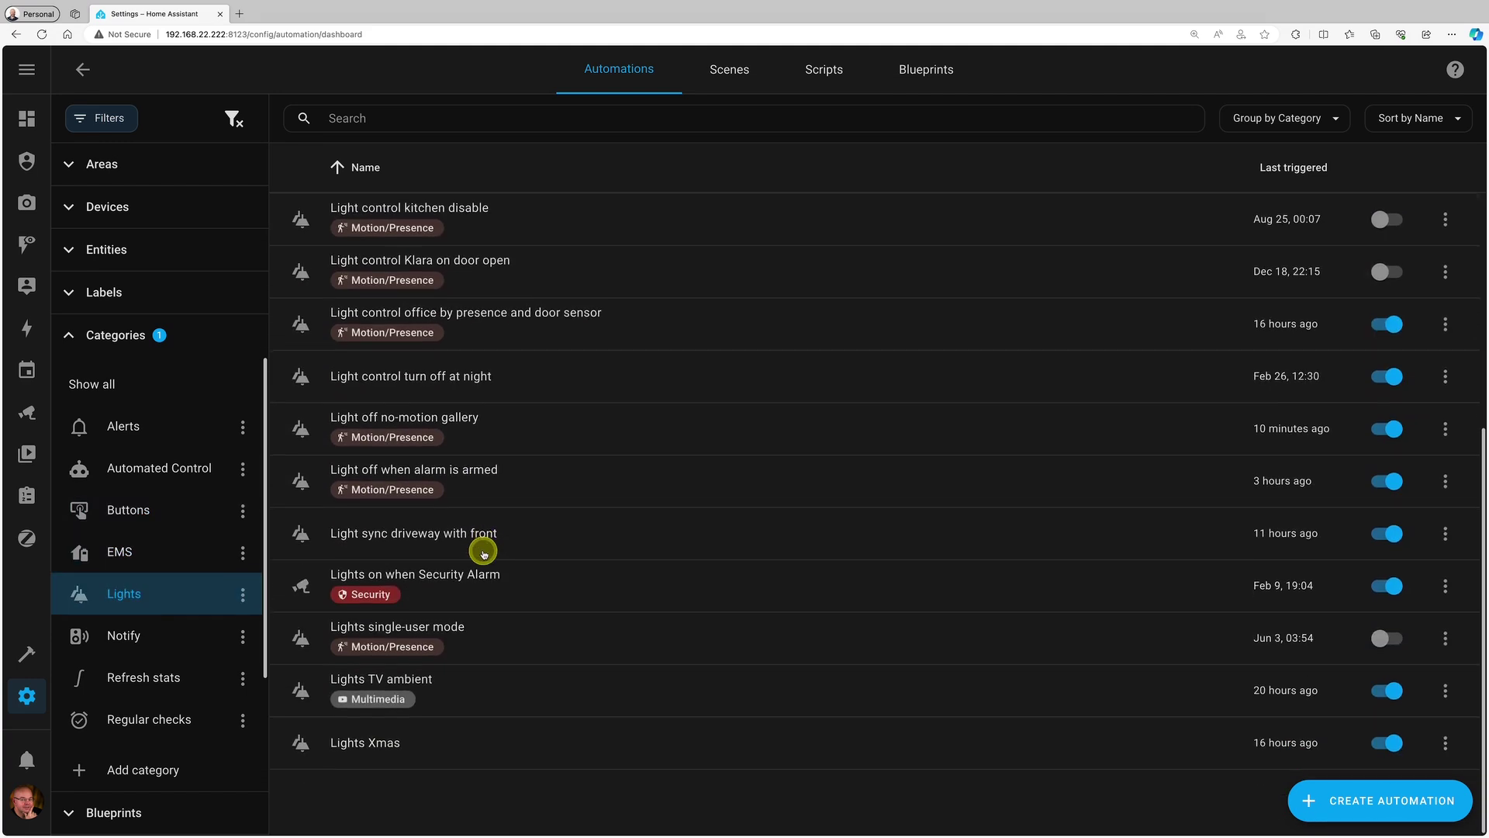
click(158, 718)
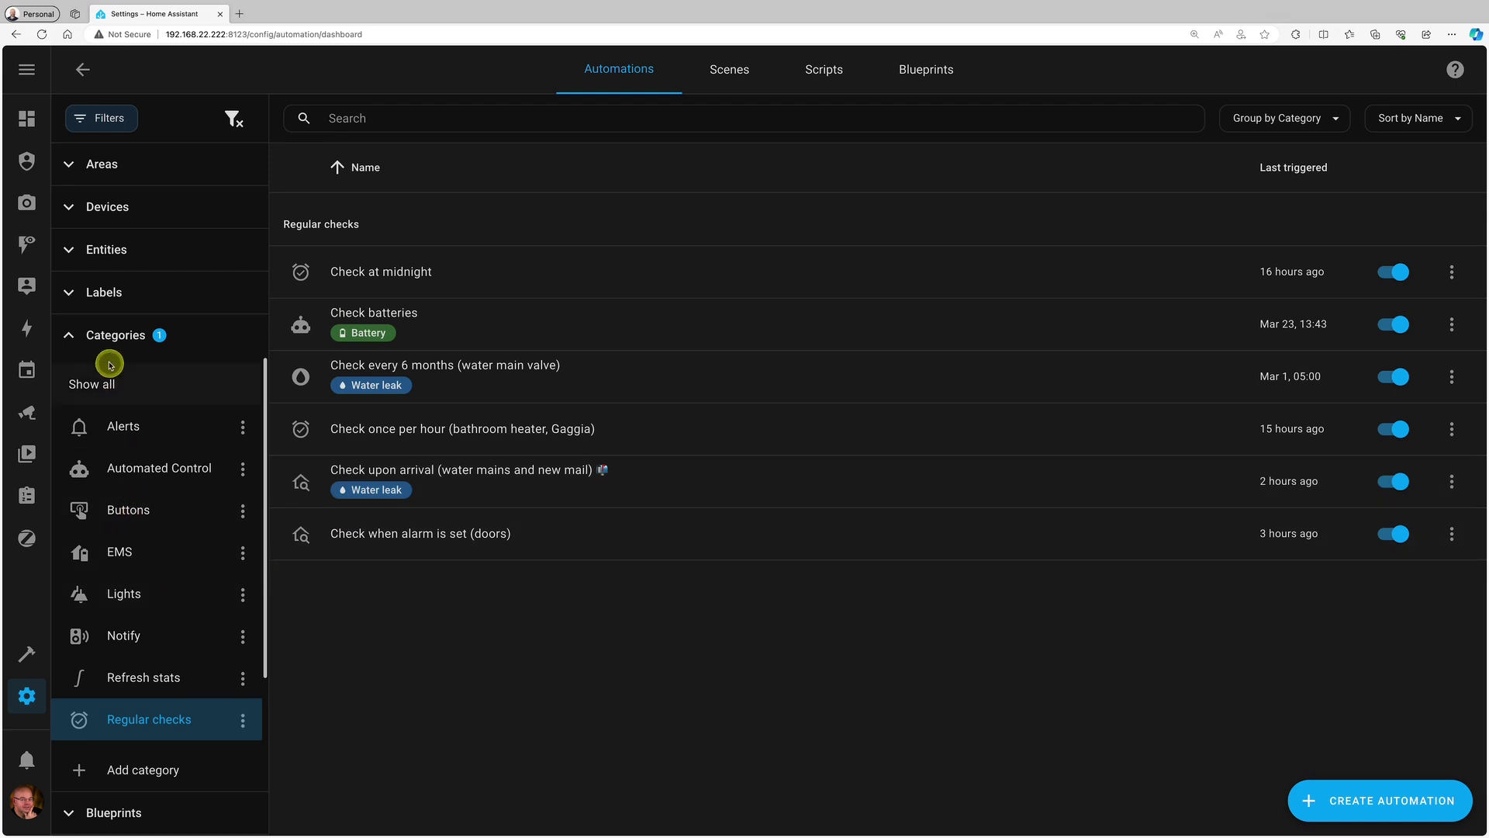
- Cancel a new category, then open the category editor for Check at midnight
click(132, 772)
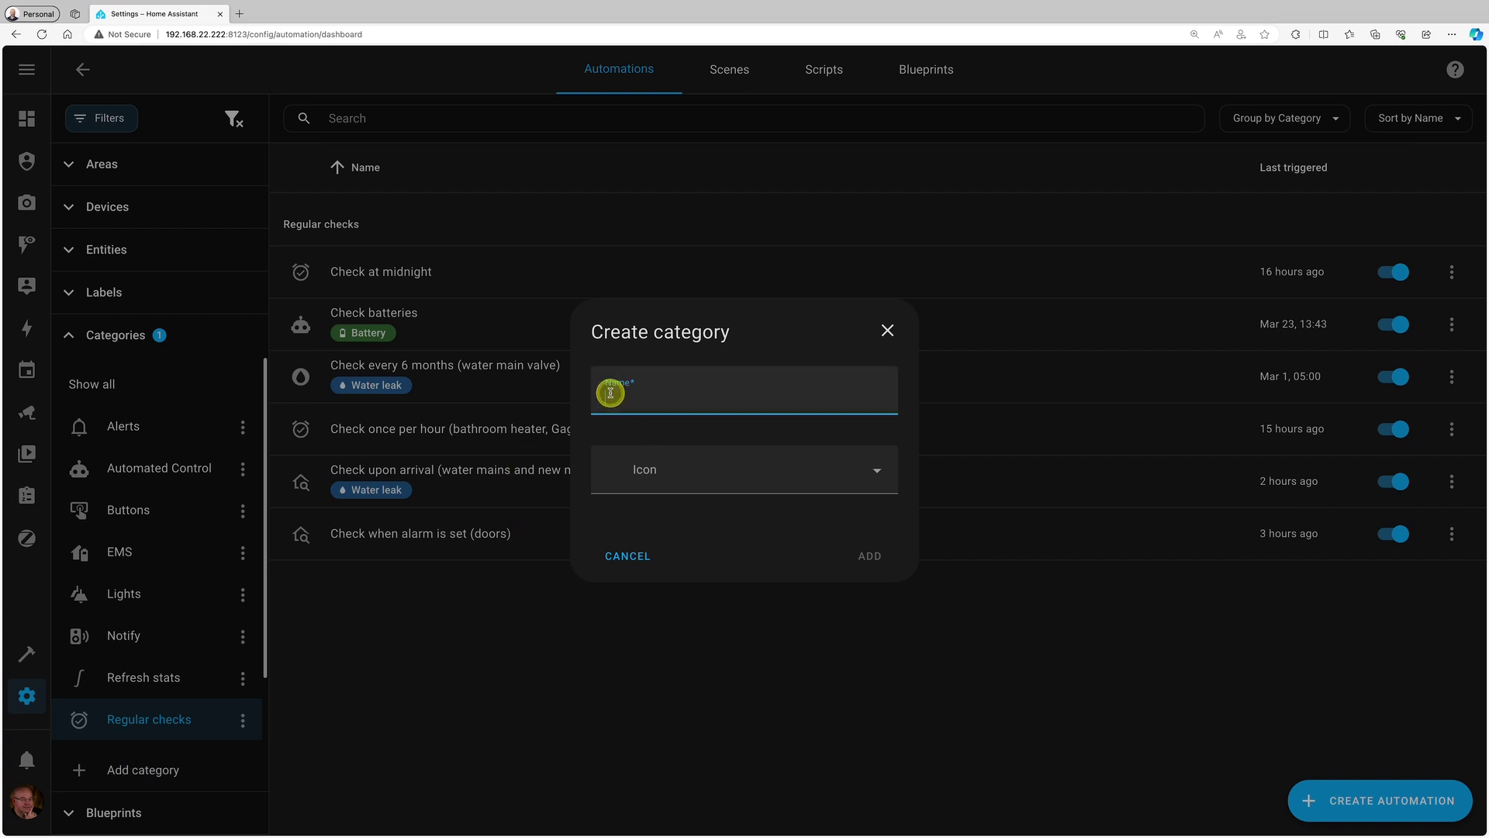
click(628, 556)
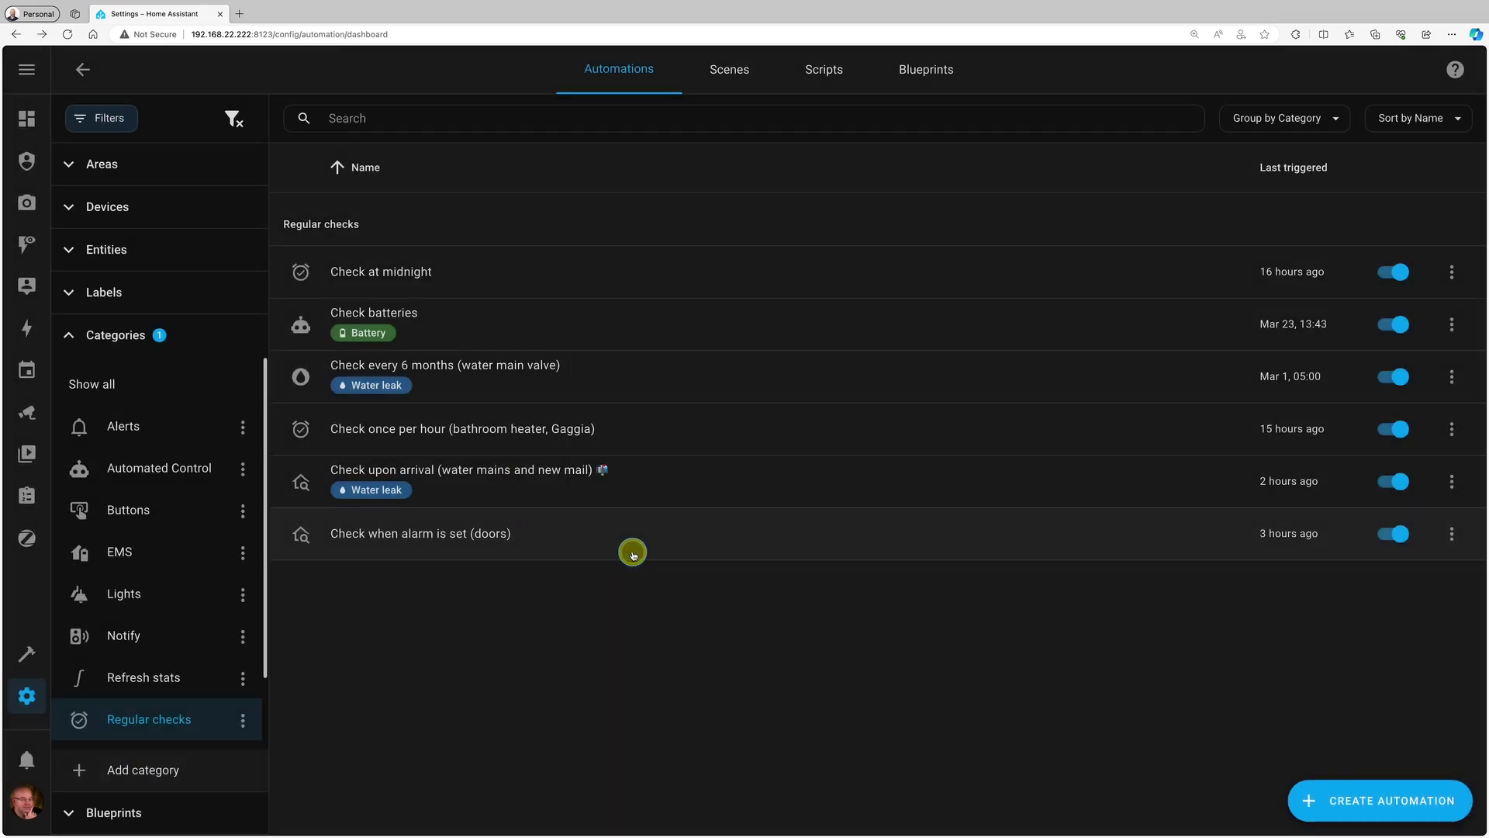
click(1451, 271)
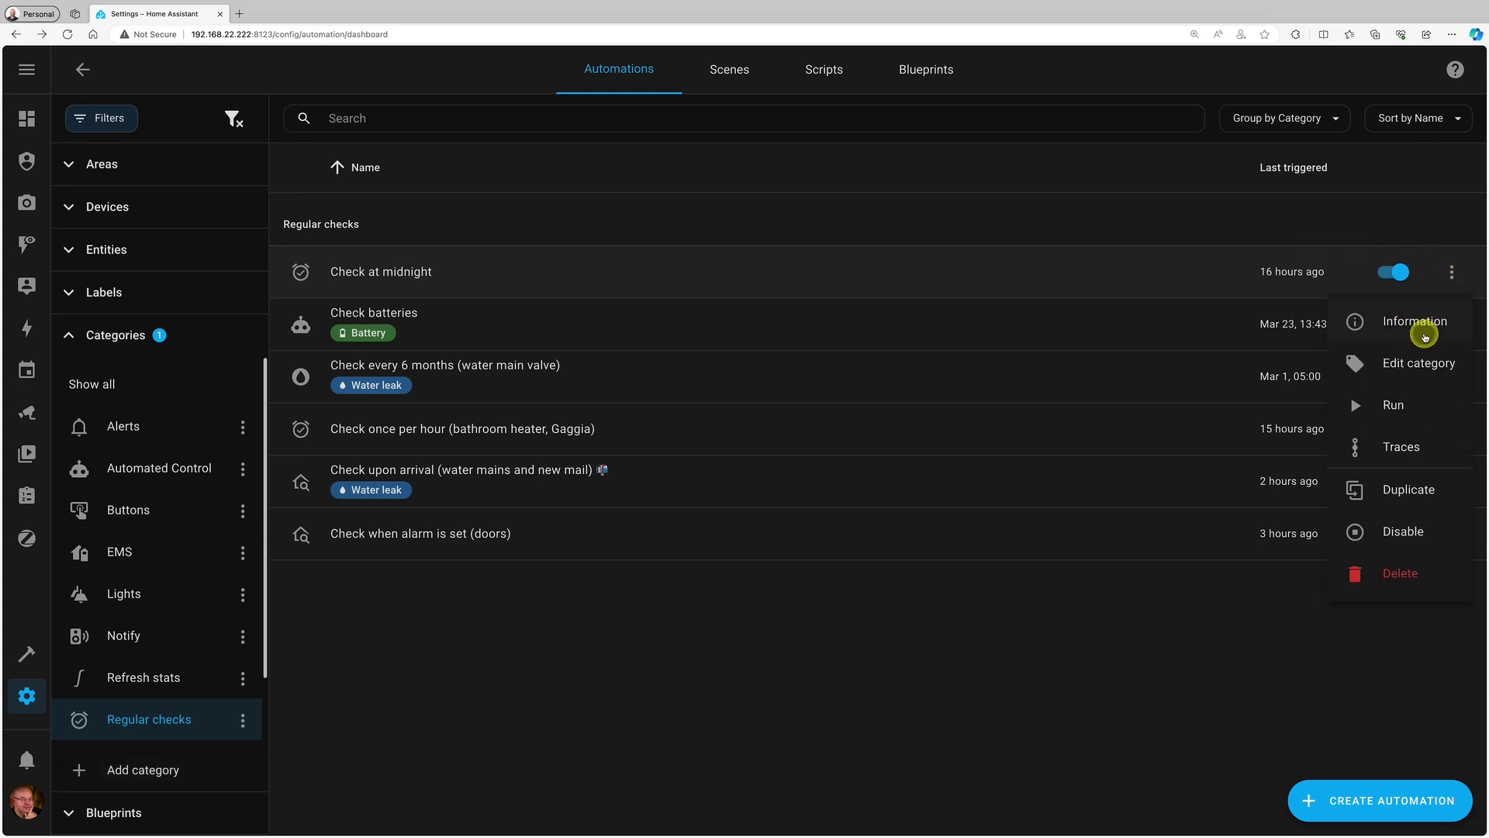
click(1419, 363)
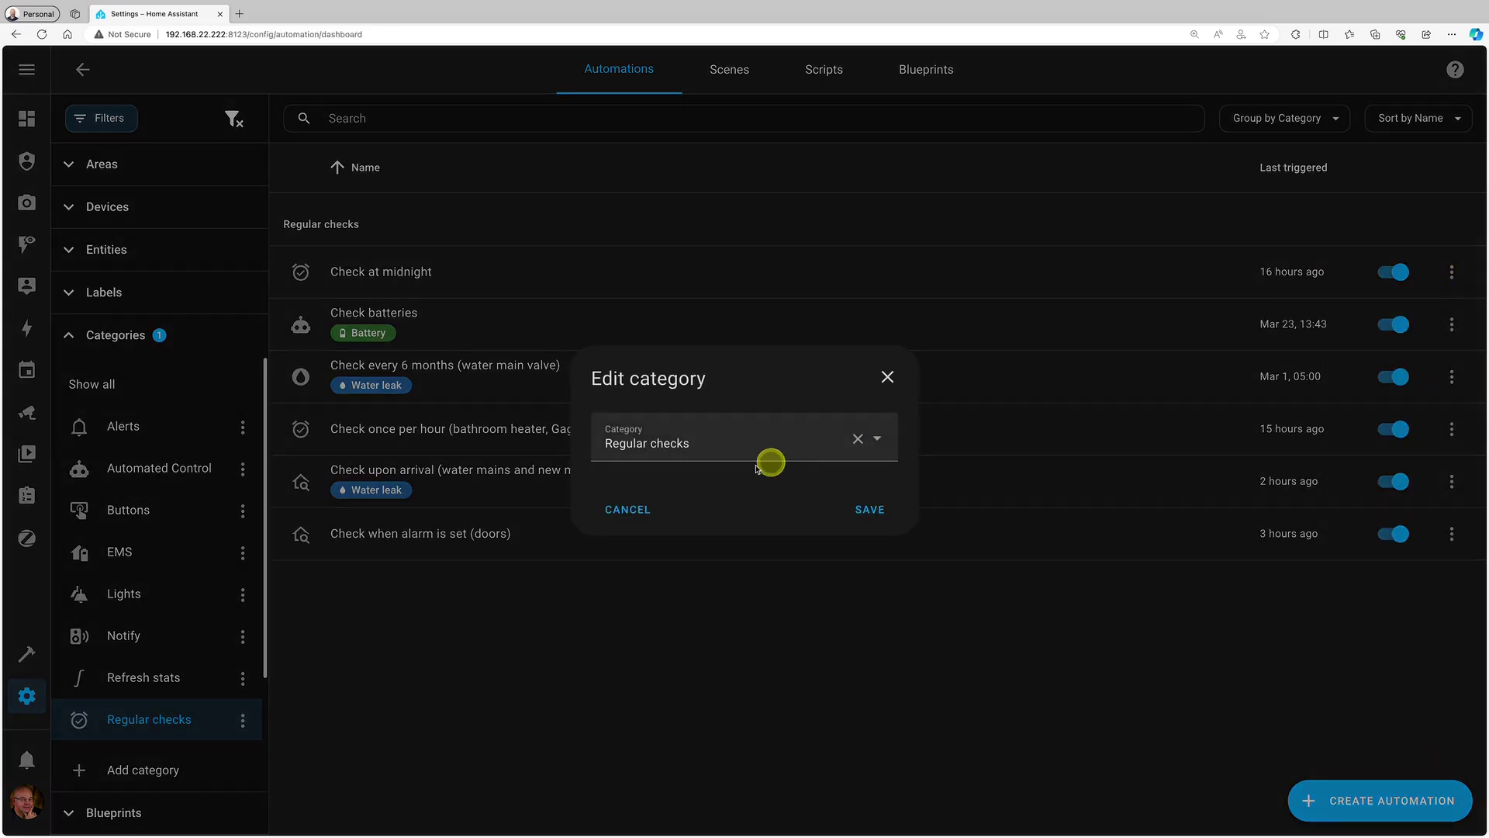
- Clear Regular checks without saving, then open Edit category for Check every 6 months
click(812, 438)
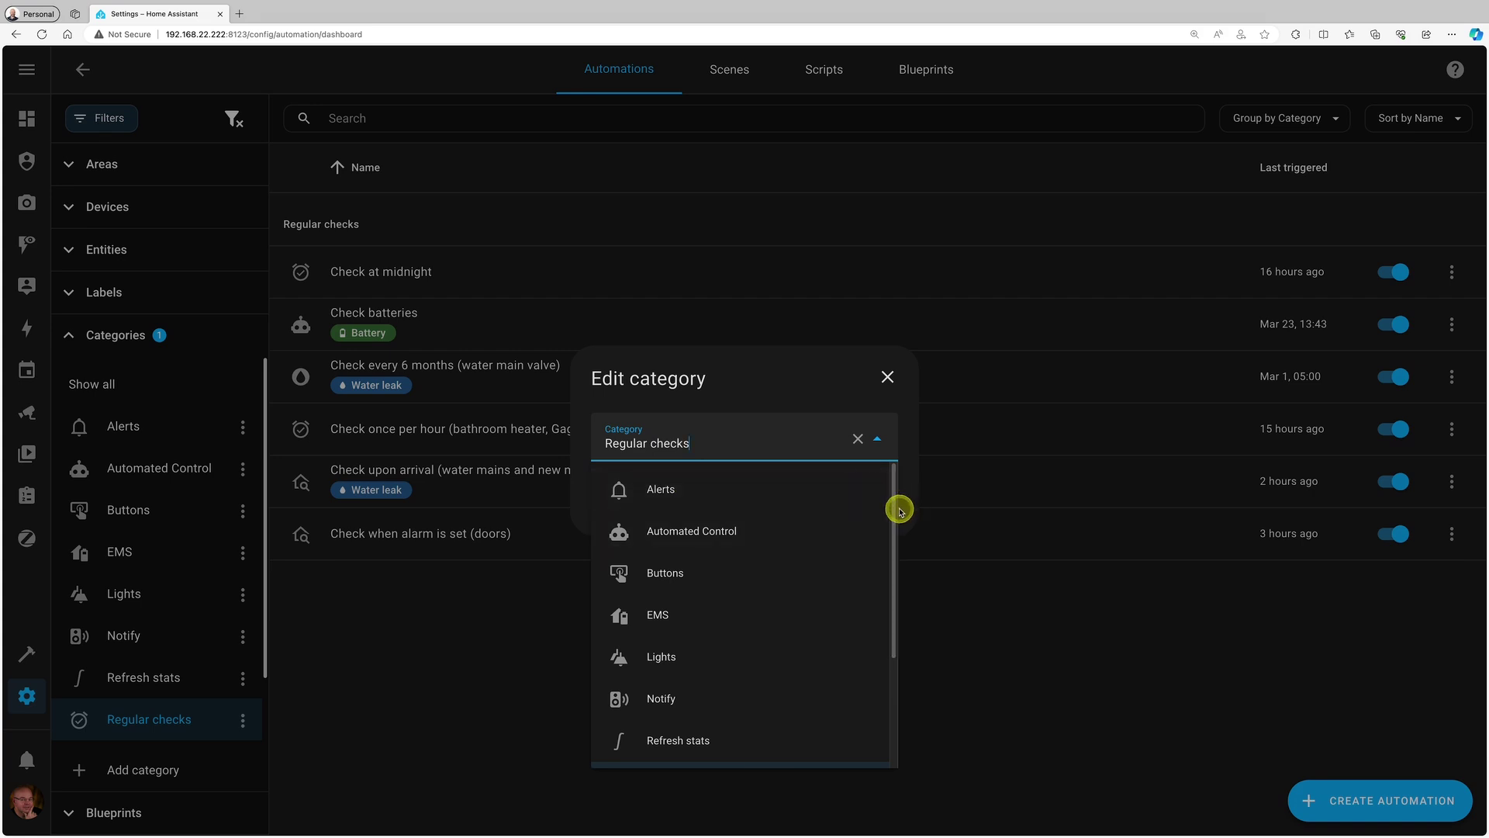
drag(896, 510, 896, 454)
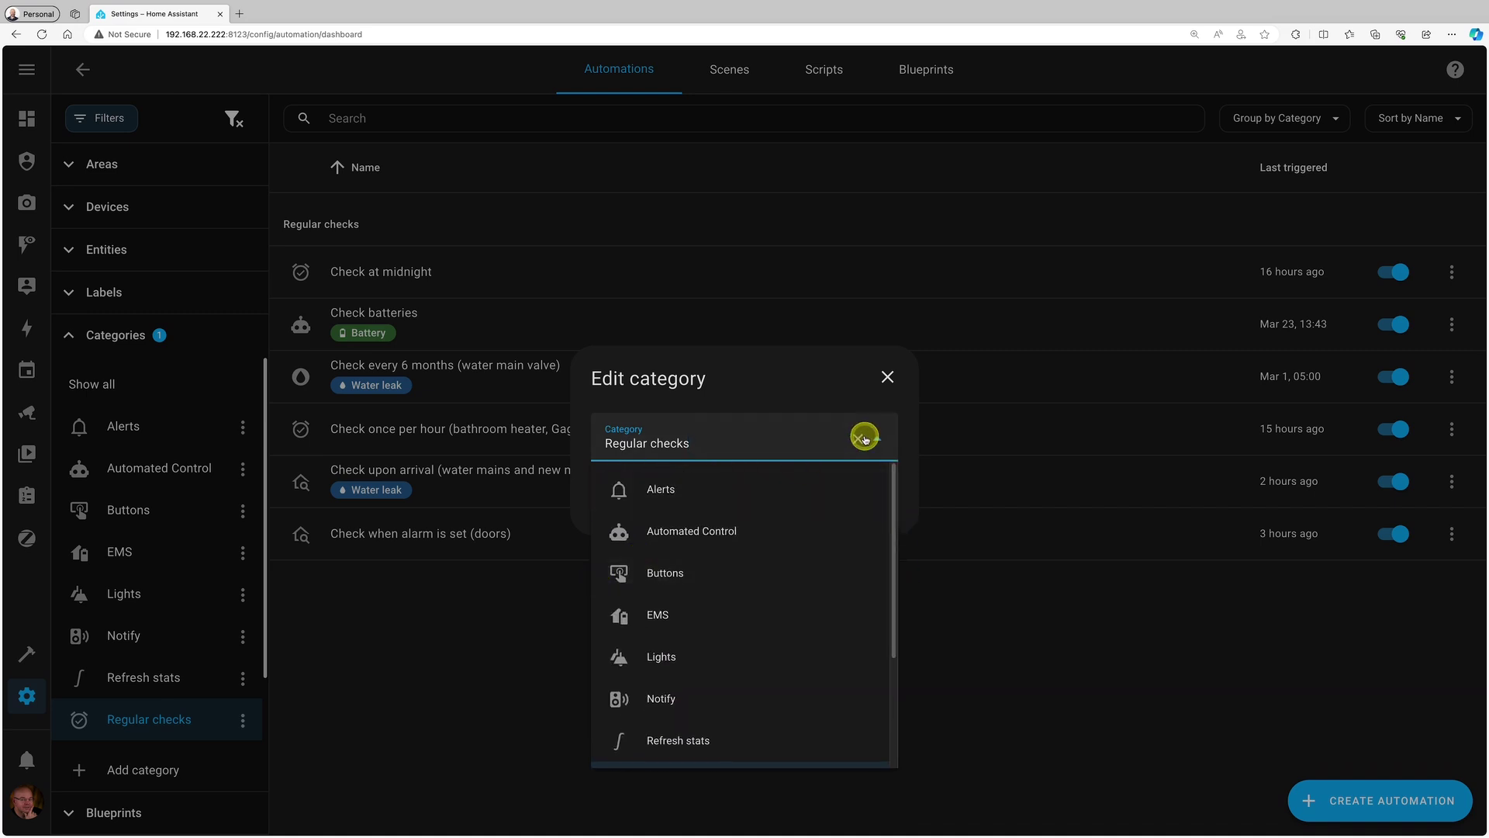
click(865, 439)
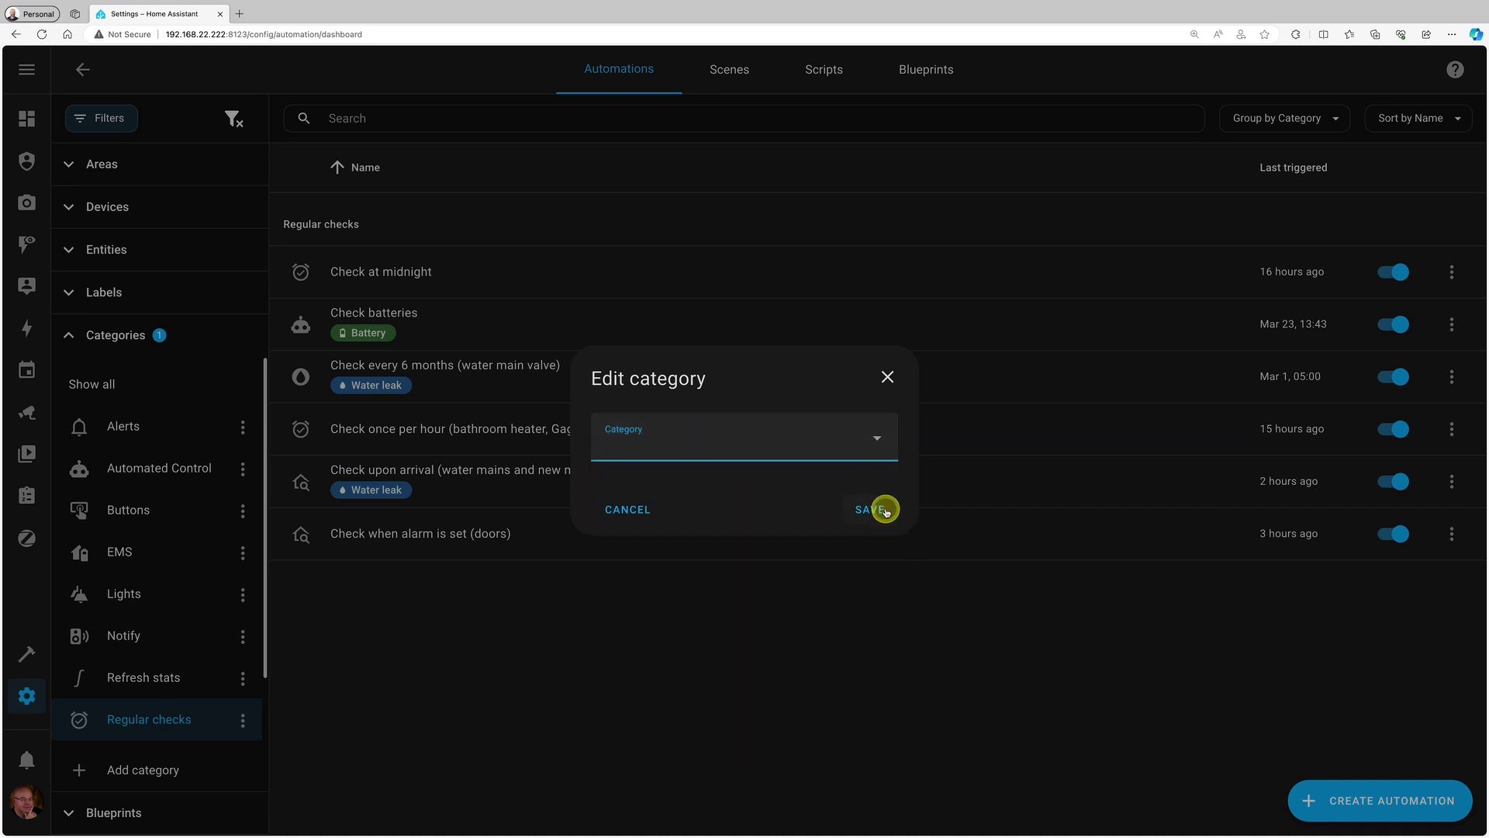
click(657, 510)
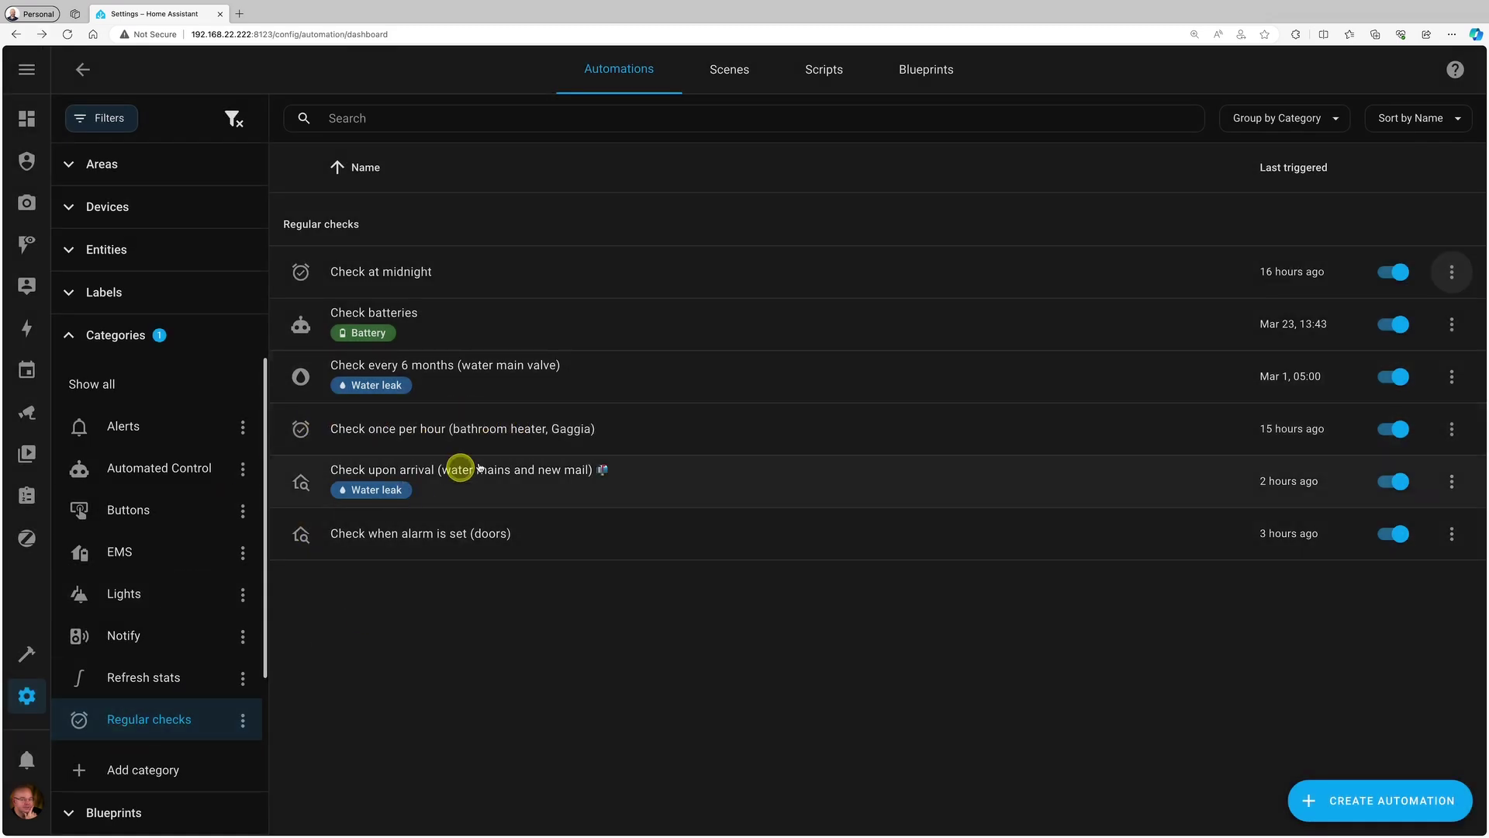
click(1450, 377)
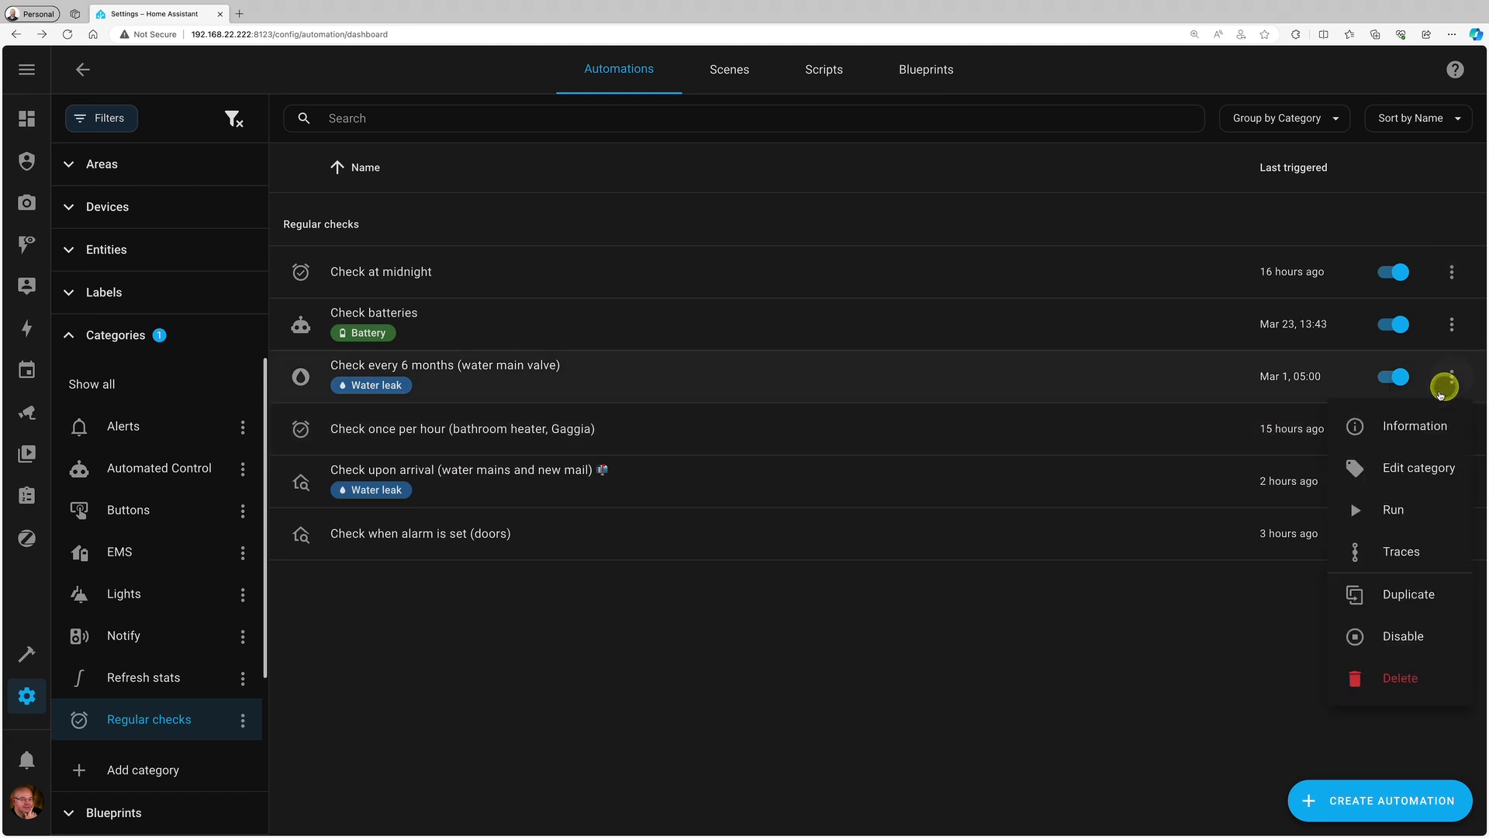
click(1436, 470)
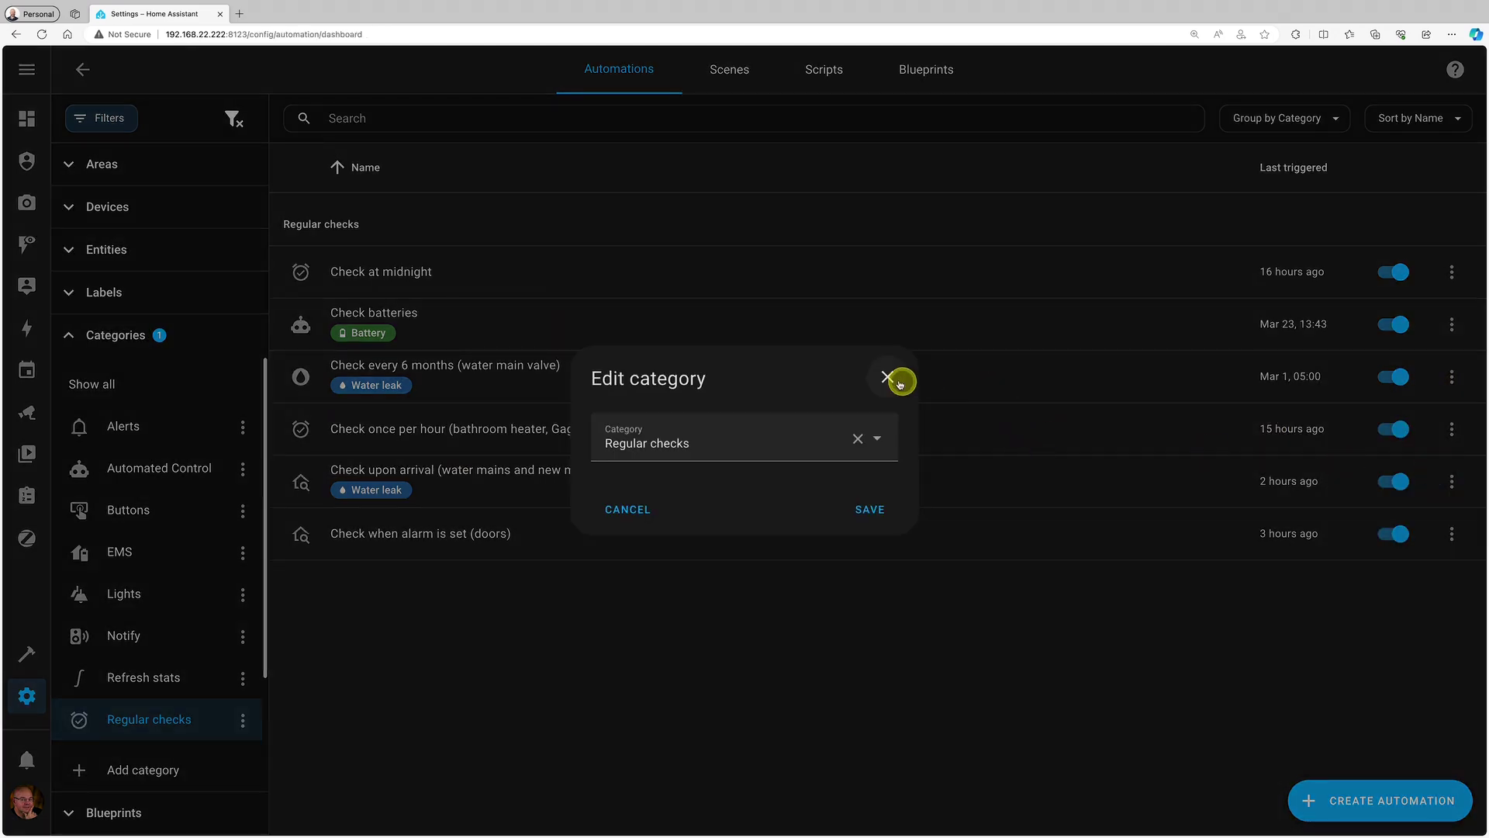
- Close the Check every 6 months category dialog without changes
click(893, 379)
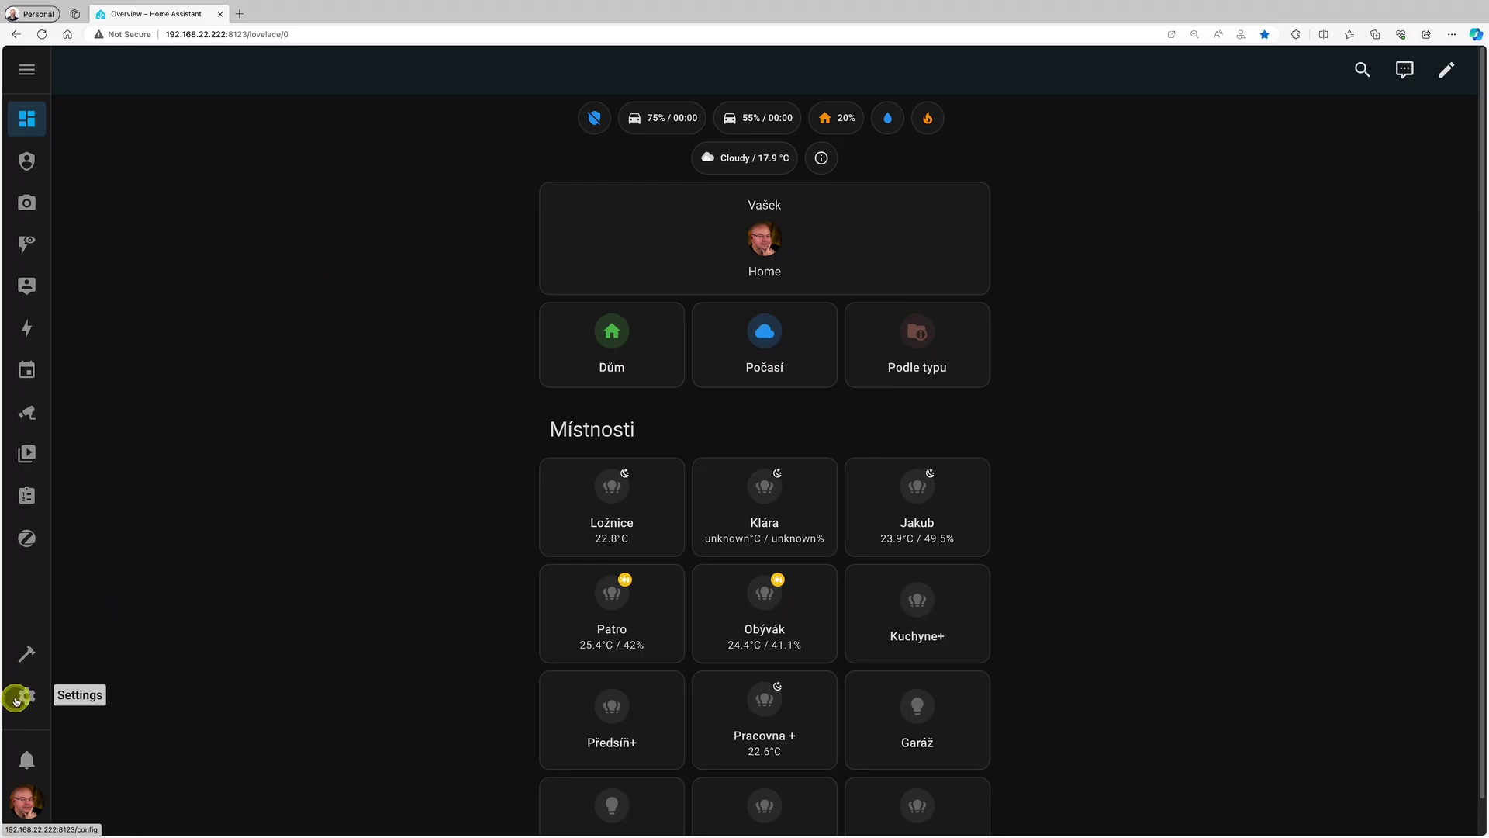
- Move from Settings through Automations and Integrations to the Devices list and open its filter panel
click(15, 701)
click(630, 282)
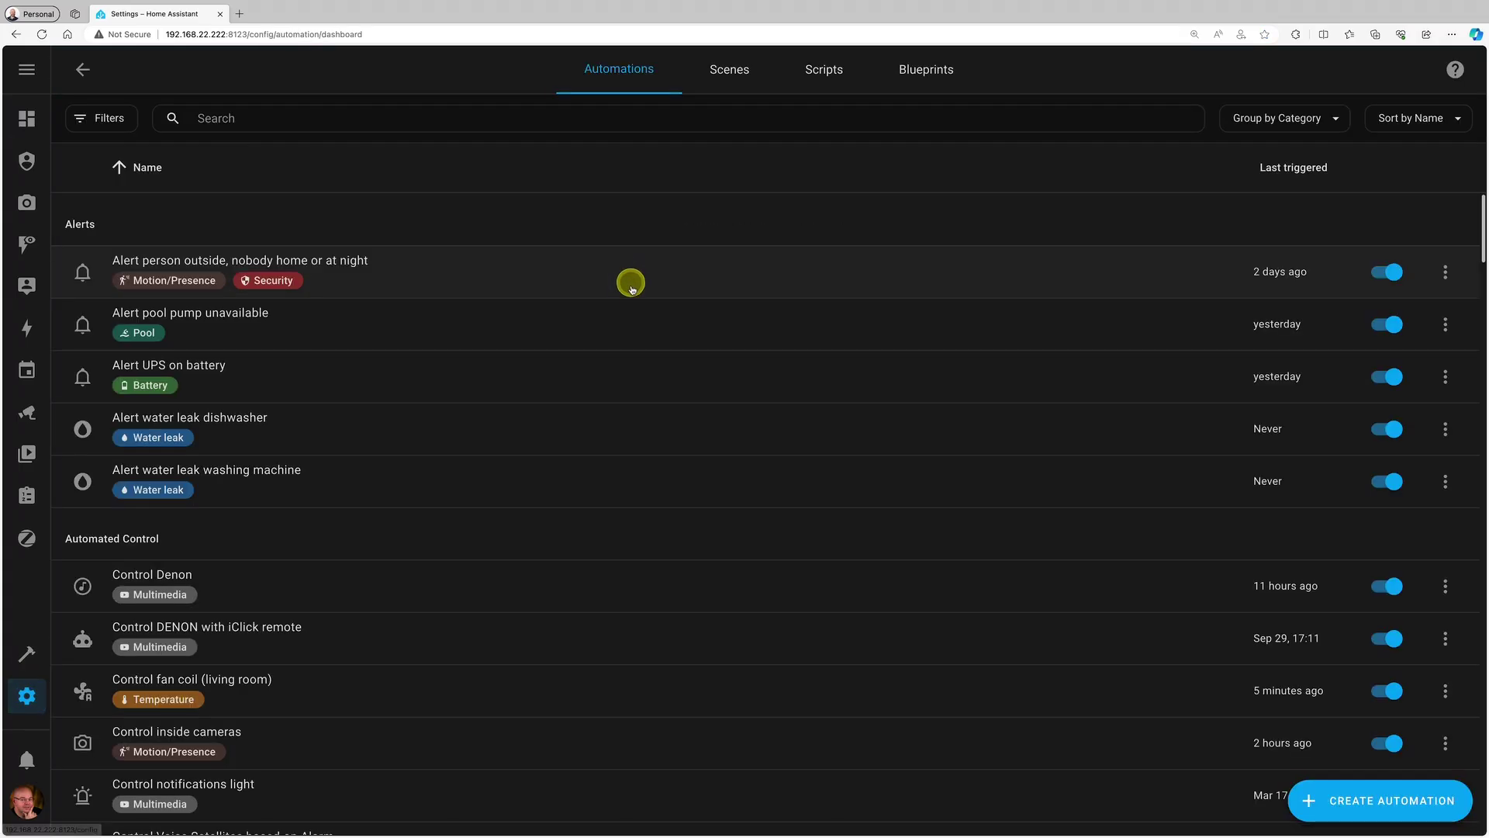
click(30, 695)
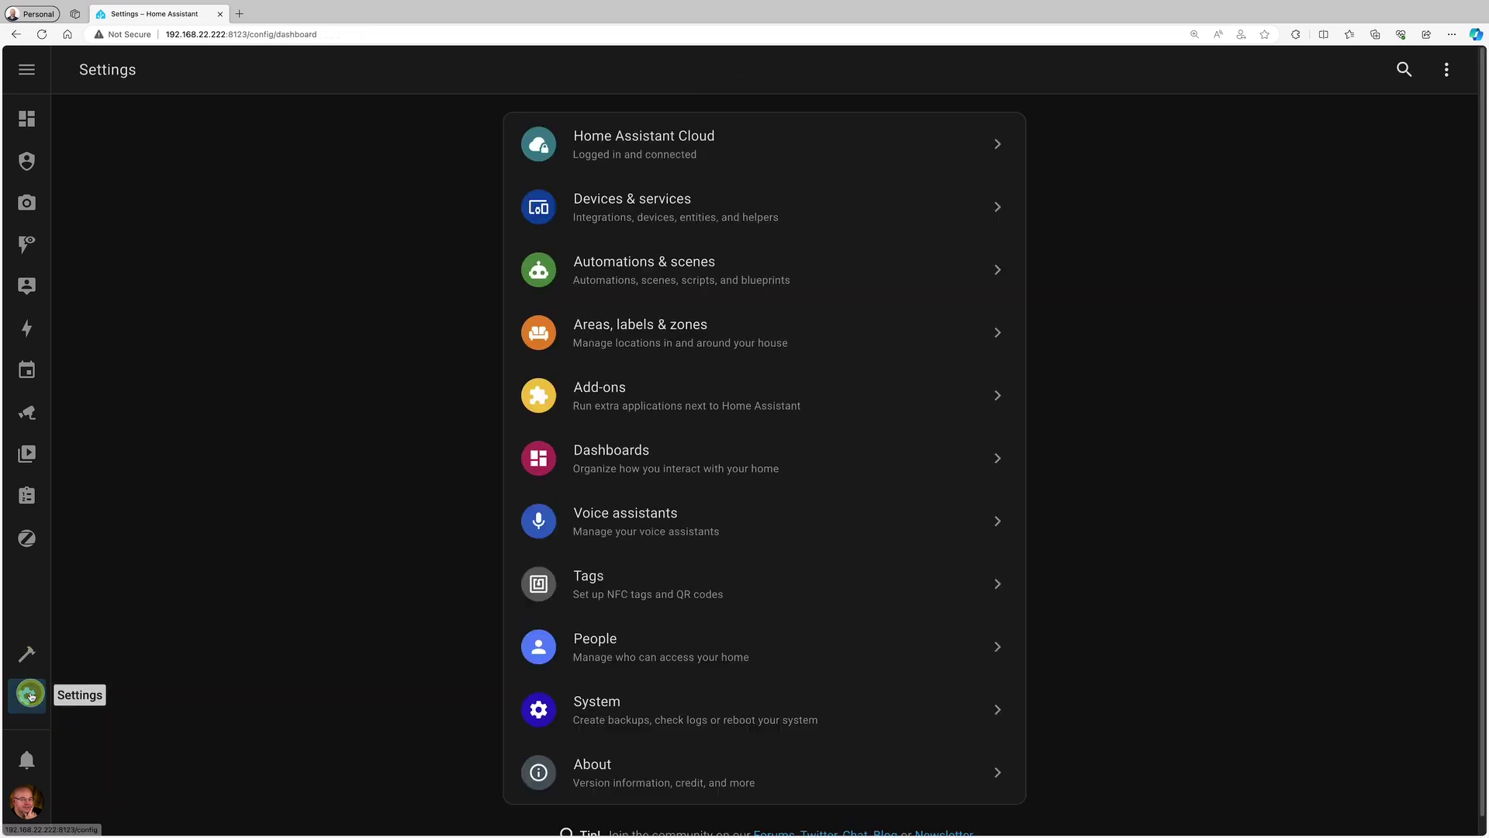
click(605, 220)
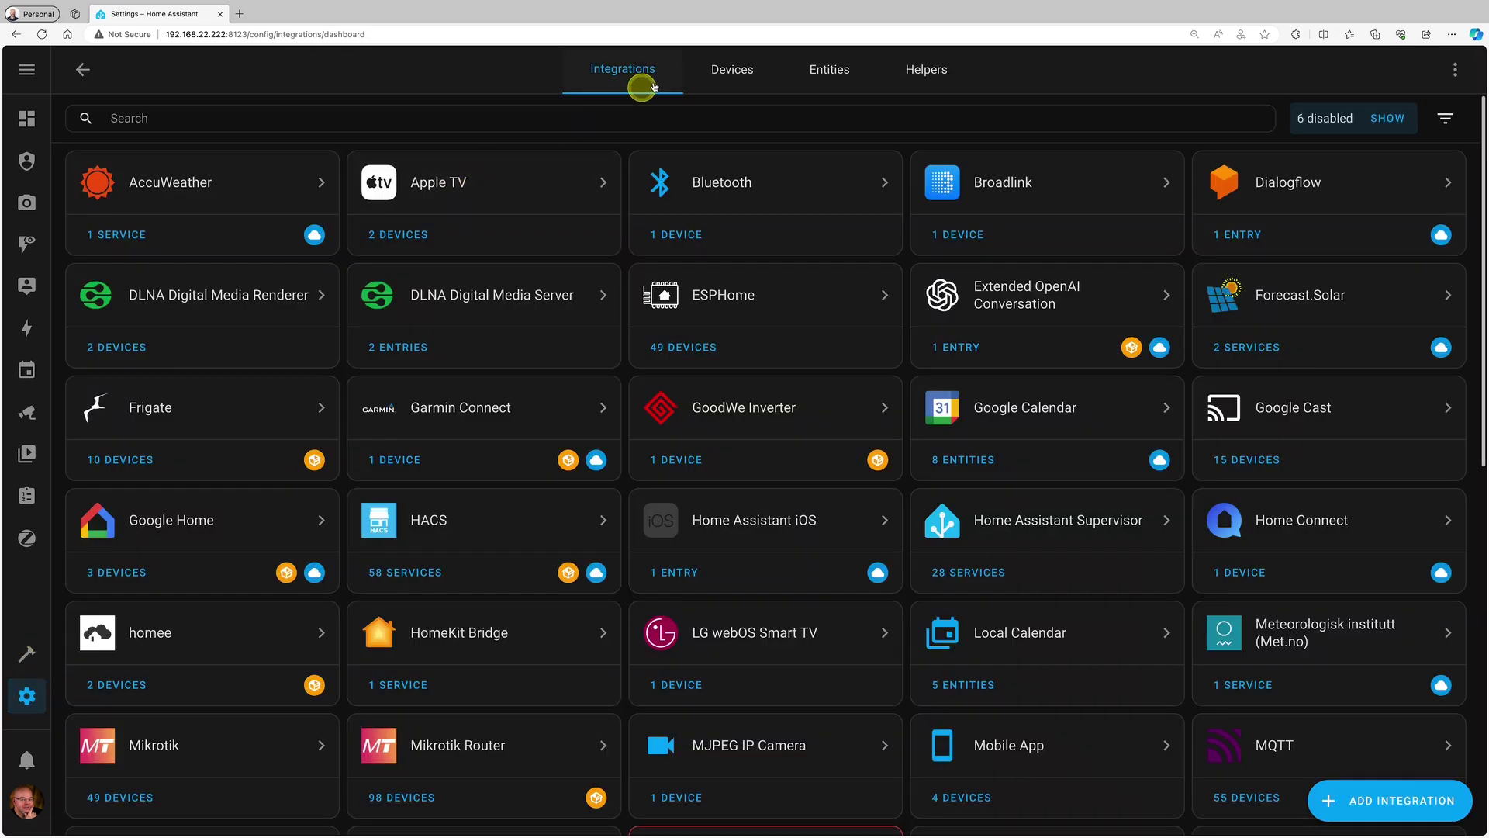
click(722, 71)
click(822, 74)
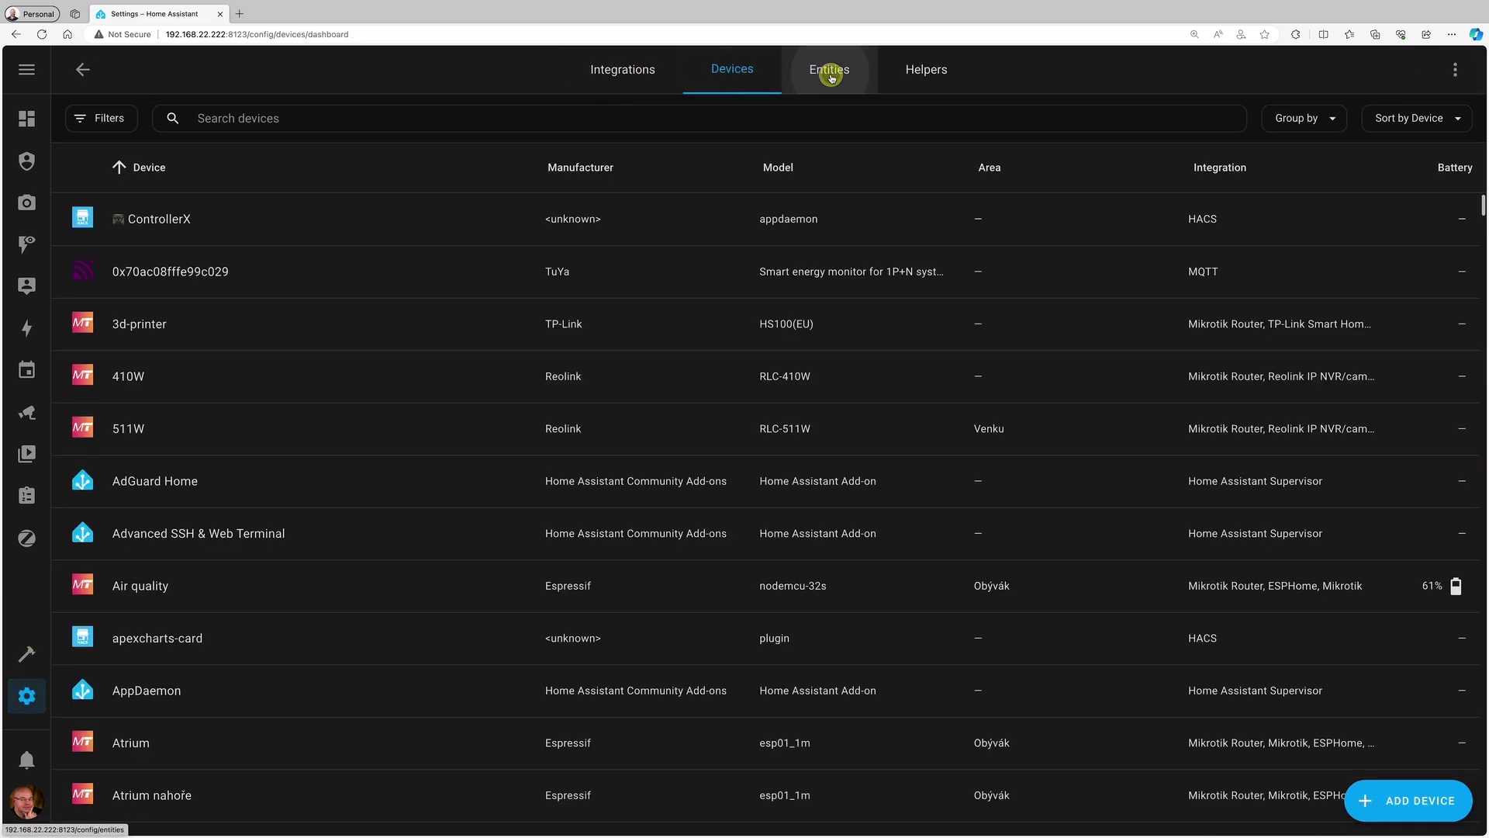
click(772, 78)
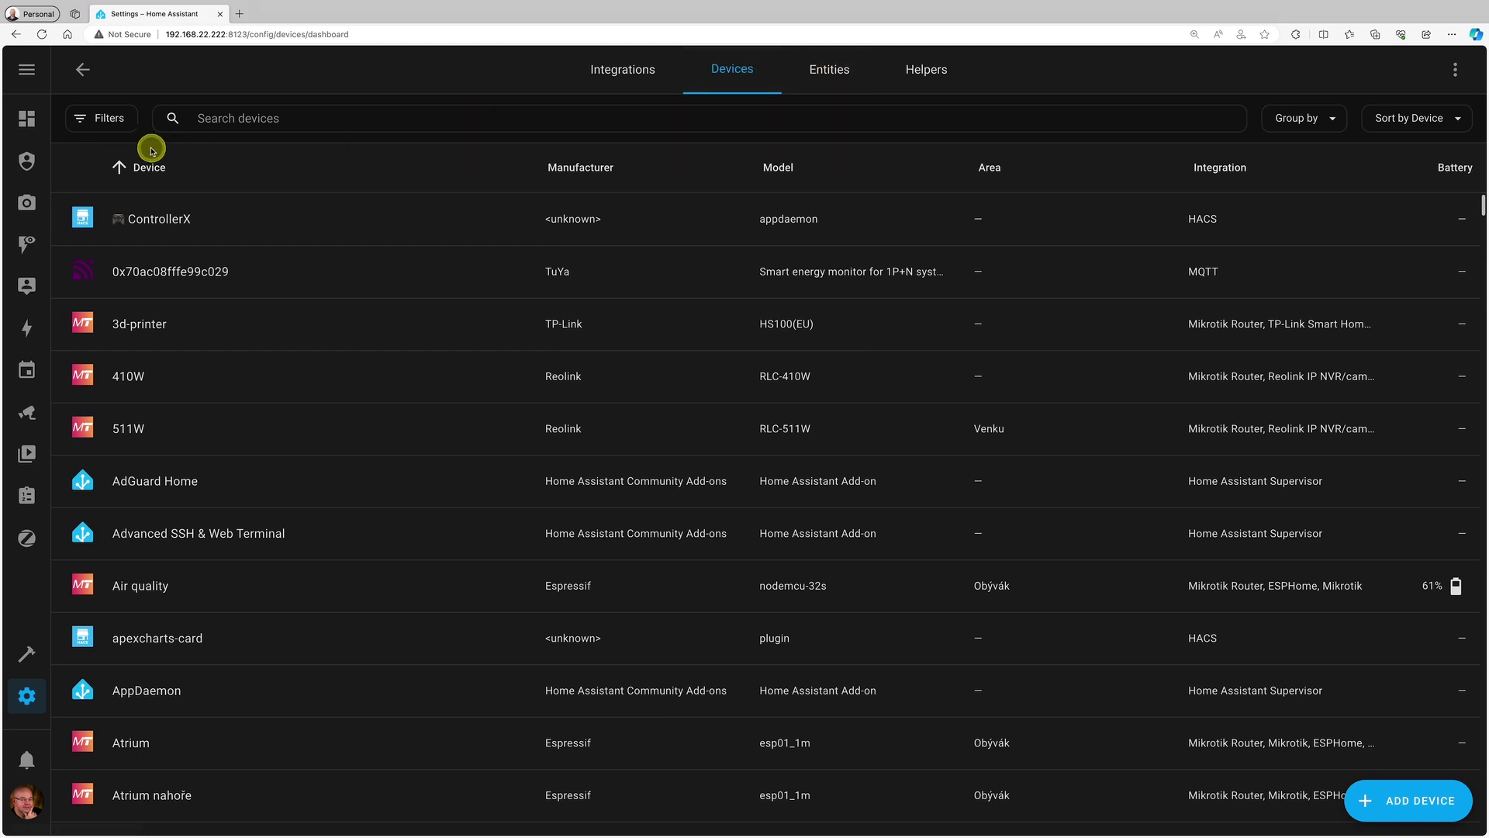
click(109, 122)
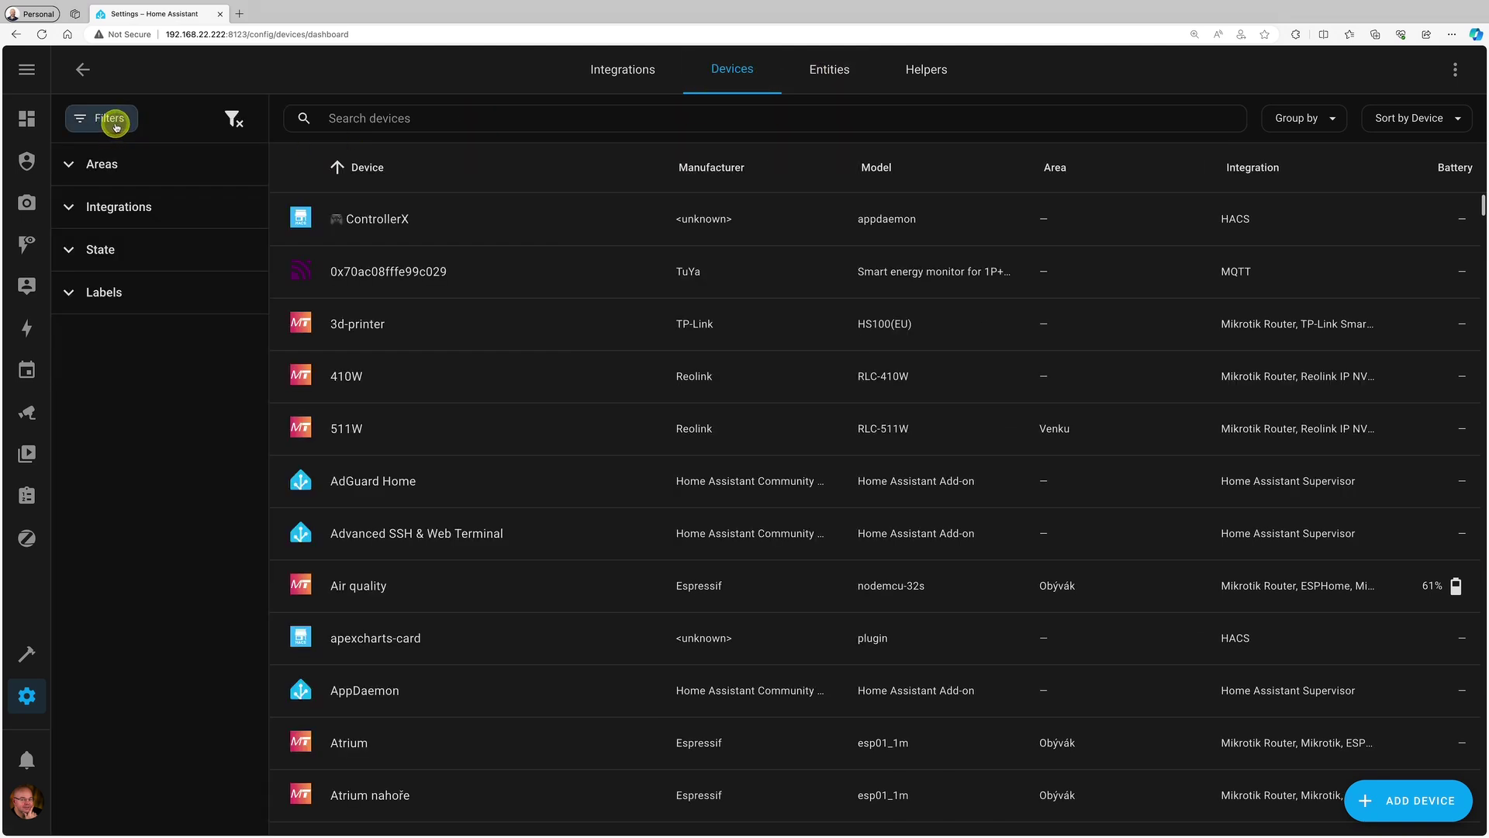
- Expand the Areas filter, filter devices to the První patro floor, then add and remove Galerie
click(69, 164)
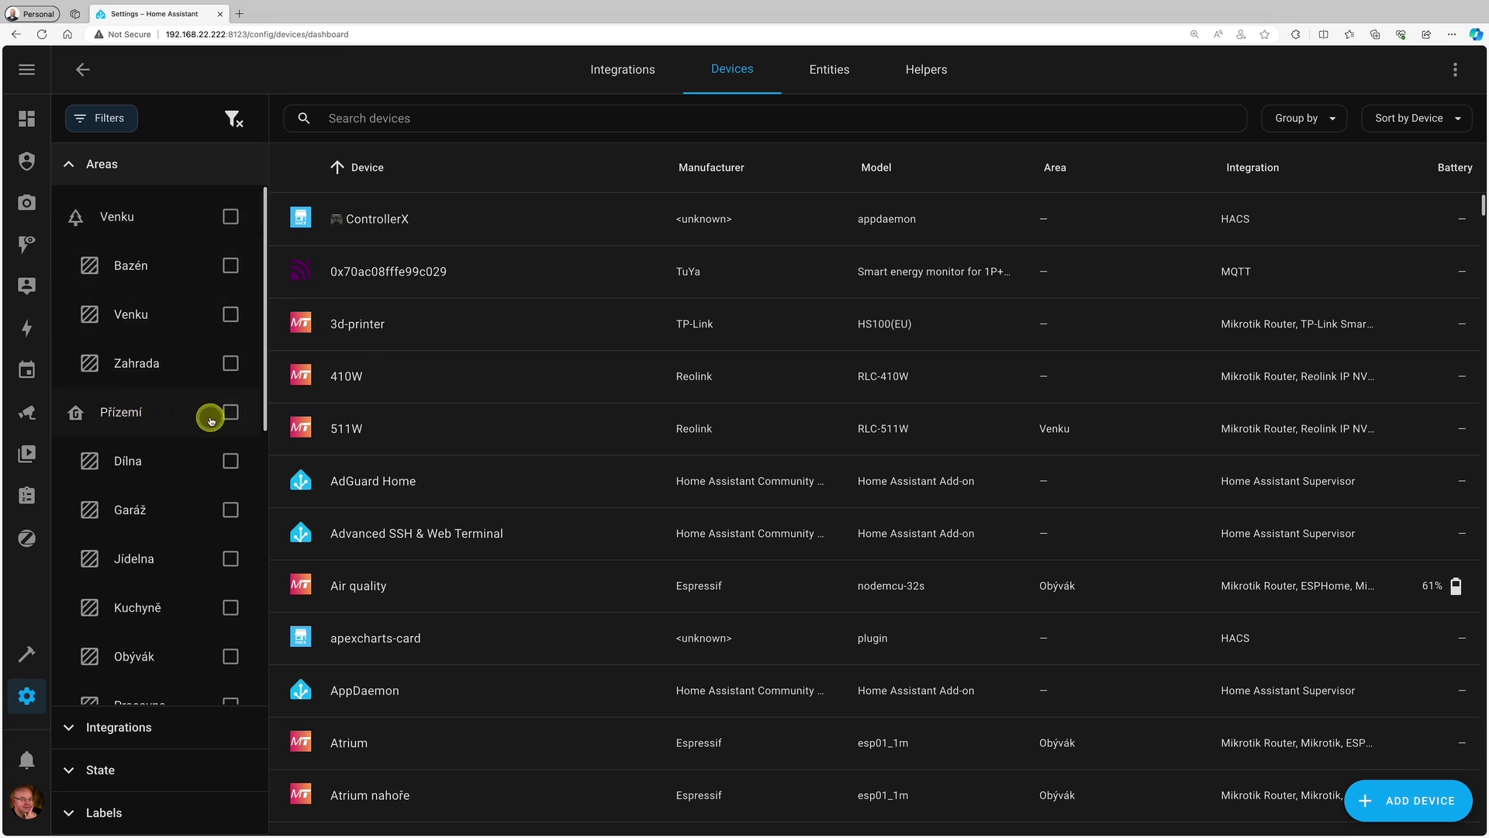
scroll(176, 376, down, 5)
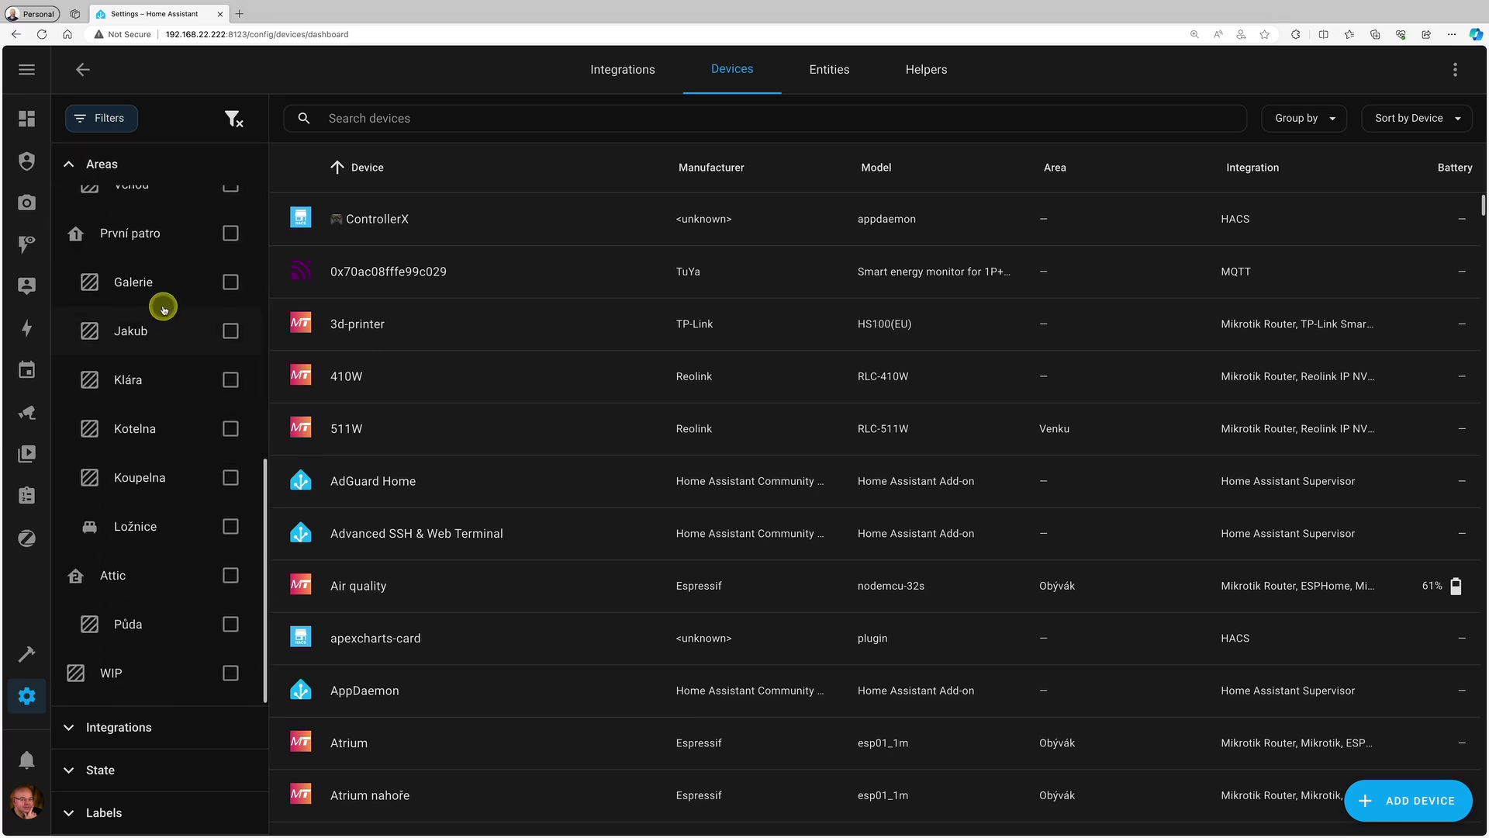
click(229, 232)
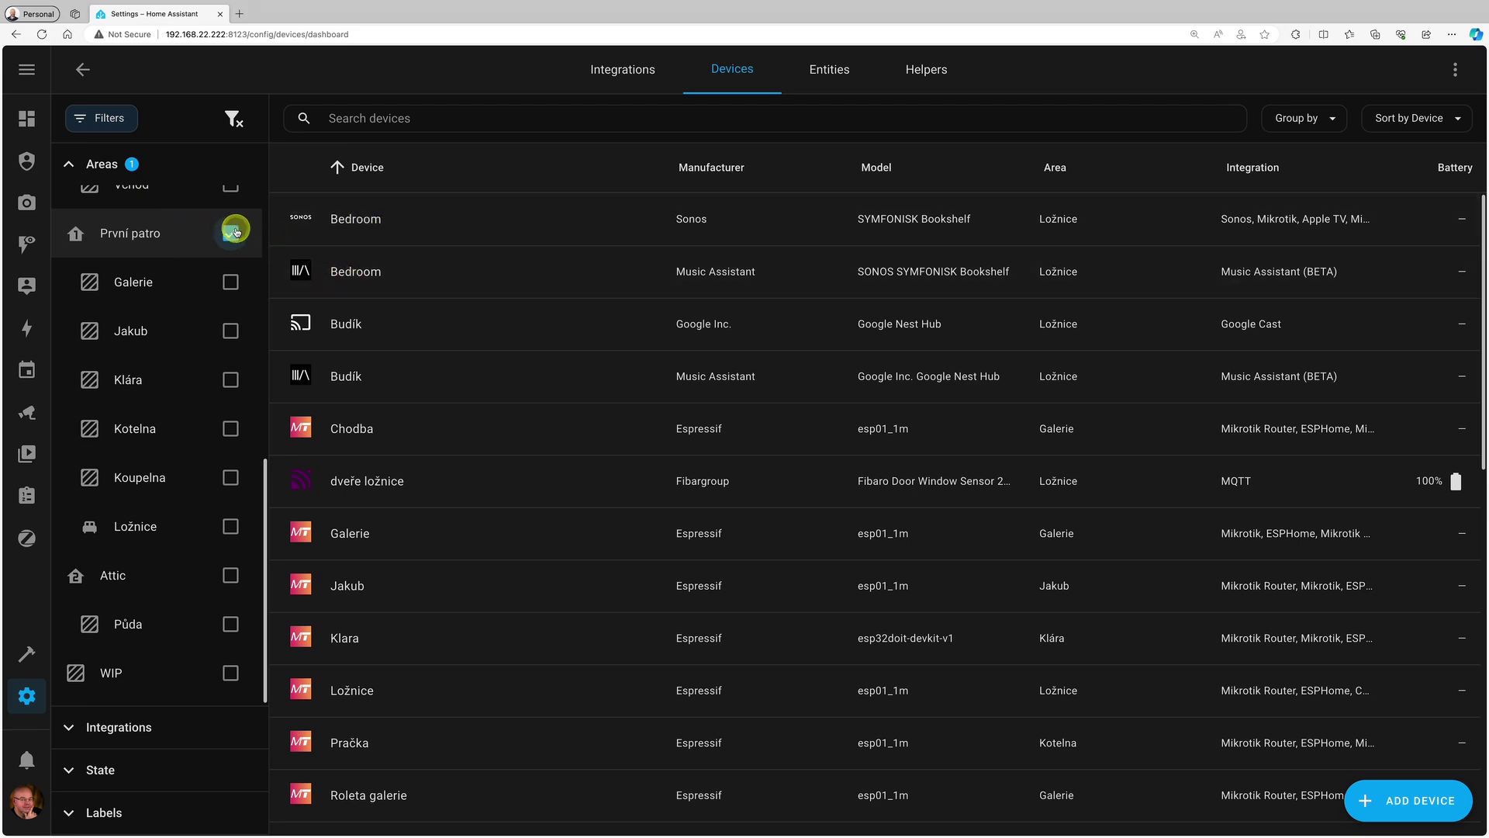
click(230, 282)
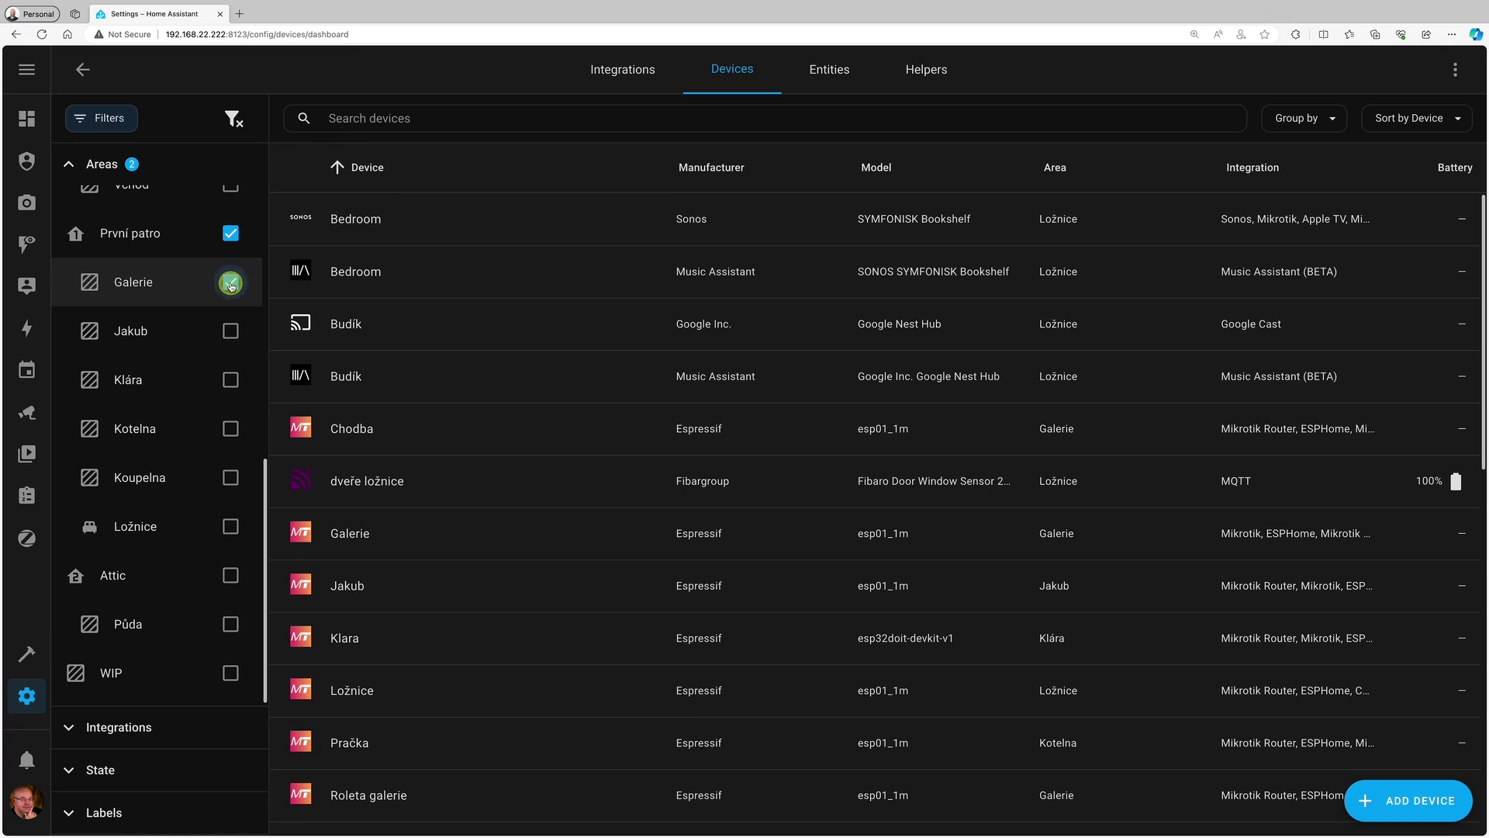
click(232, 294)
scroll(230, 234, up, 2)
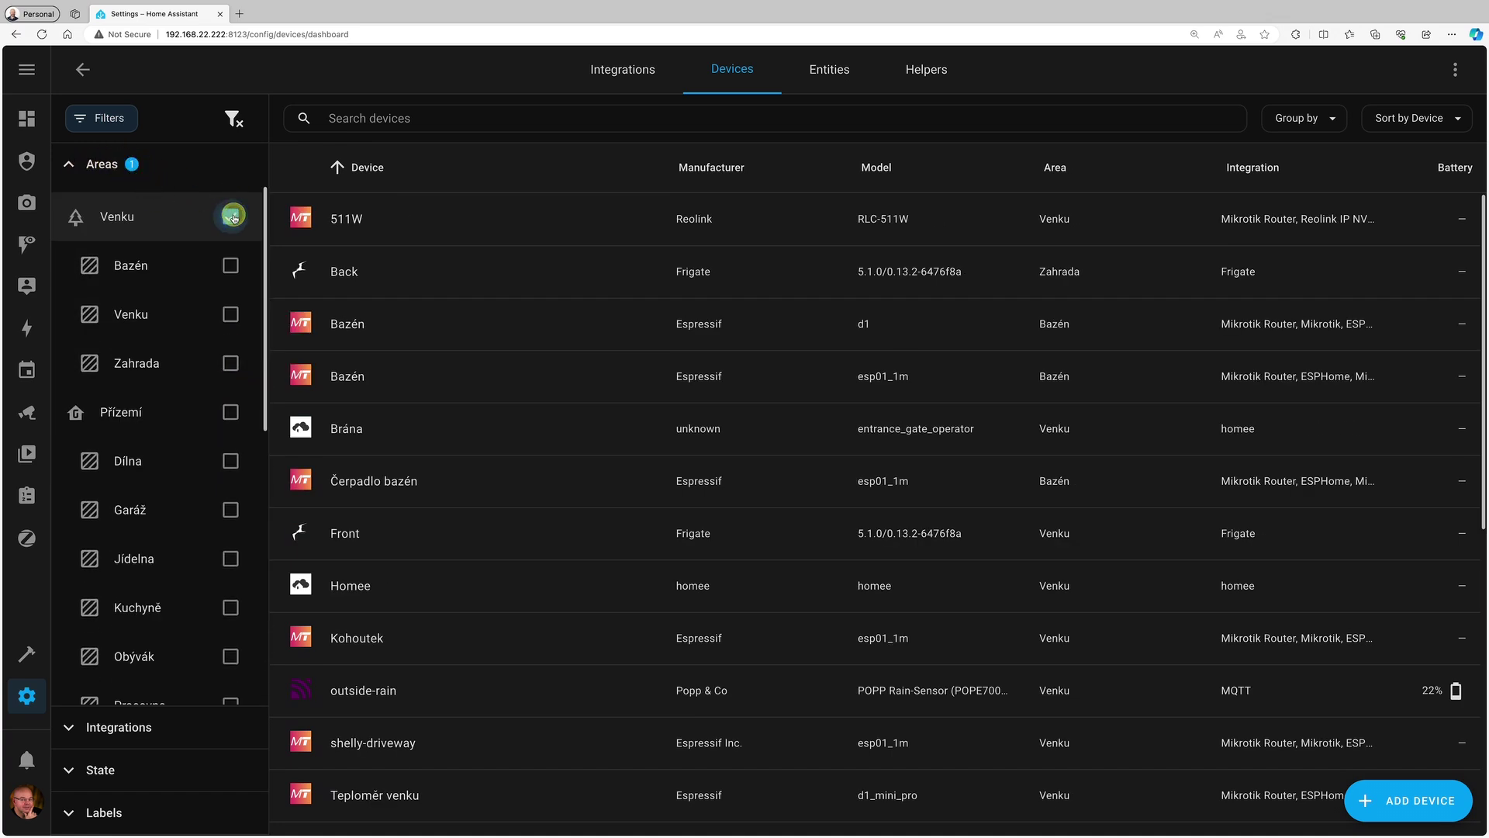
- Clear the Venku area filter and collapse the Areas and Integrations filter sections
click(233, 218)
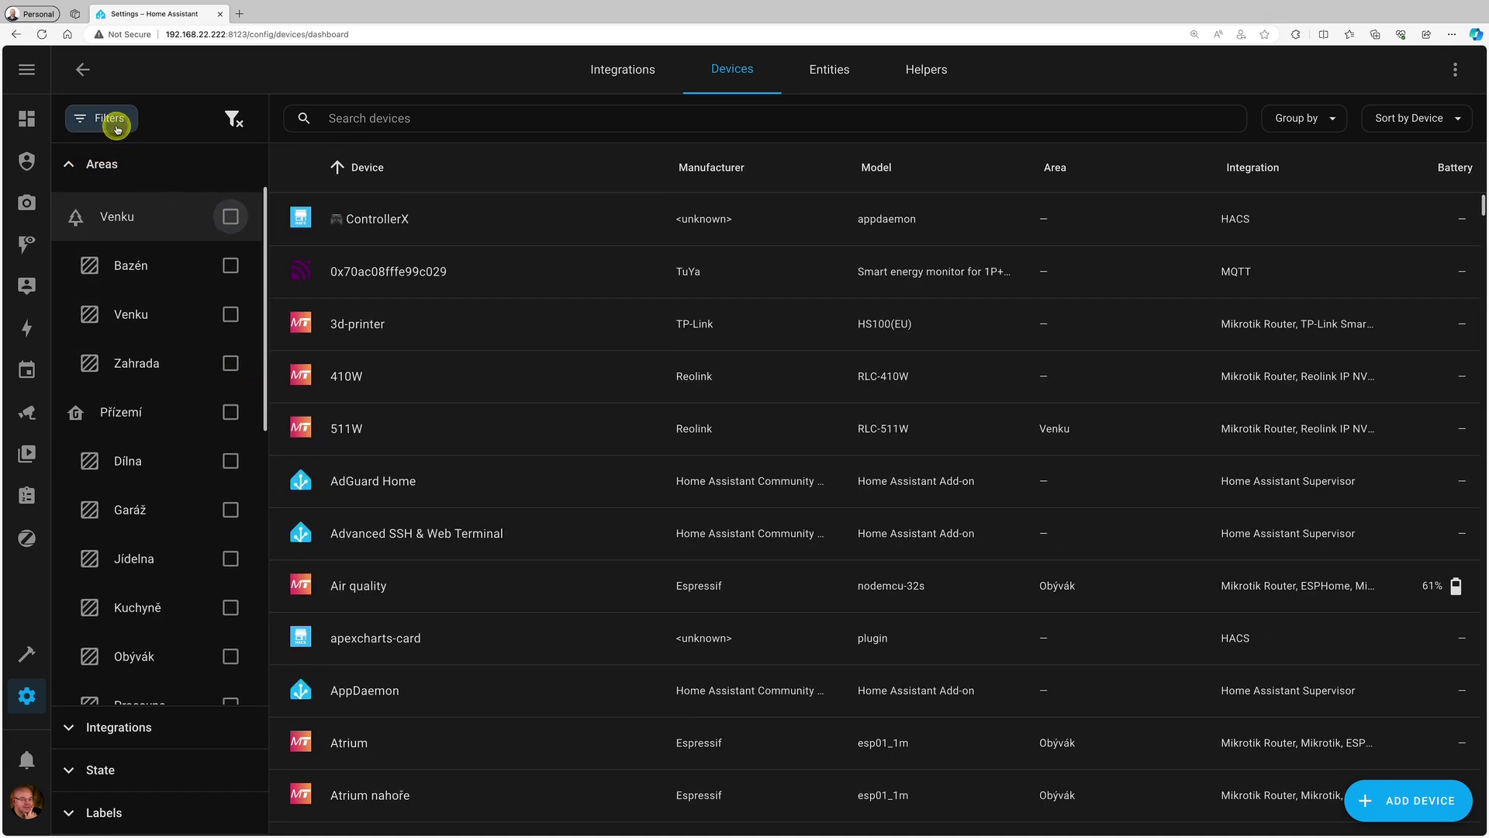
click(110, 163)
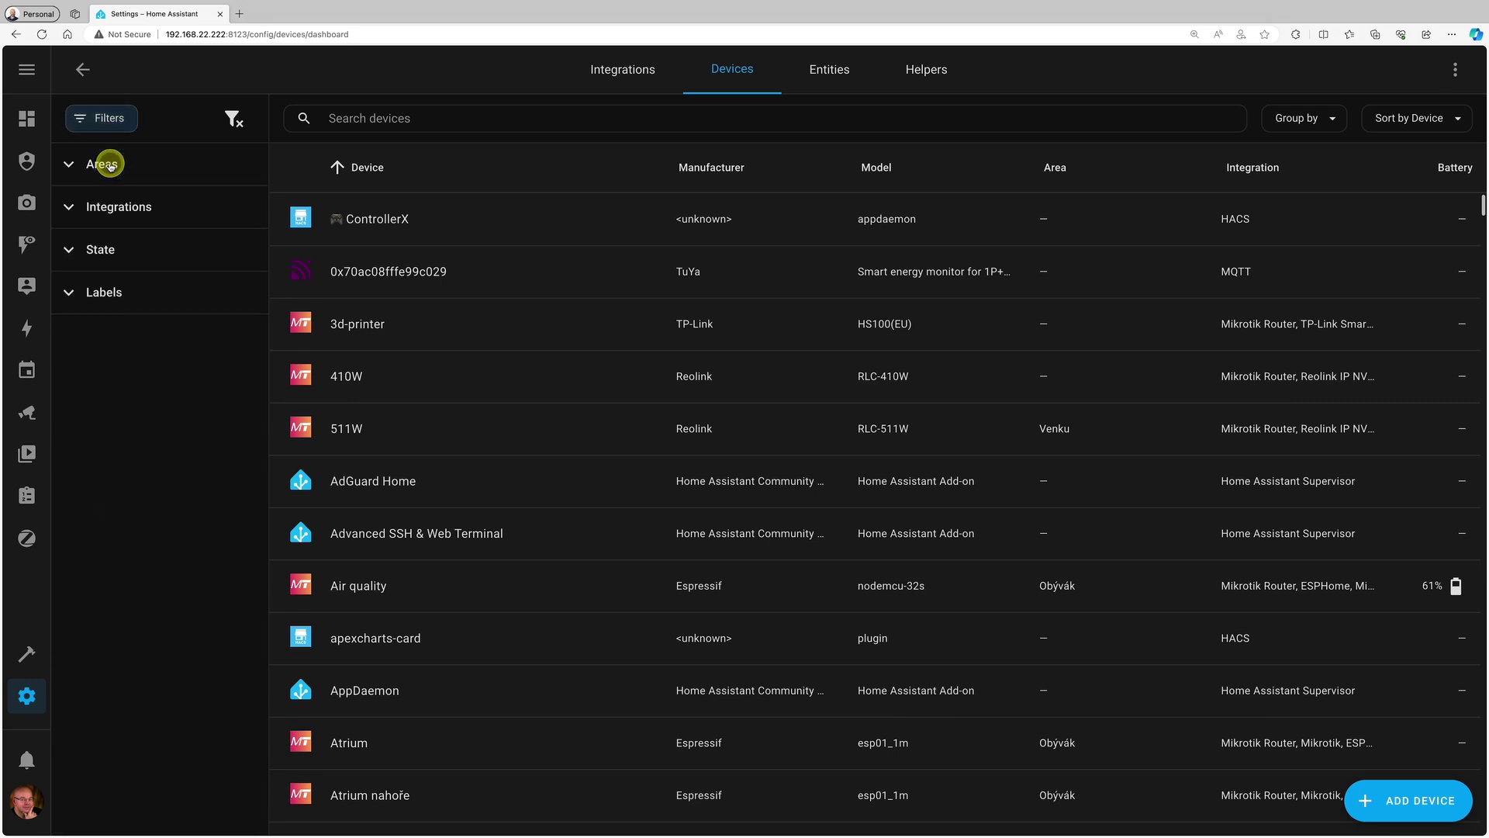
click(140, 207)
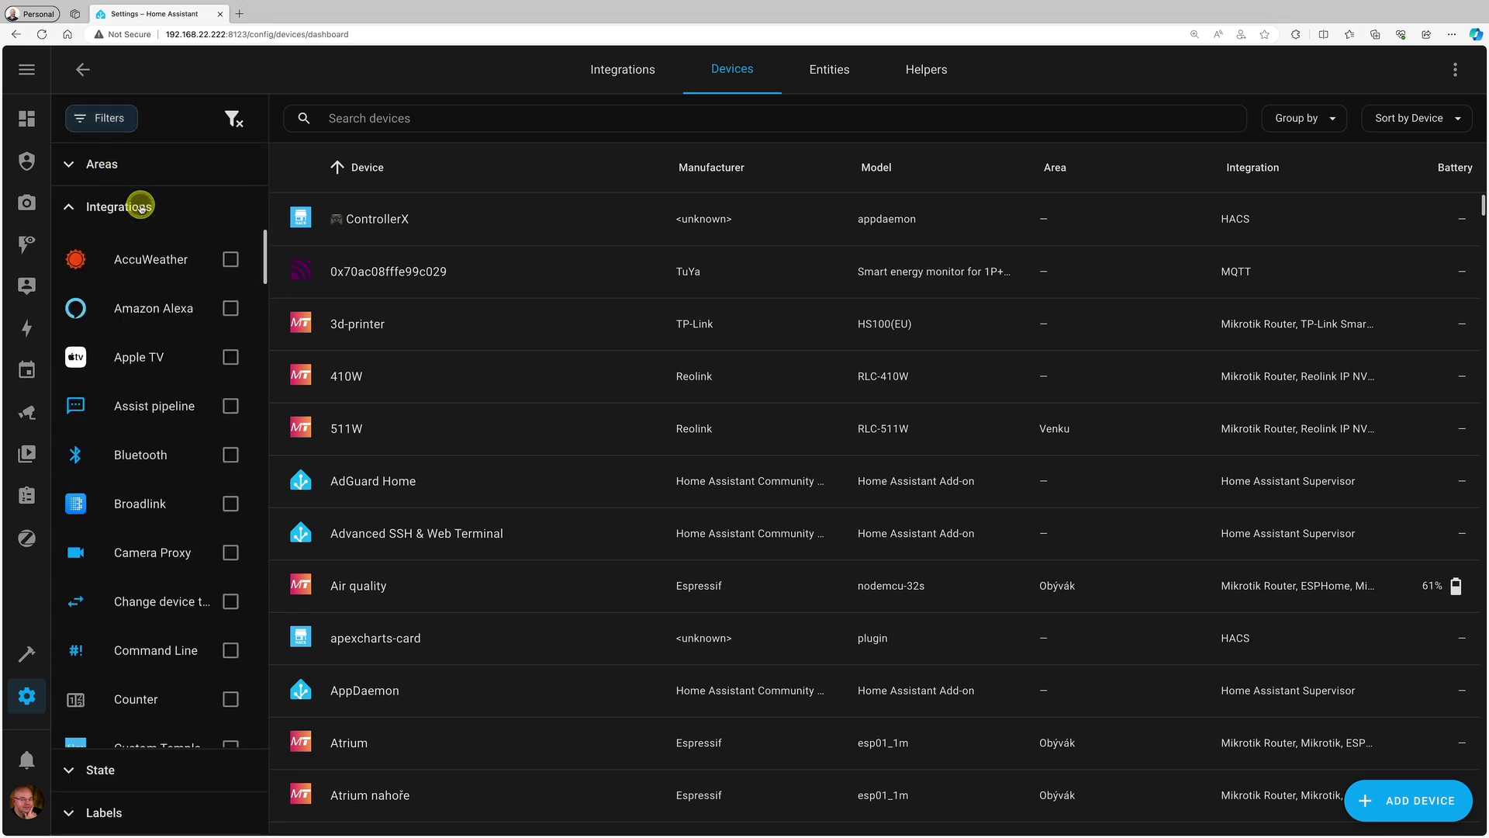
click(141, 206)
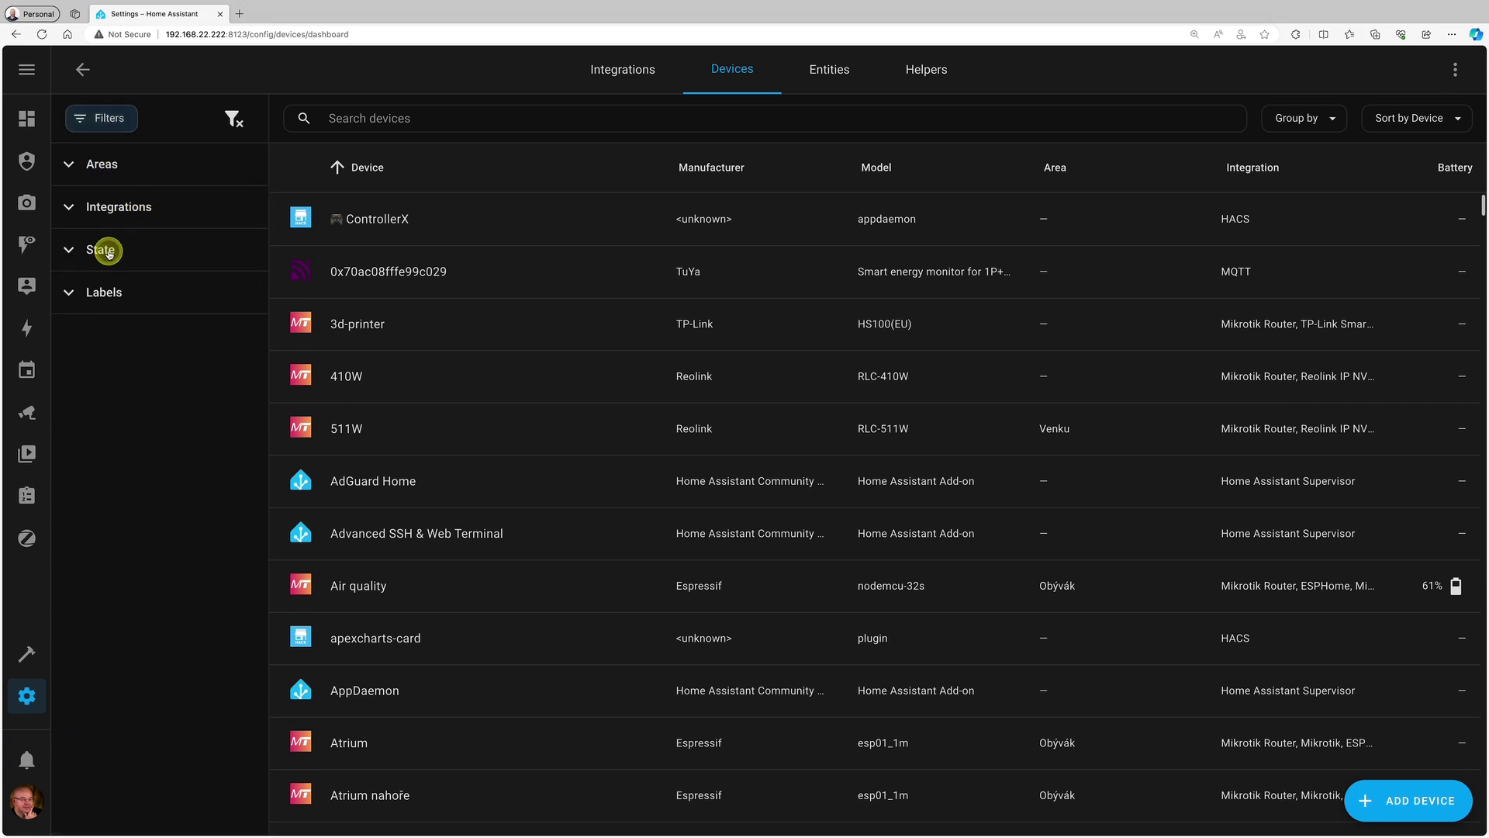
- Look through the State and Labels filter options, then return to the main Settings page
click(109, 252)
click(108, 252)
click(120, 295)
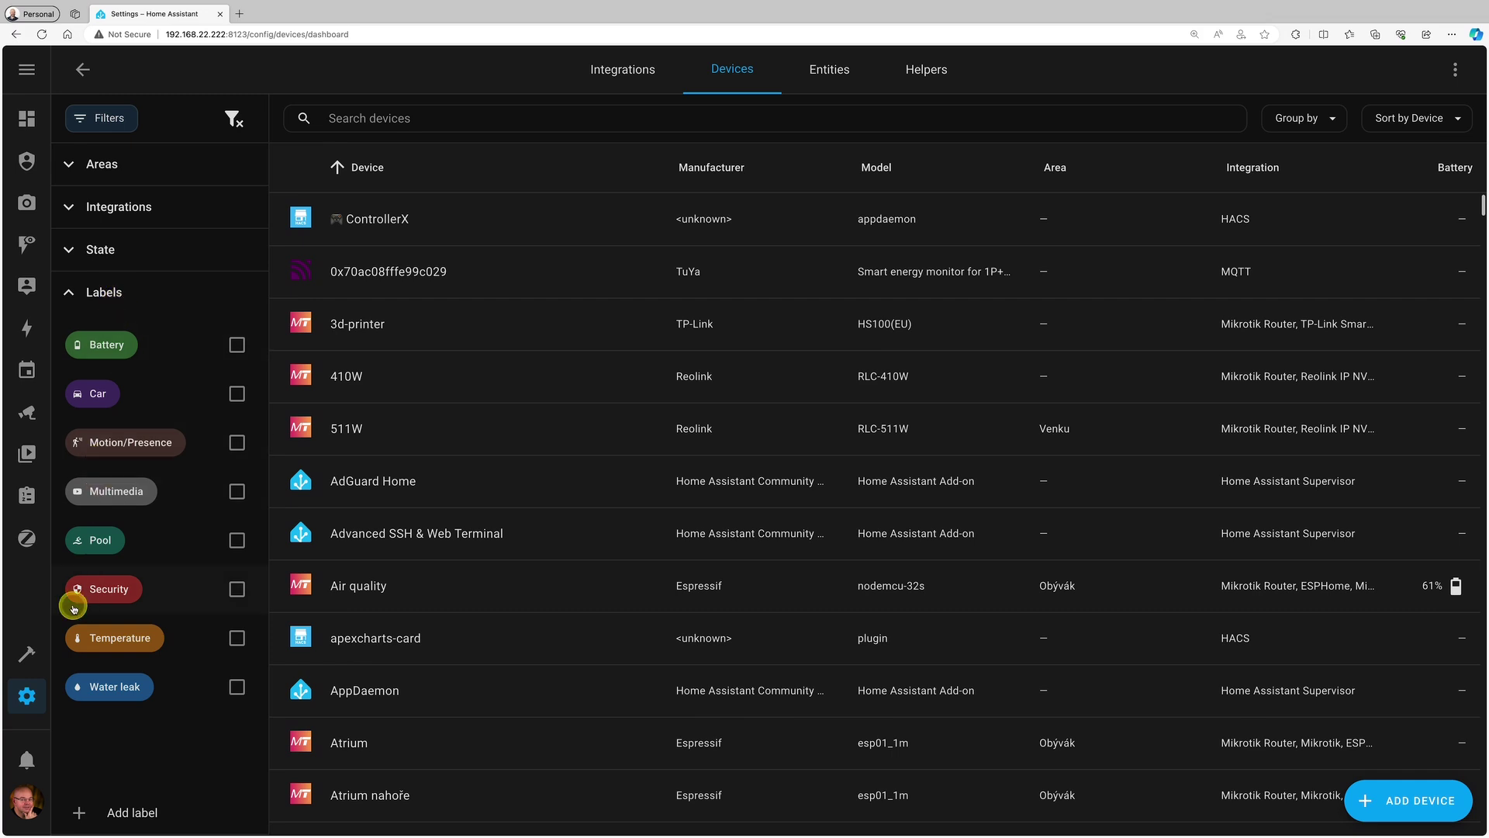
click(23, 700)
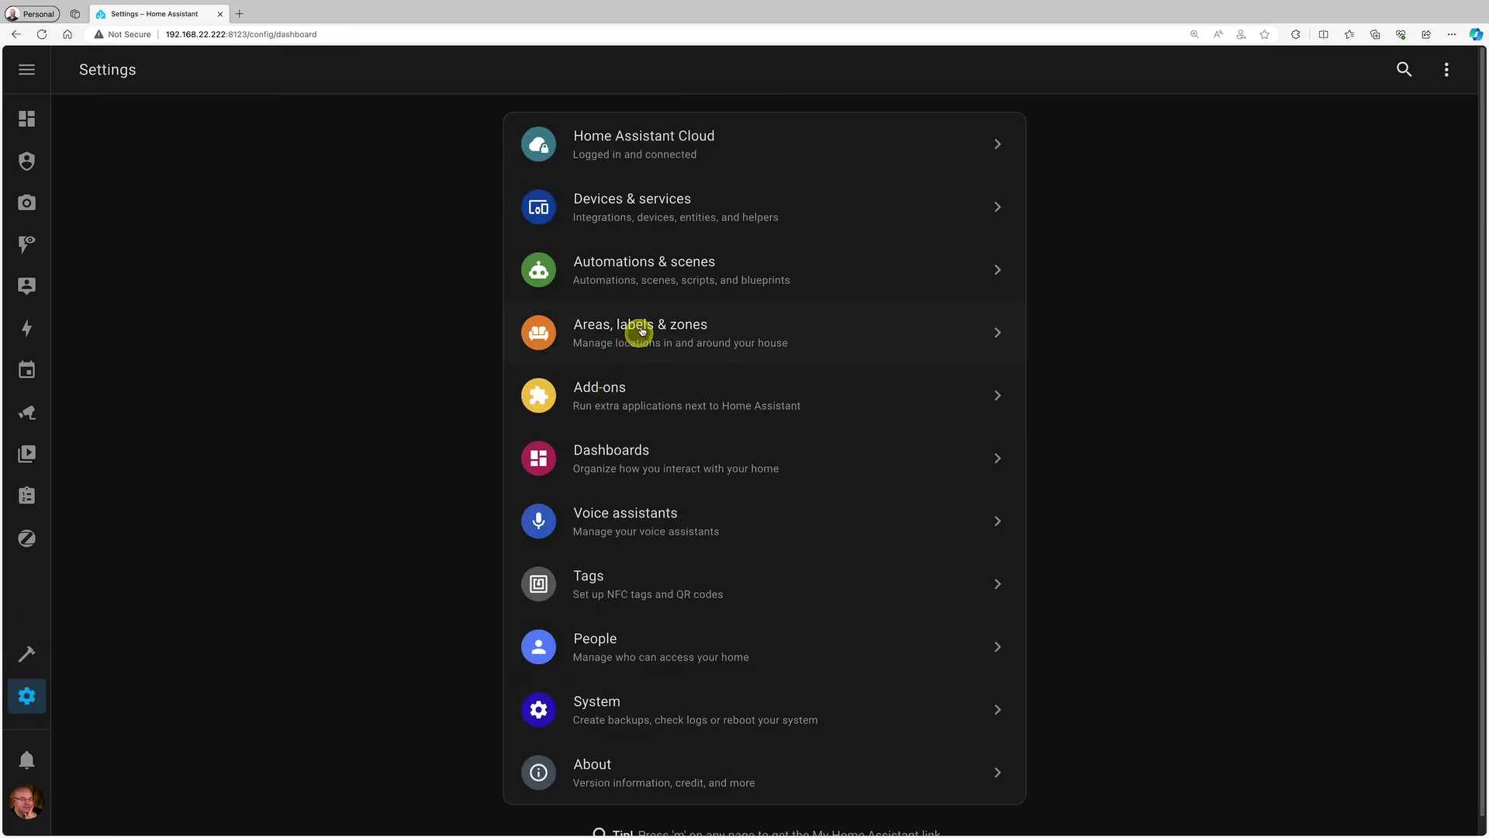
- Open the automations list with its filter panel showing the label filters
click(647, 281)
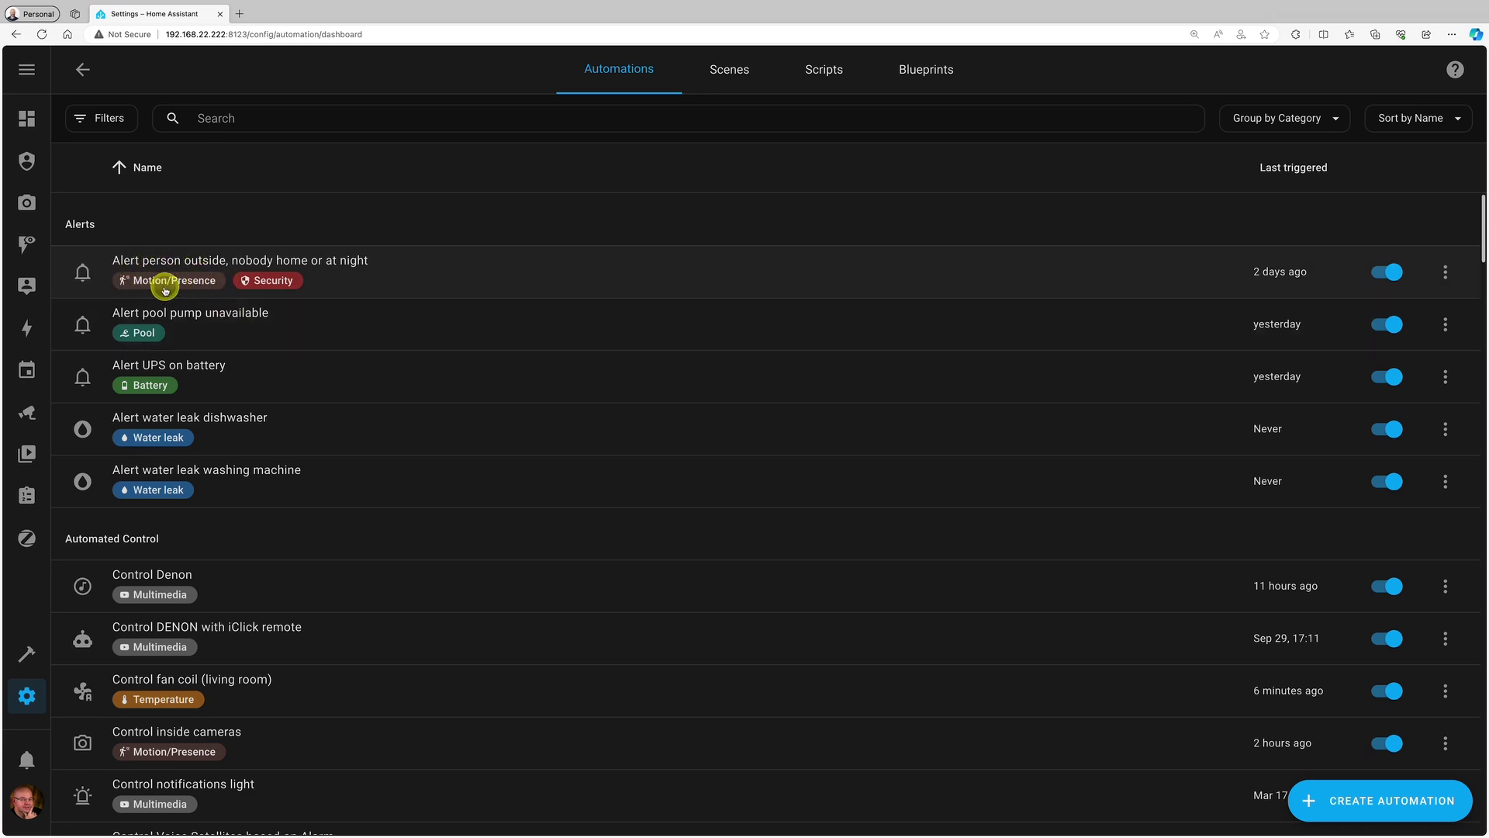
click(266, 280)
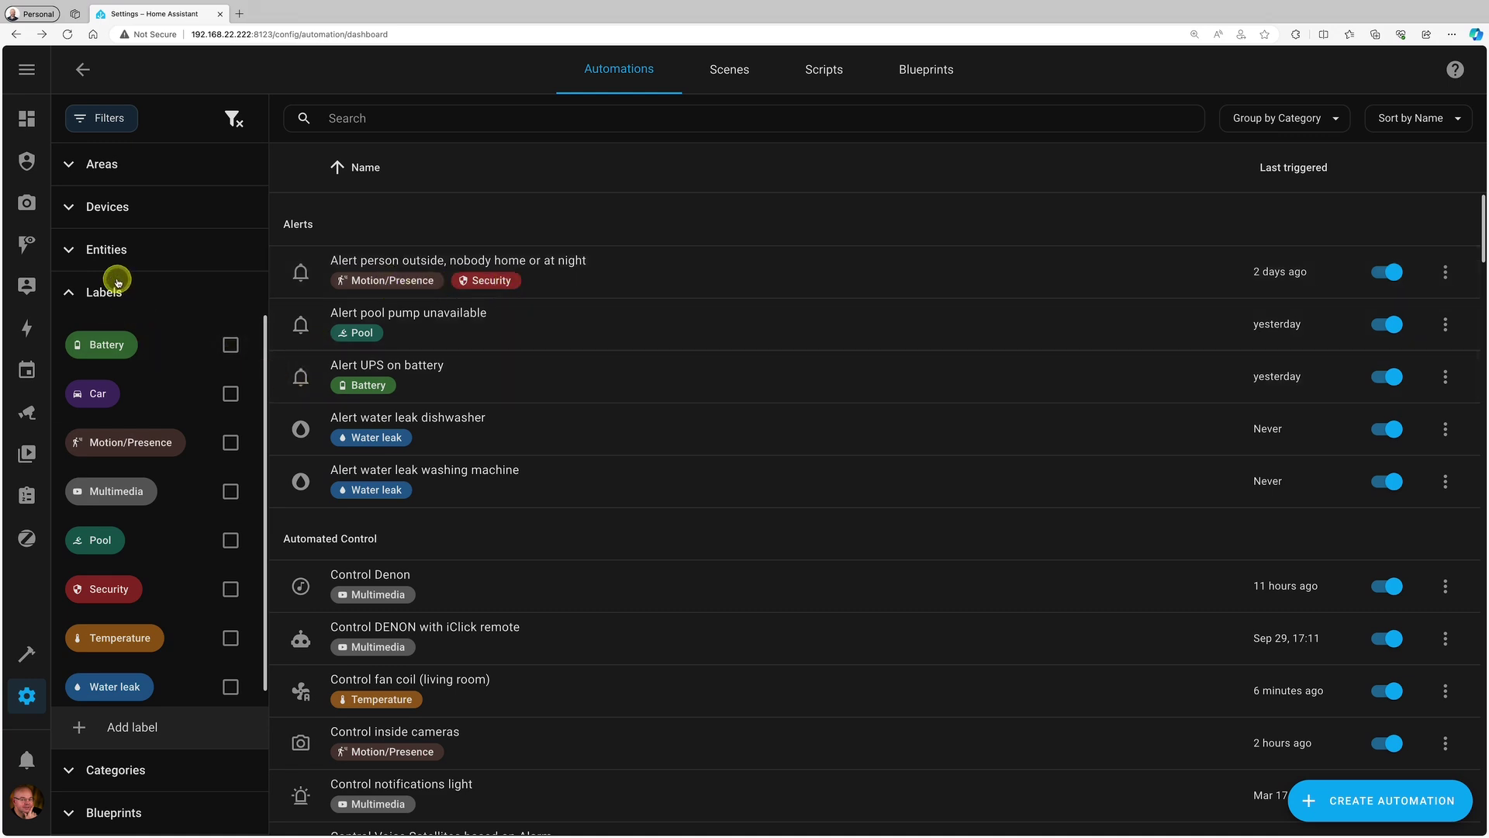
click(132, 729)
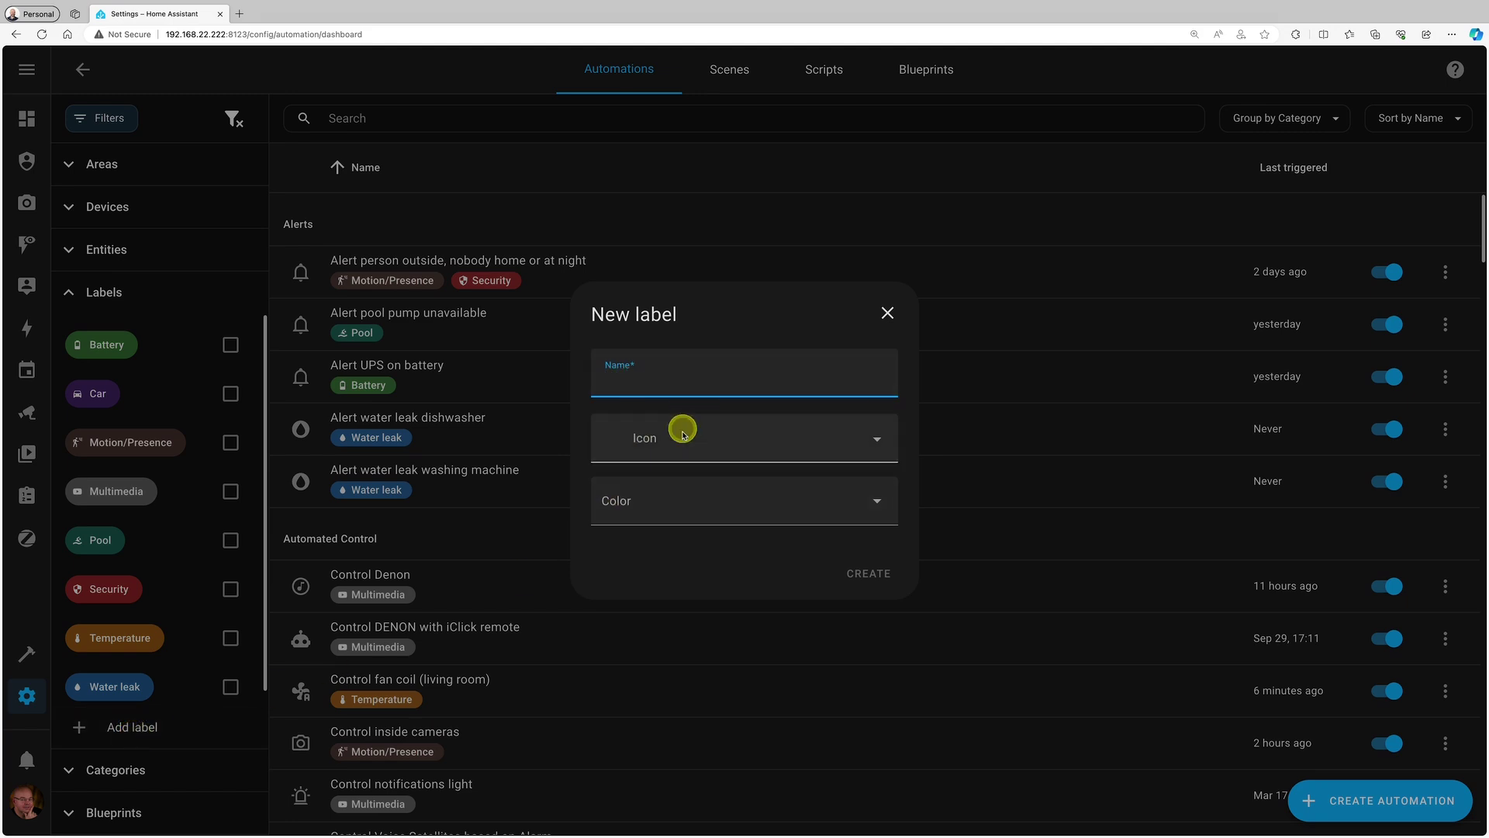
click(688, 500)
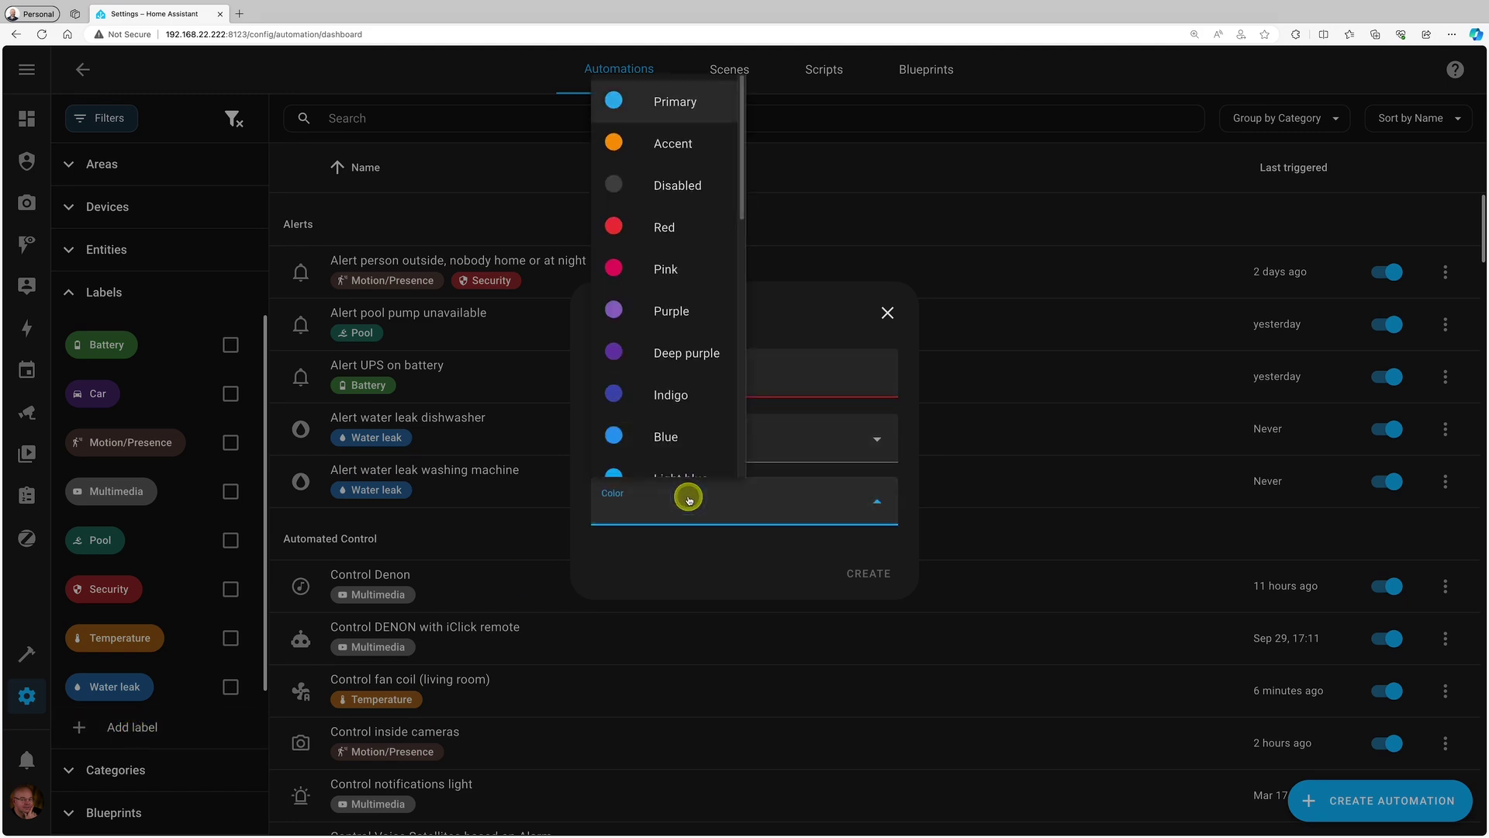
click(715, 507)
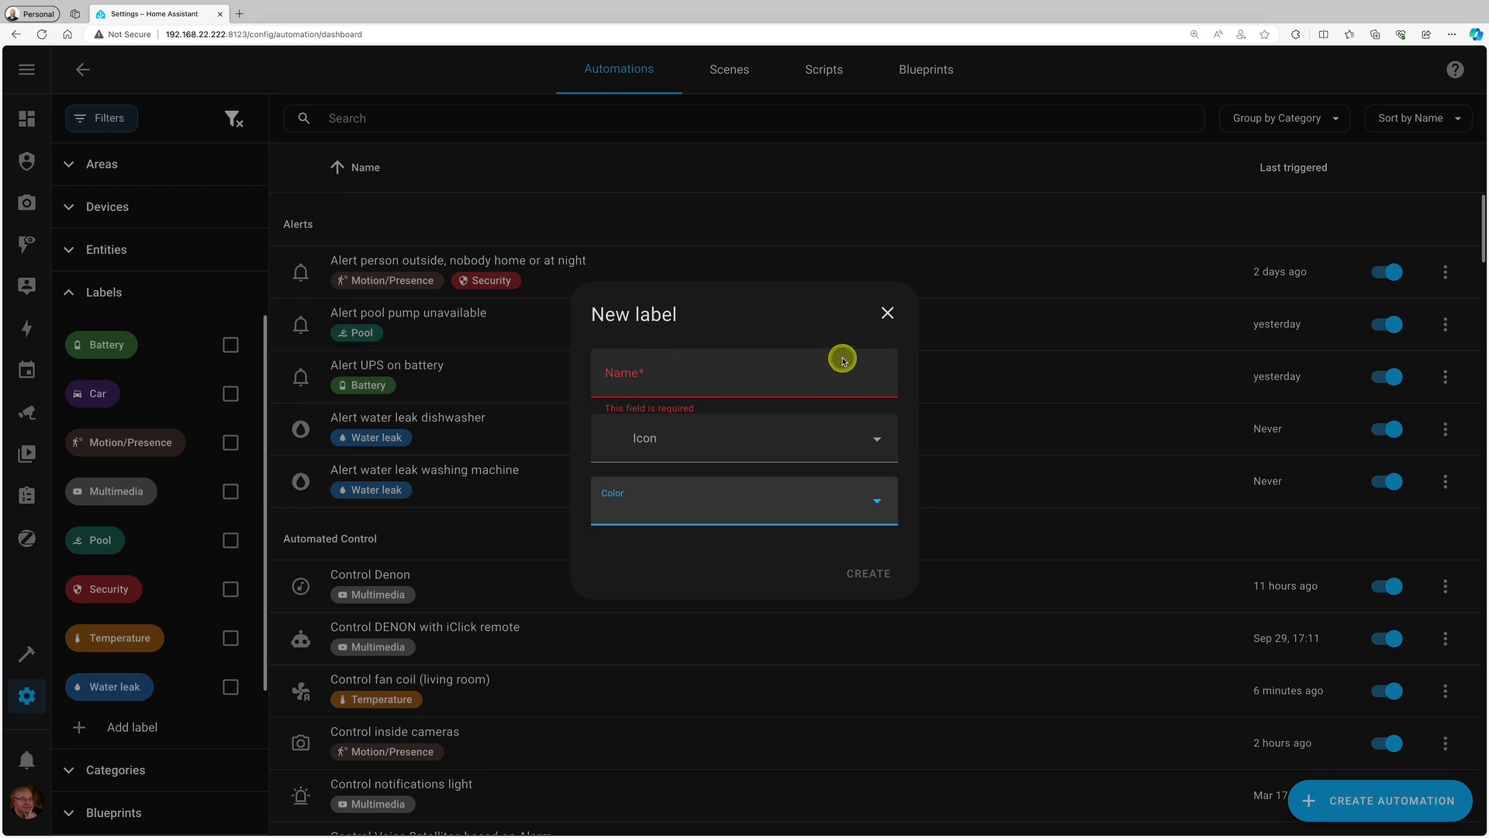
click(888, 313)
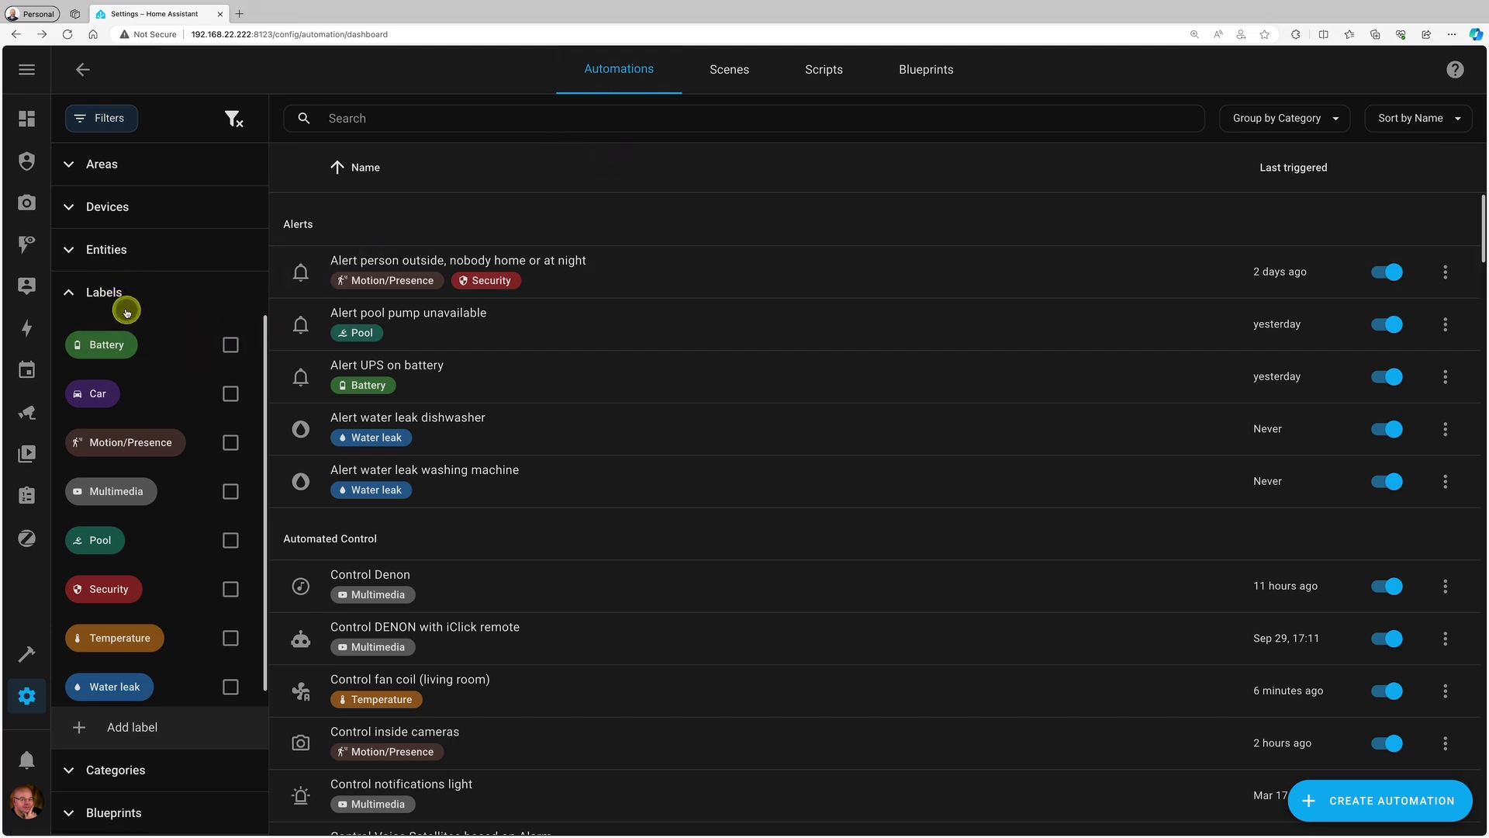
click(226, 349)
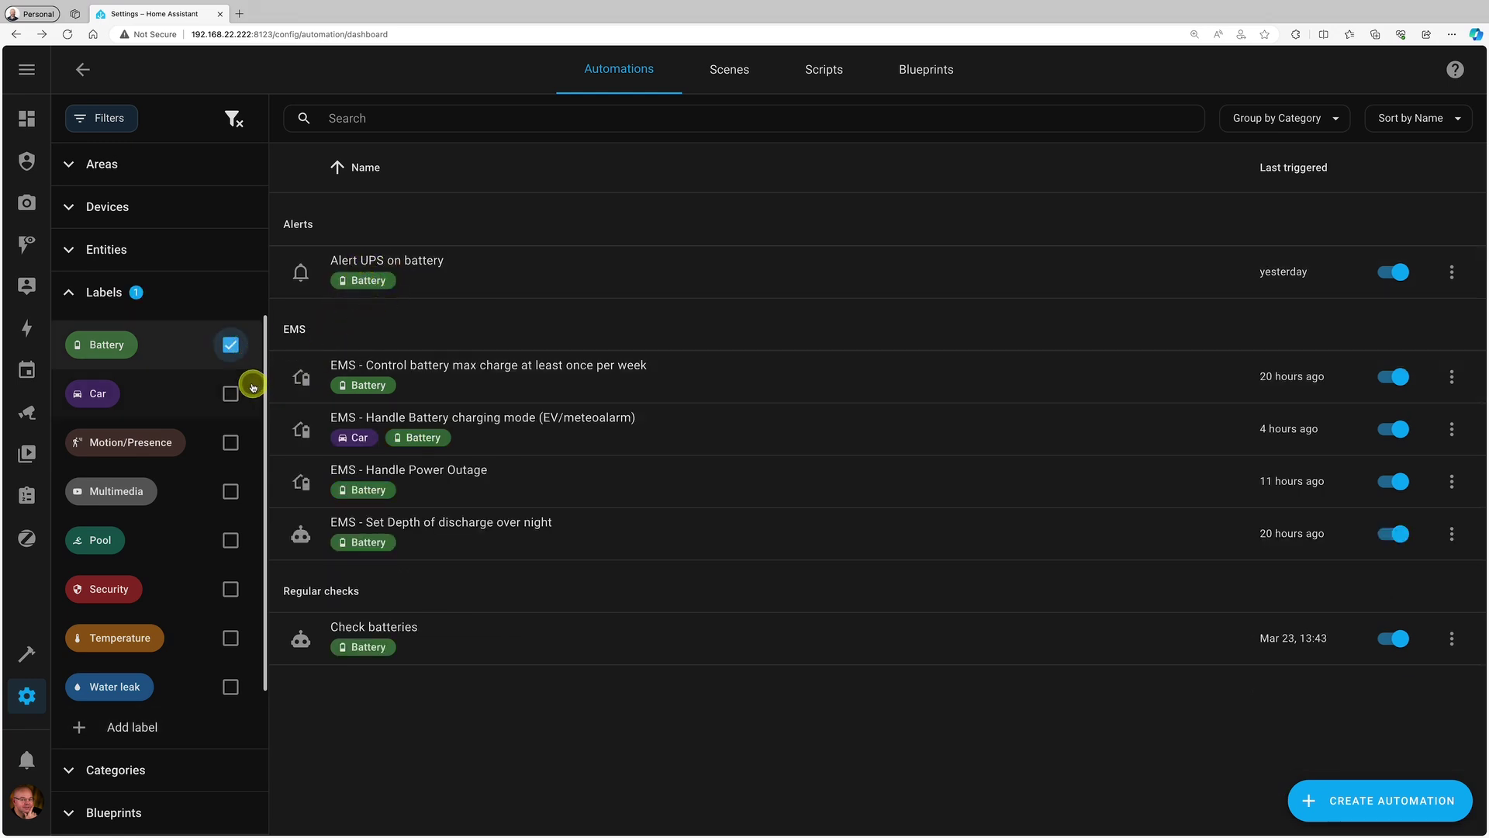
click(229, 390)
click(231, 355)
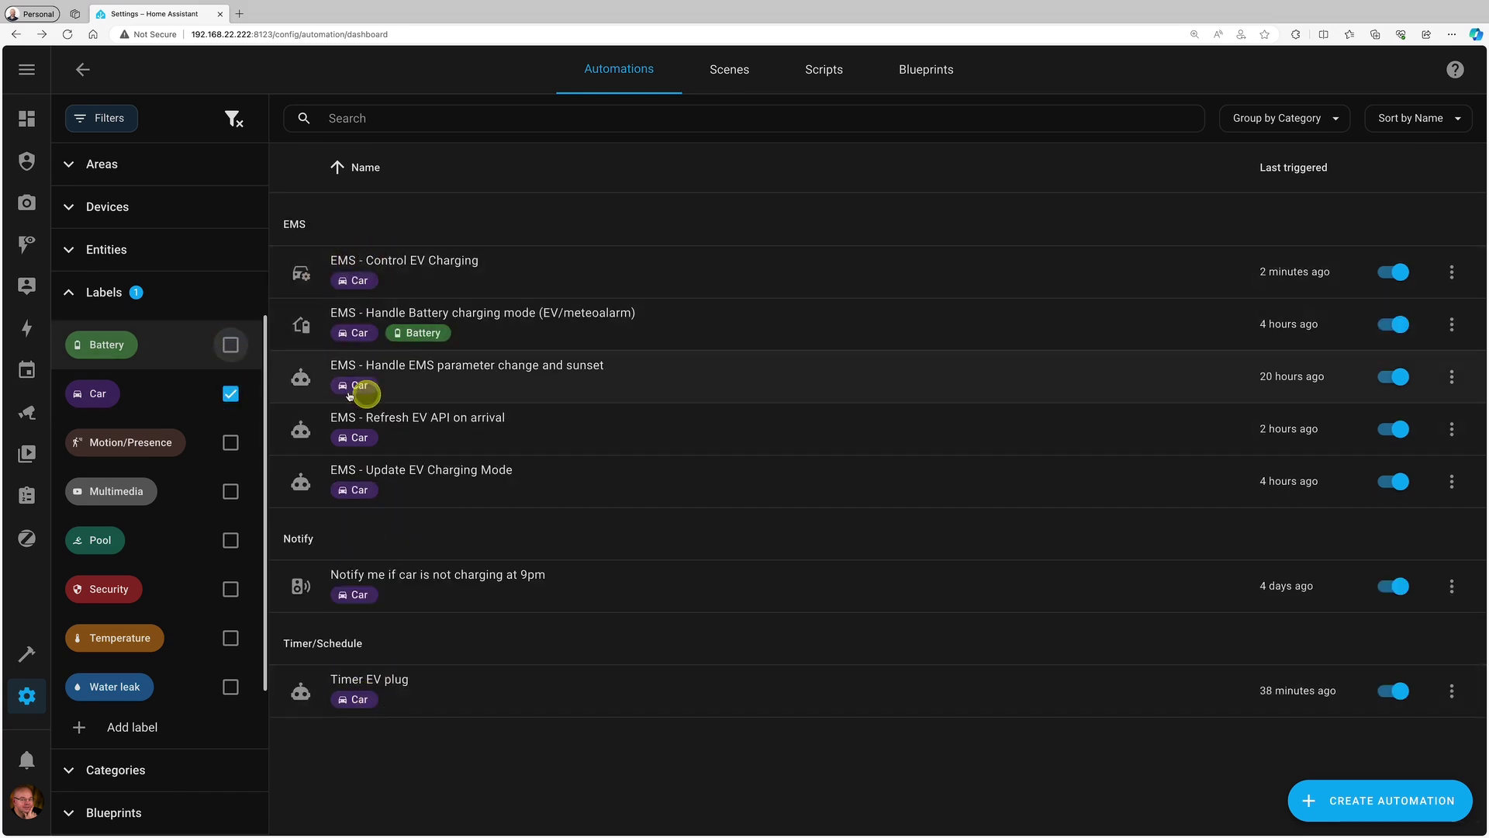
click(232, 394)
click(112, 442)
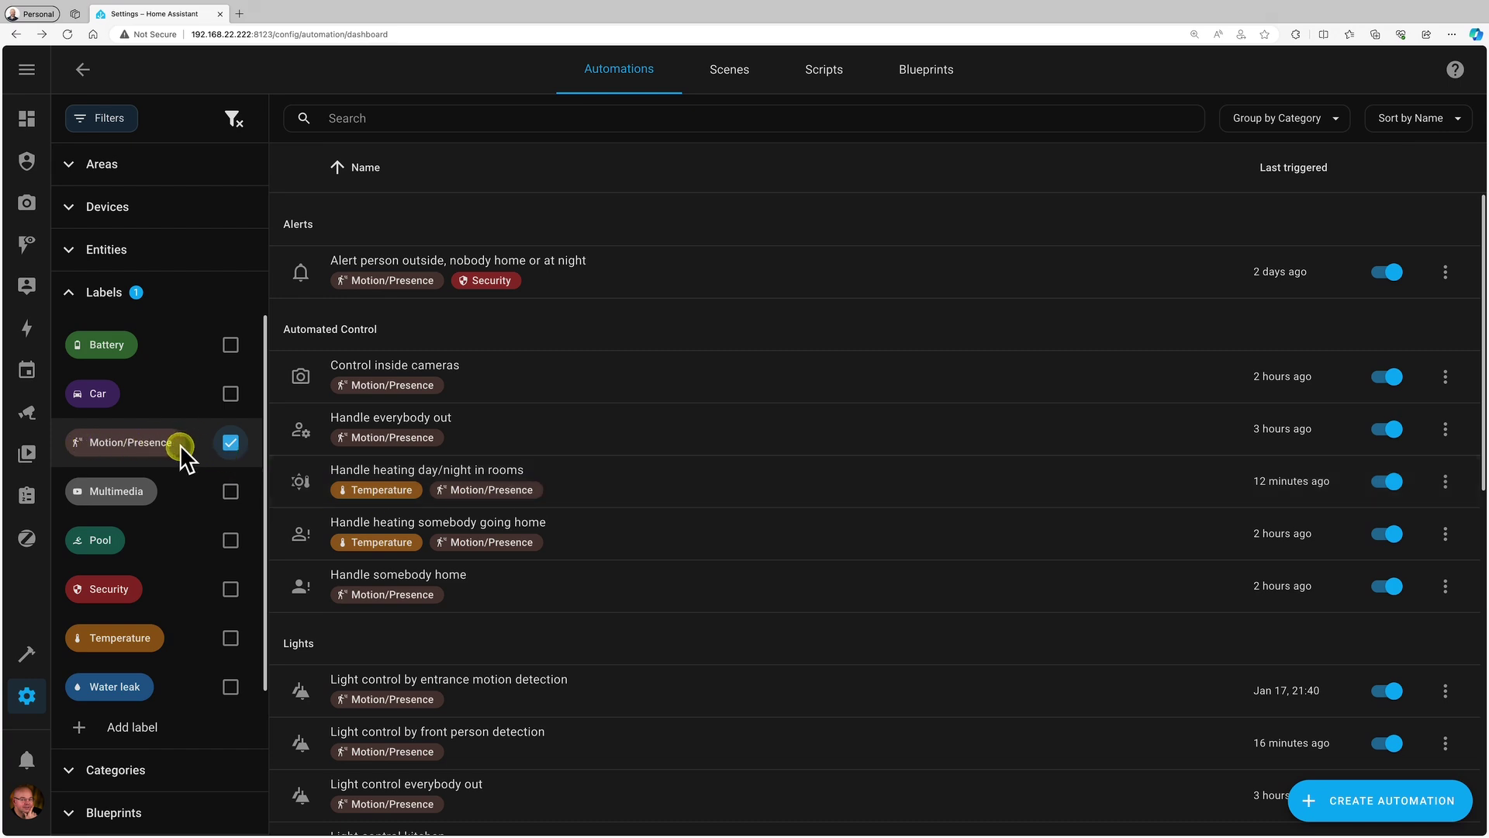
click(233, 445)
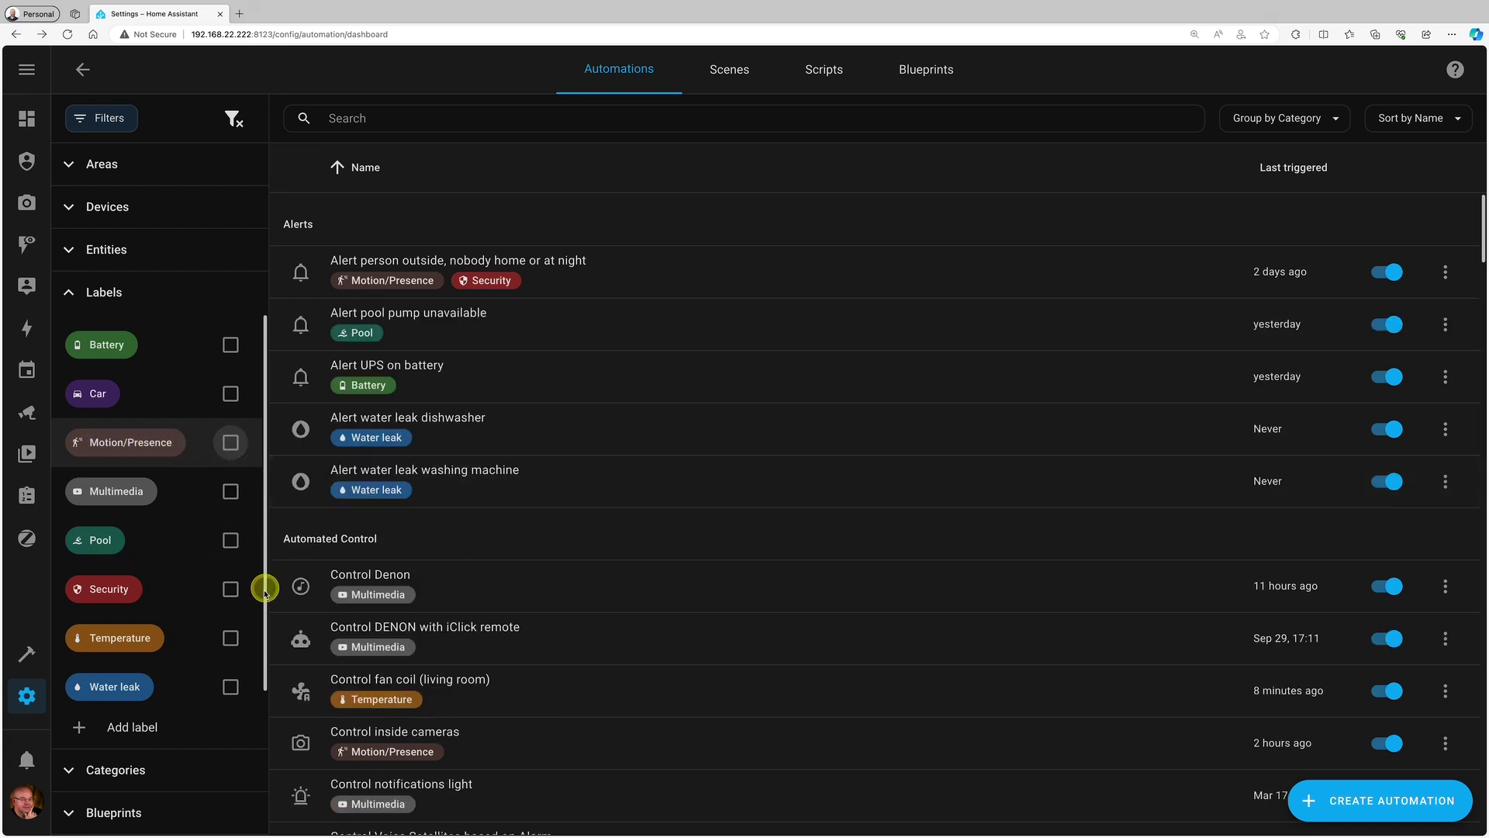
click(230, 638)
click(231, 589)
click(230, 638)
click(230, 588)
click(239, 684)
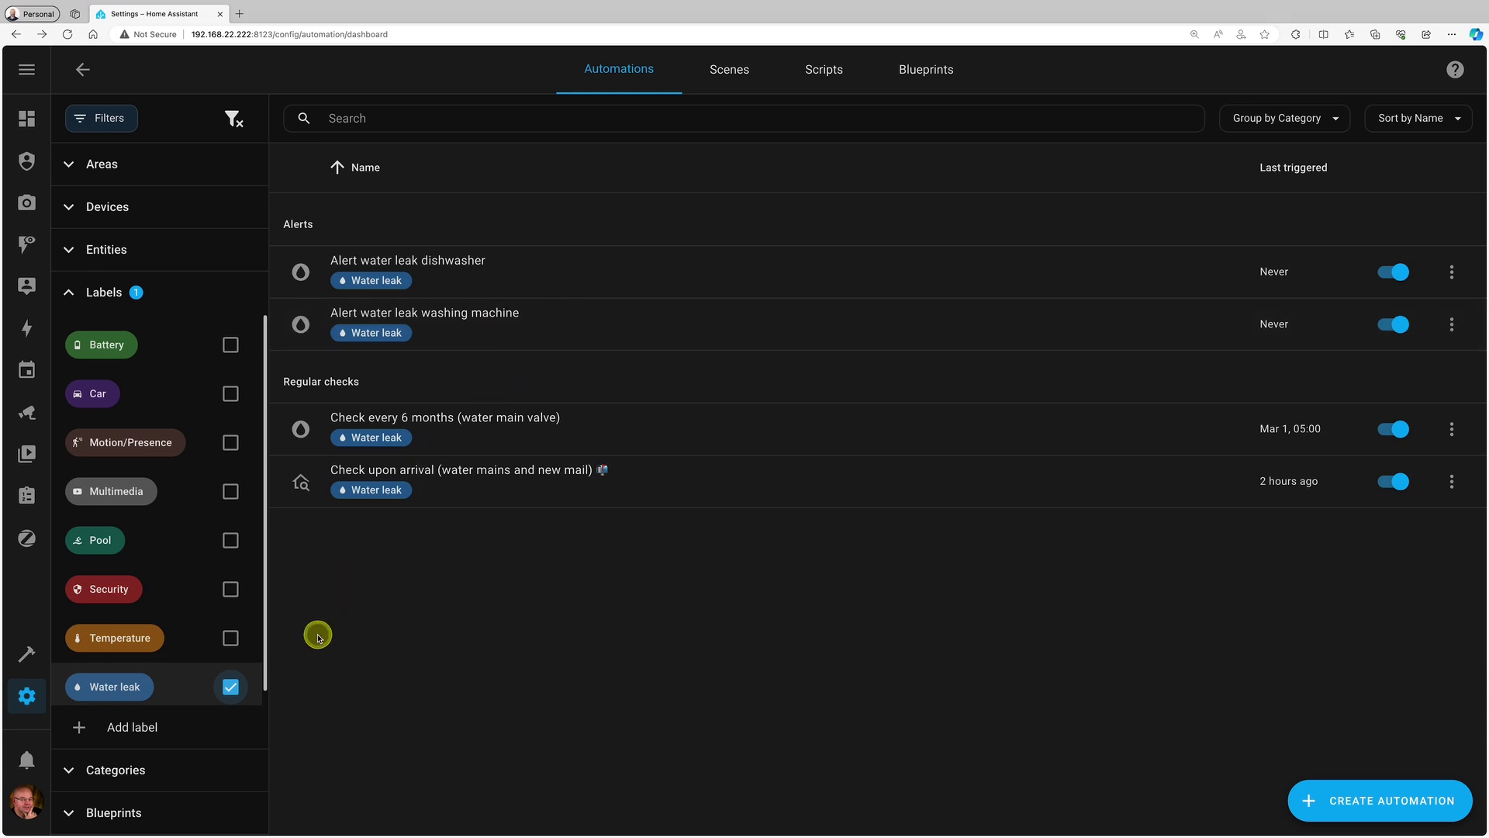
- Clear the Water leak filter and filter the scripts list by the Battery label
click(235, 689)
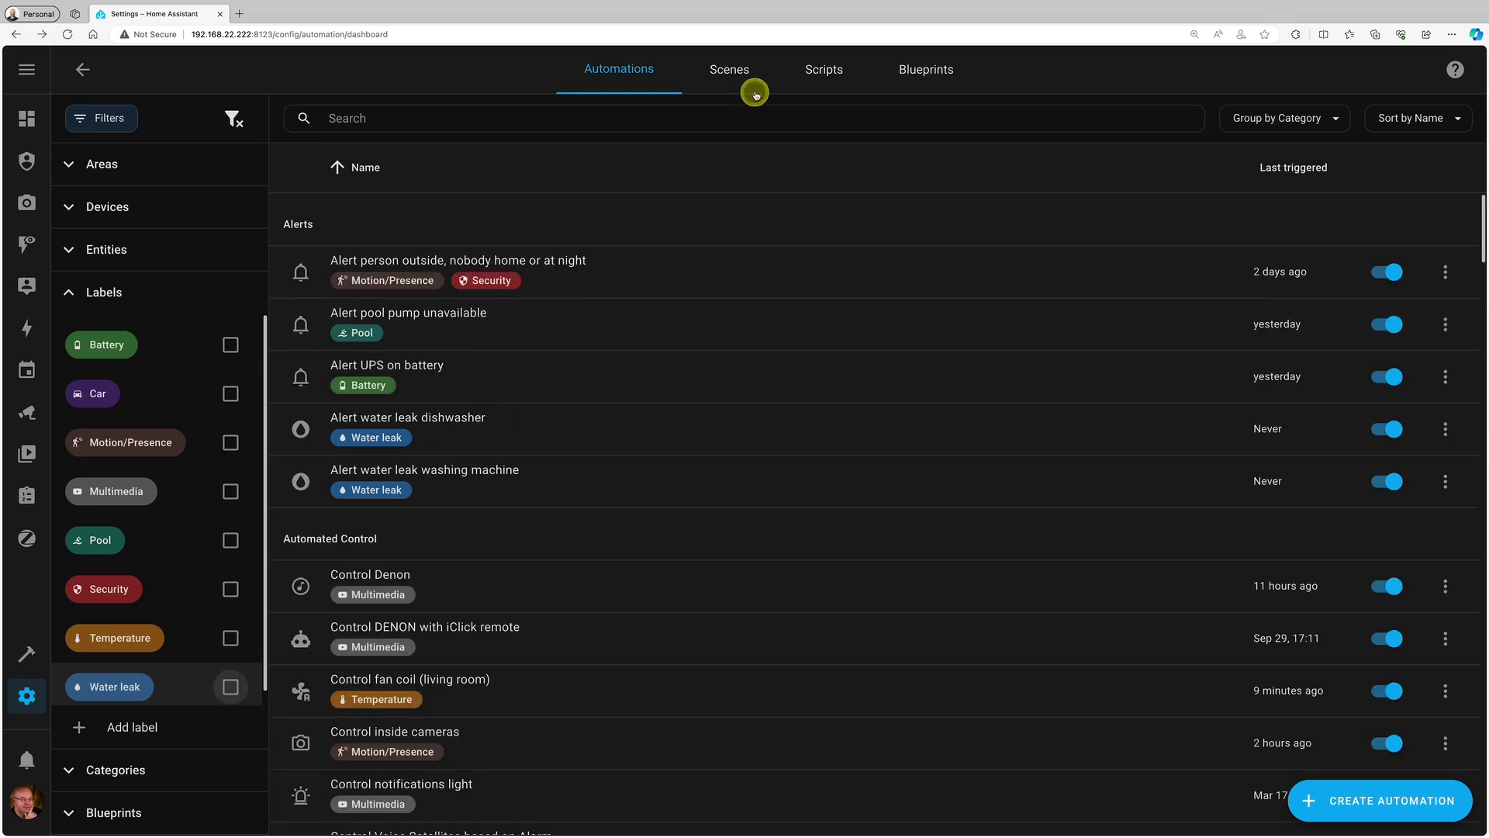
click(774, 71)
click(821, 68)
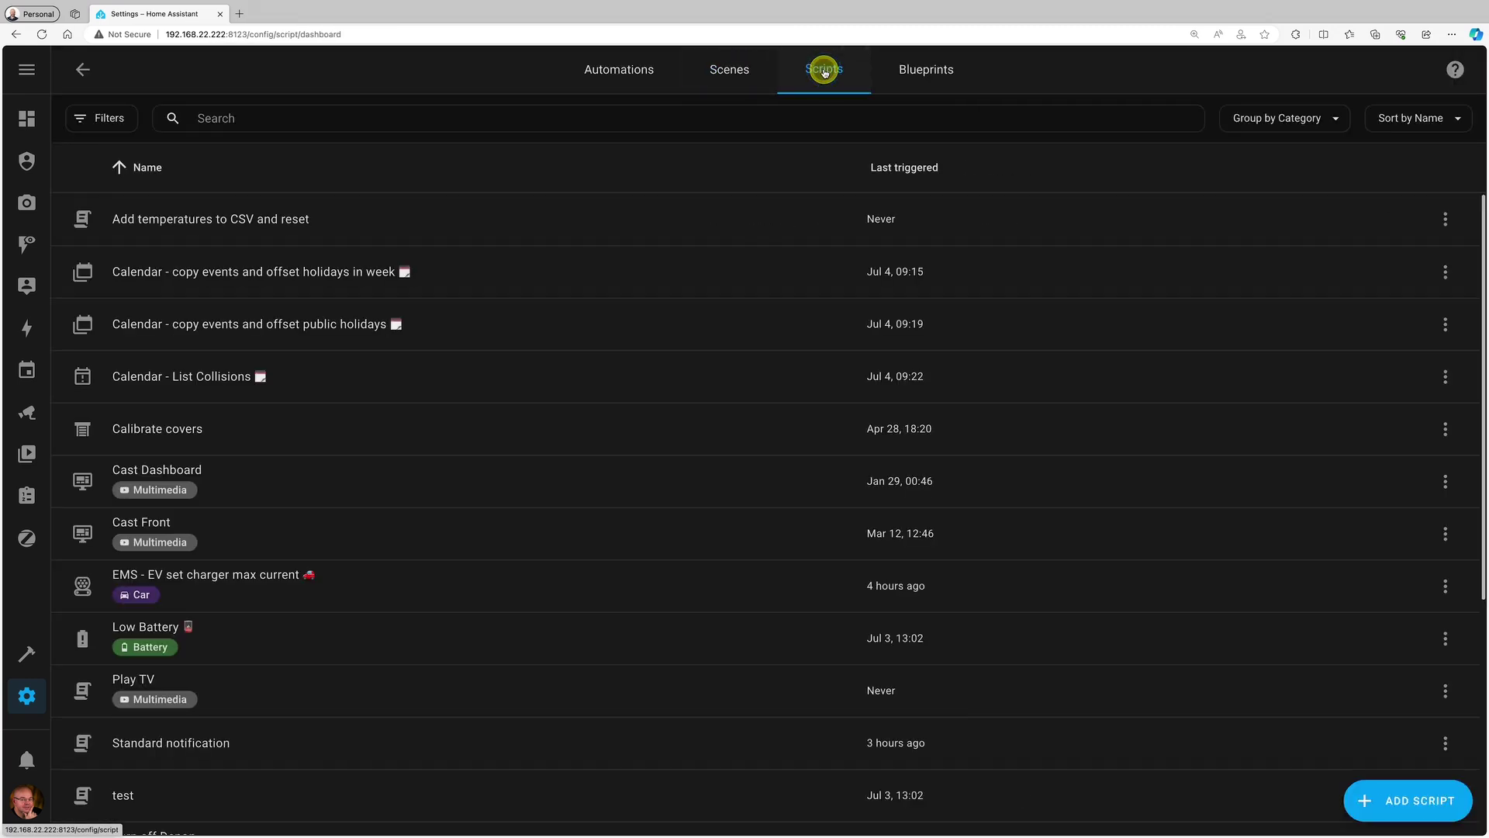
click(106, 118)
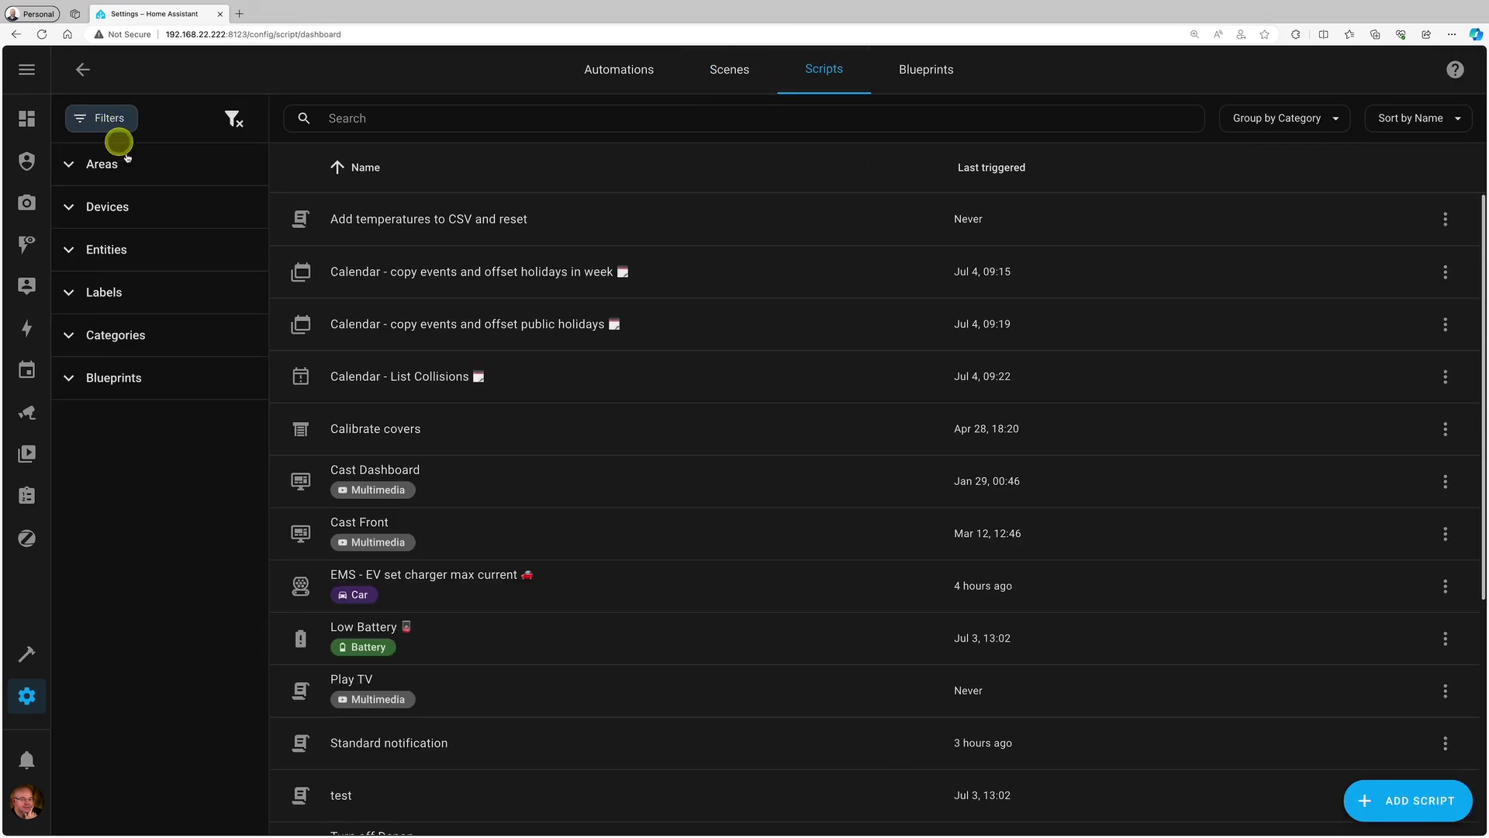
click(107, 298)
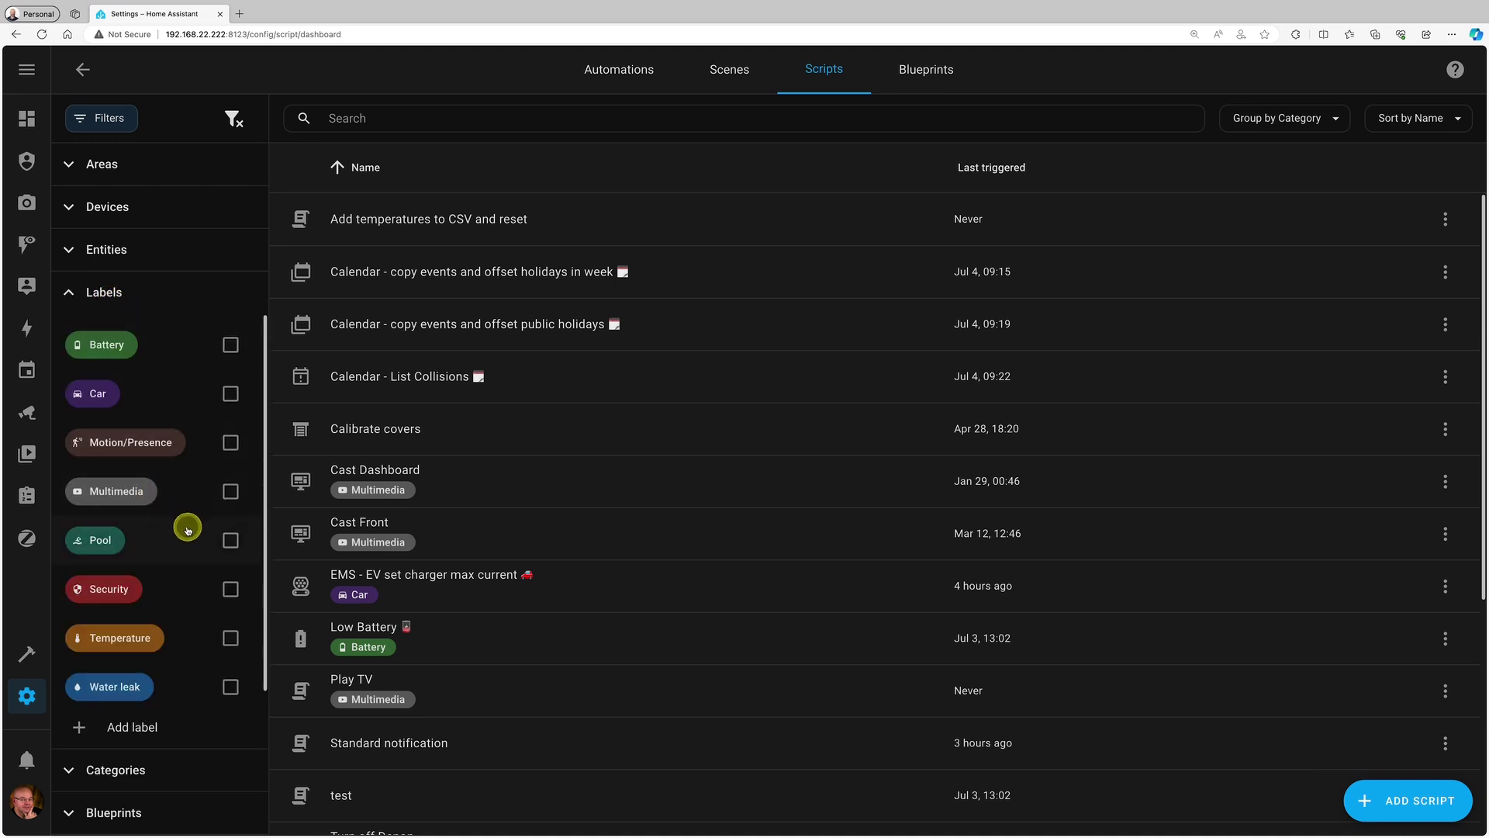
click(236, 346)
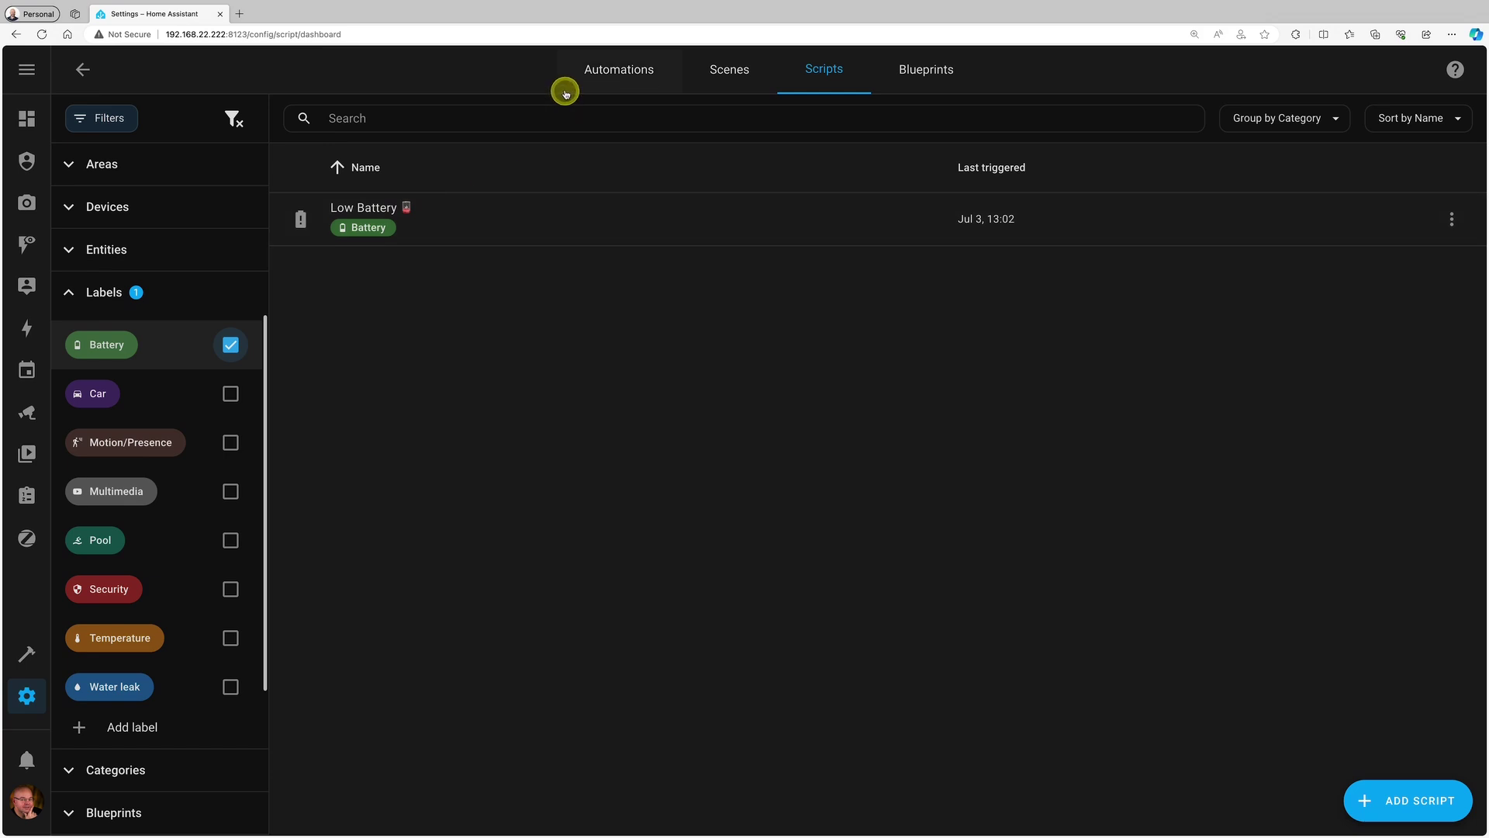
- Show the automations list with its Battery label filter open
click(618, 68)
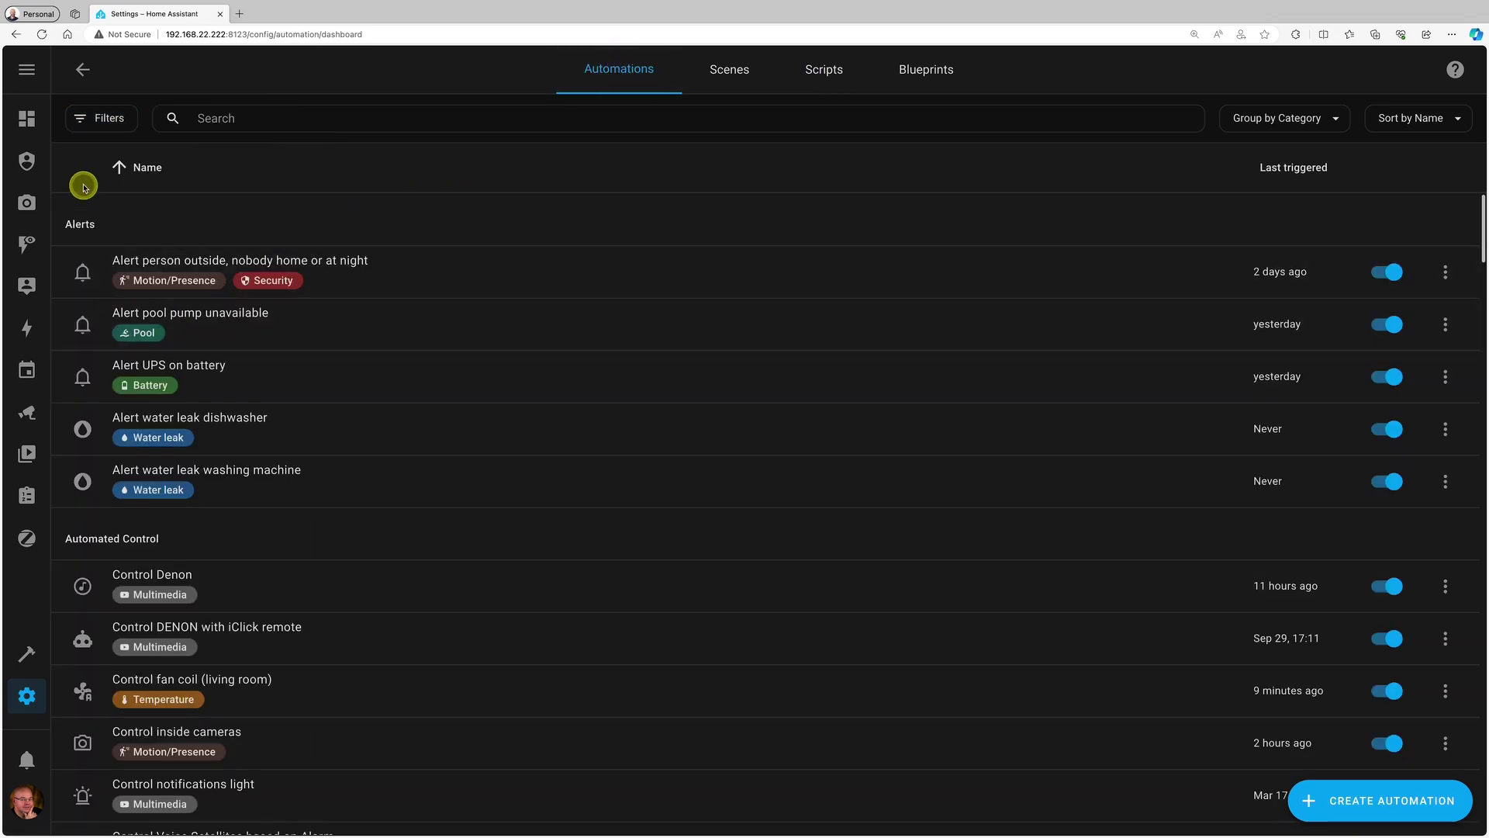
click(99, 118)
click(99, 287)
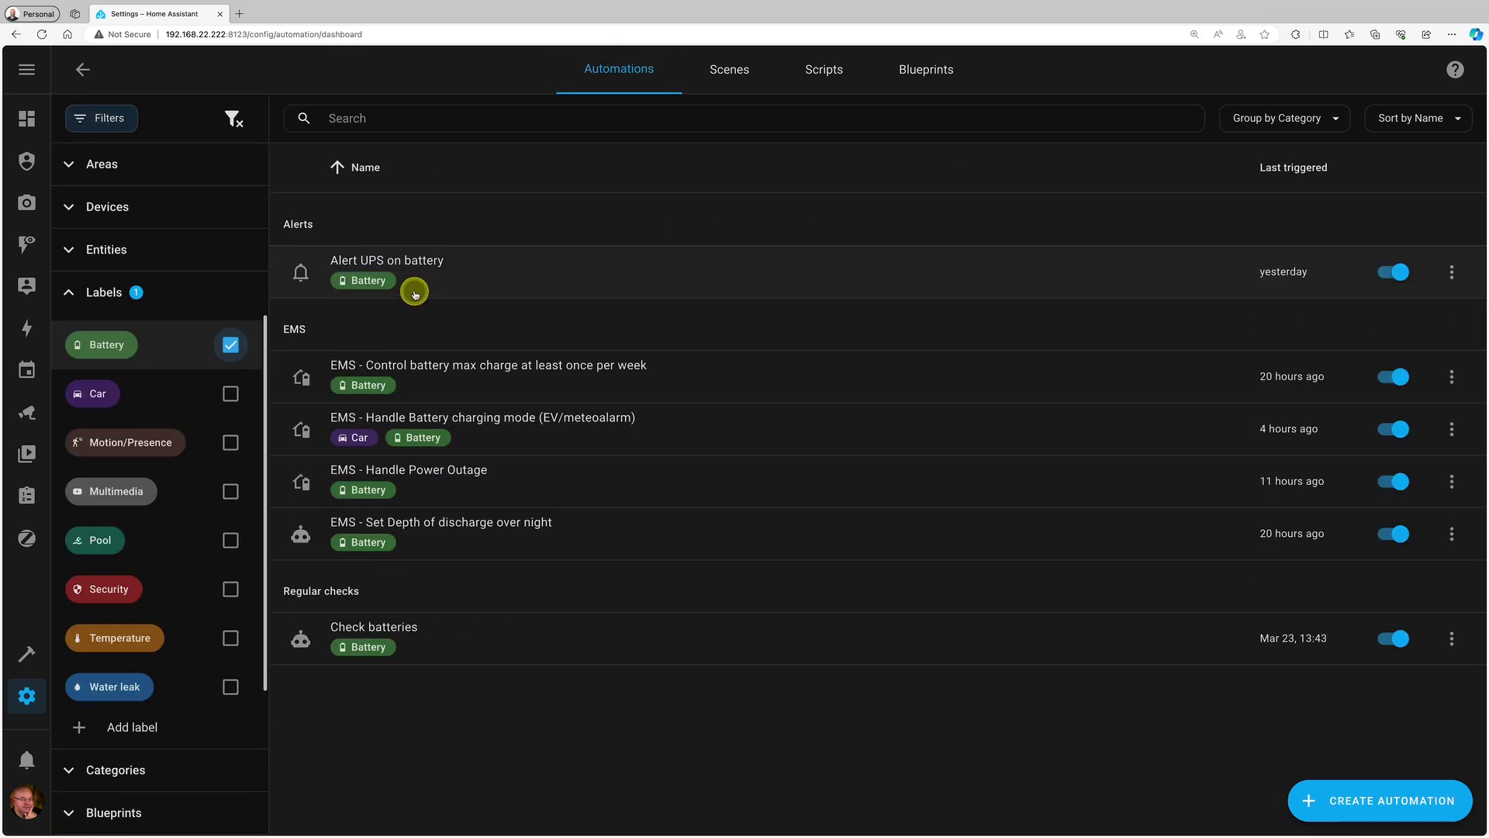
- Filter the Entities table by the Car label, listing nine entities including EV zasuvka
click(69, 292)
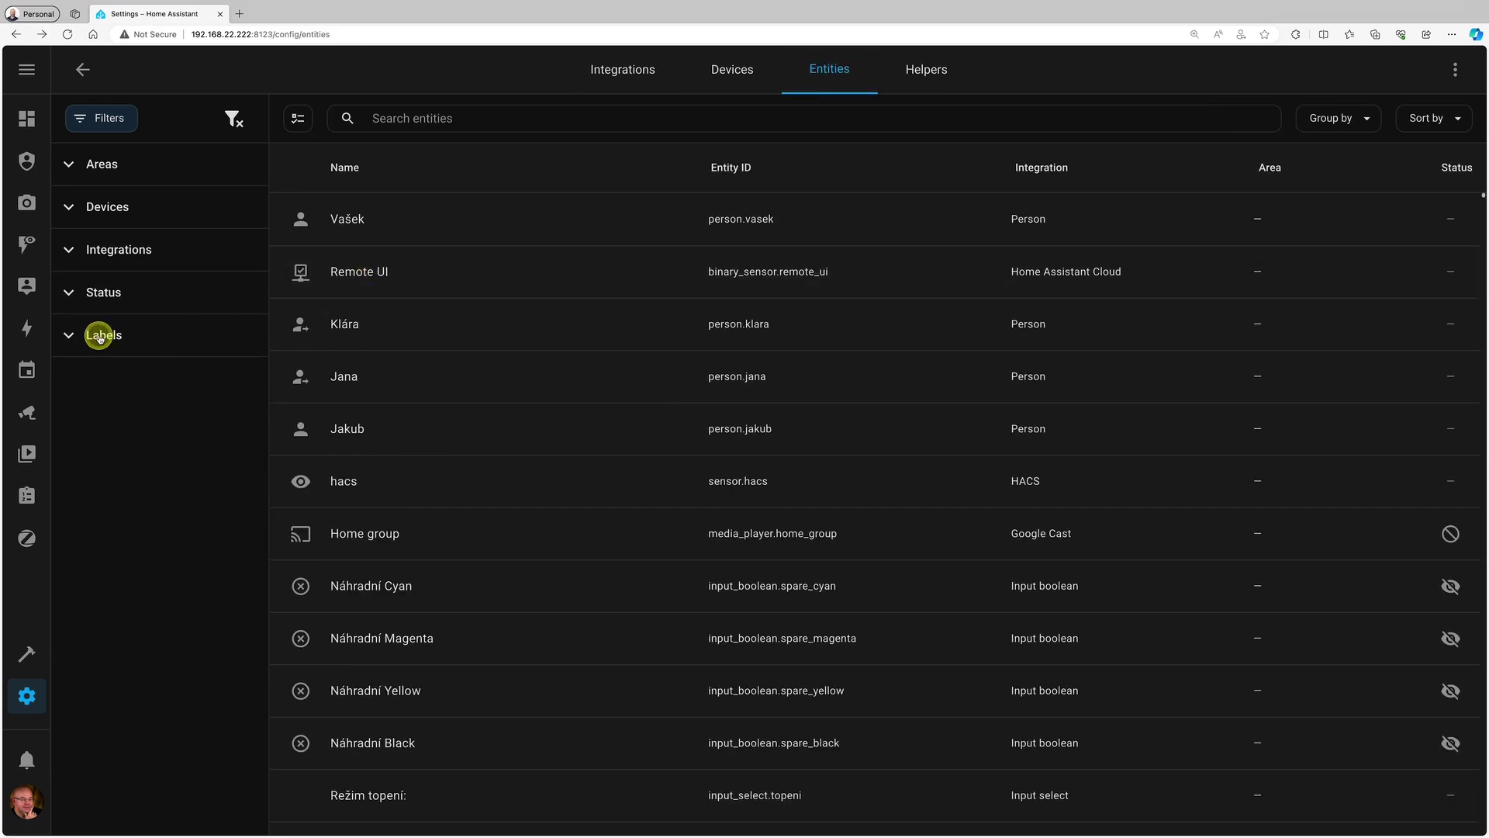
click(101, 336)
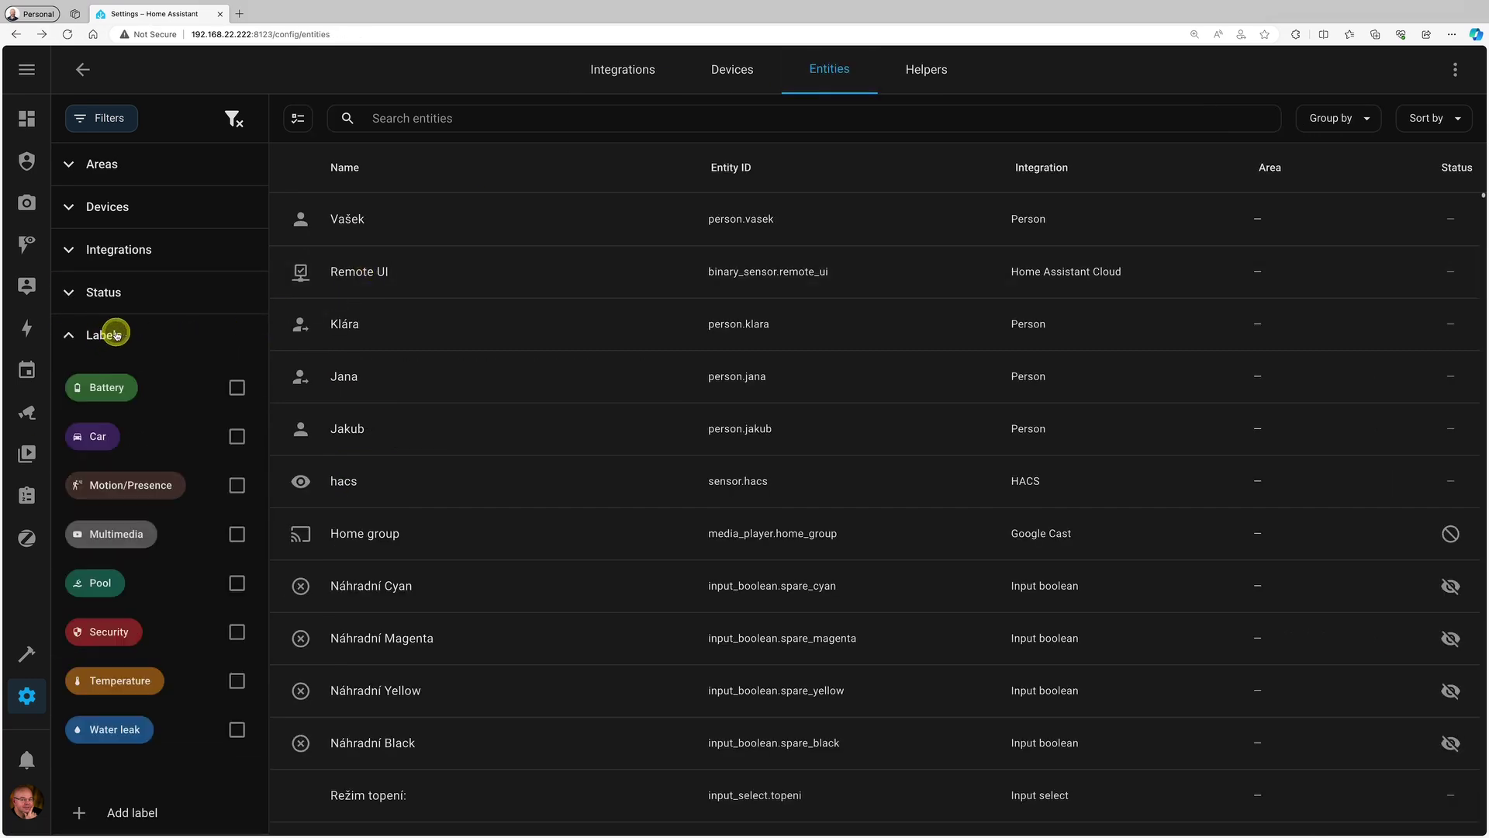
click(238, 438)
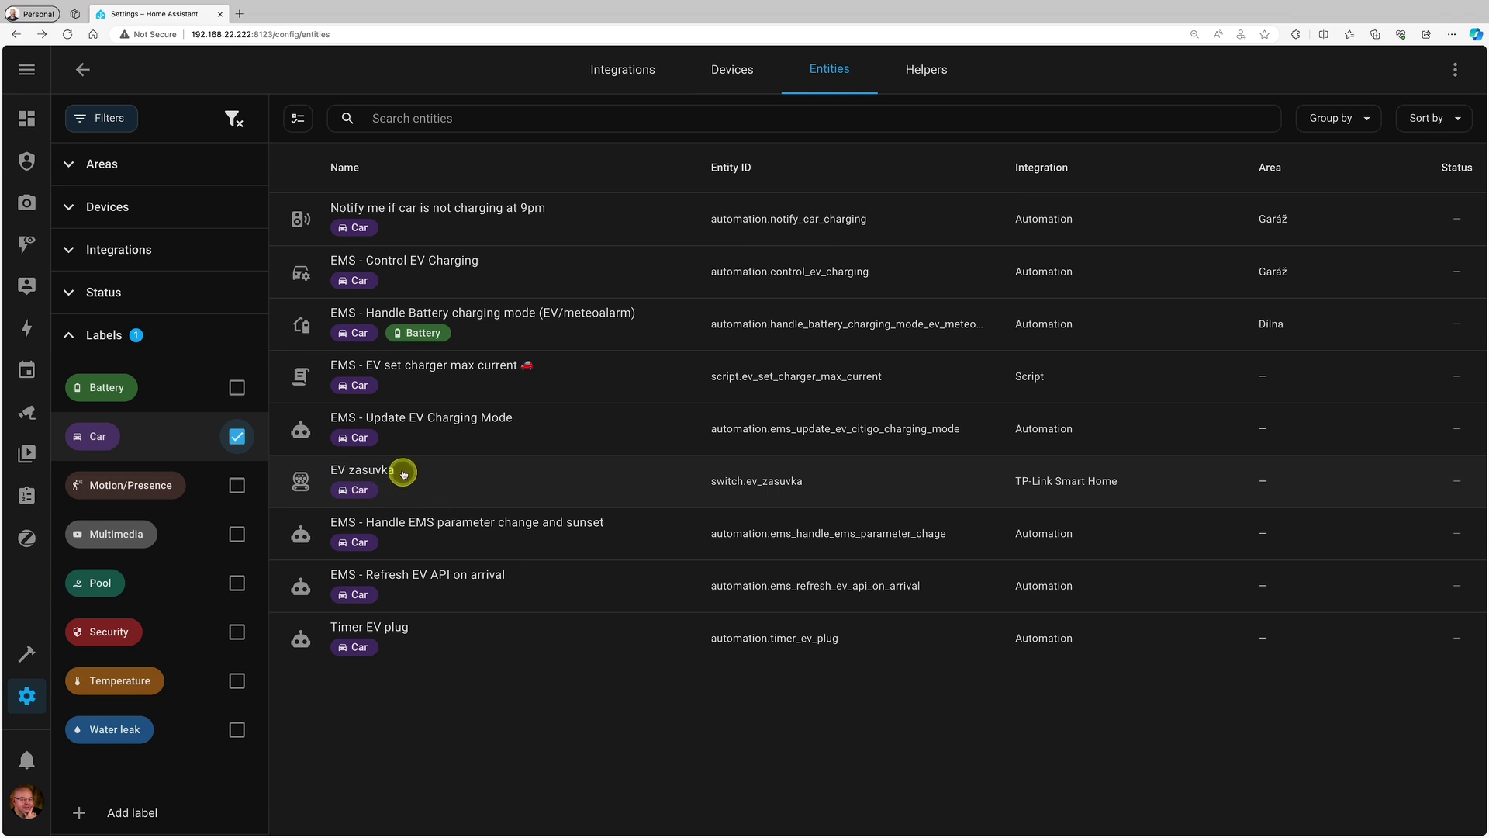
- Choose the Switch: Turn on service in the Developer tools Services page
click(28, 653)
click(282, 116)
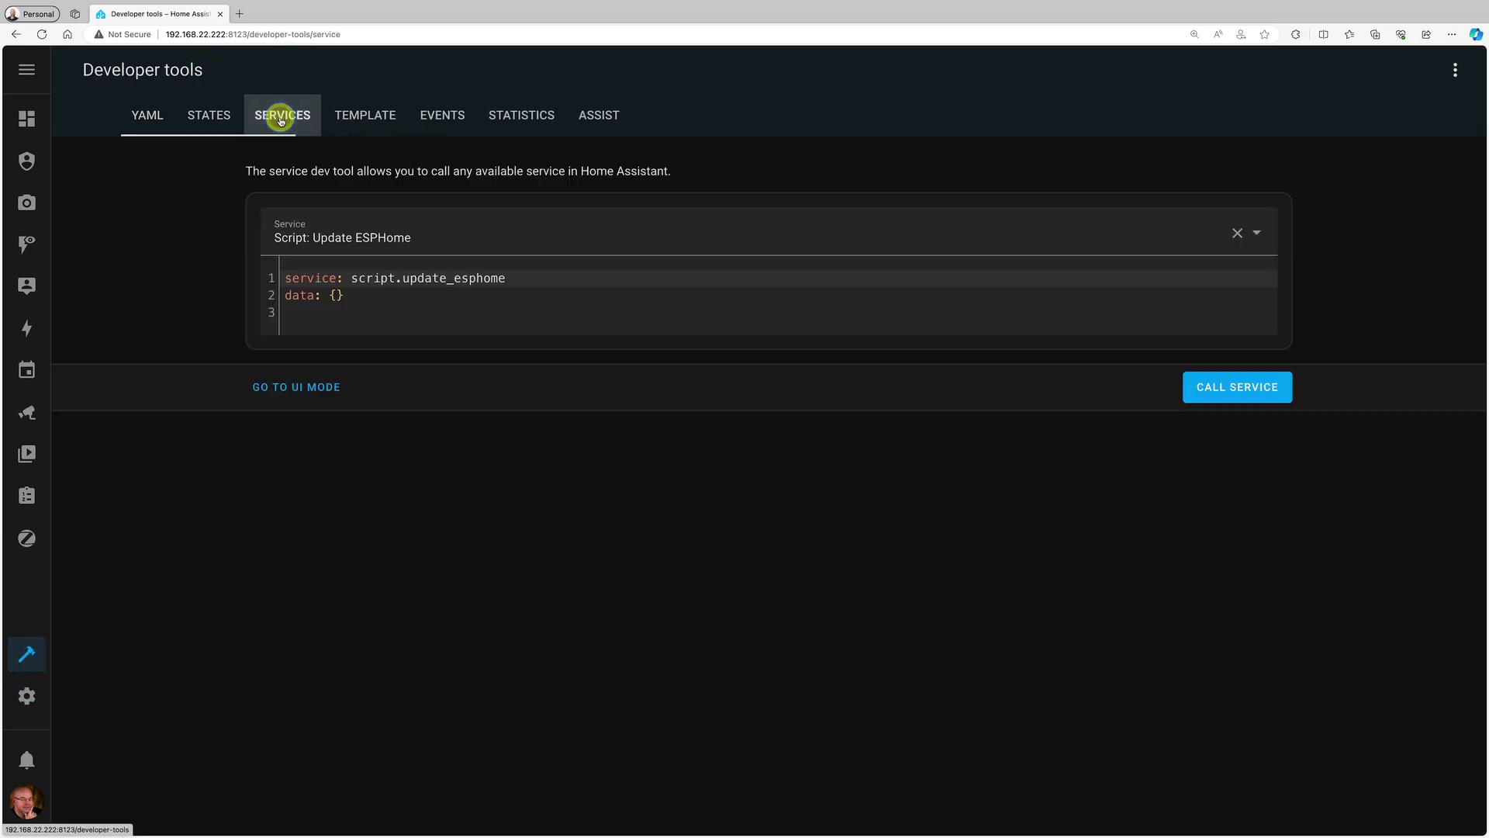
click(438, 234)
text(switch.)
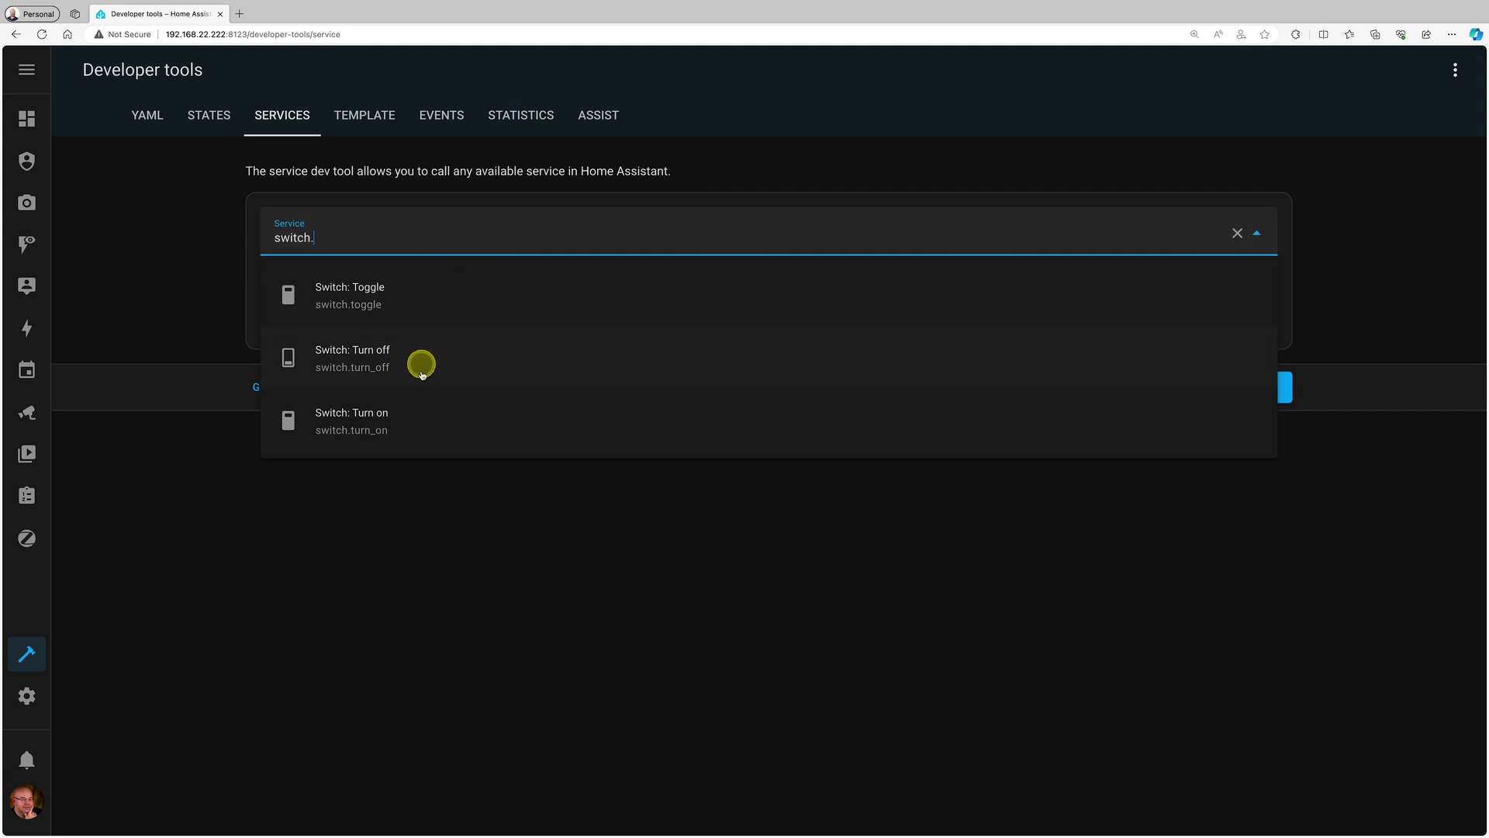
click(413, 420)
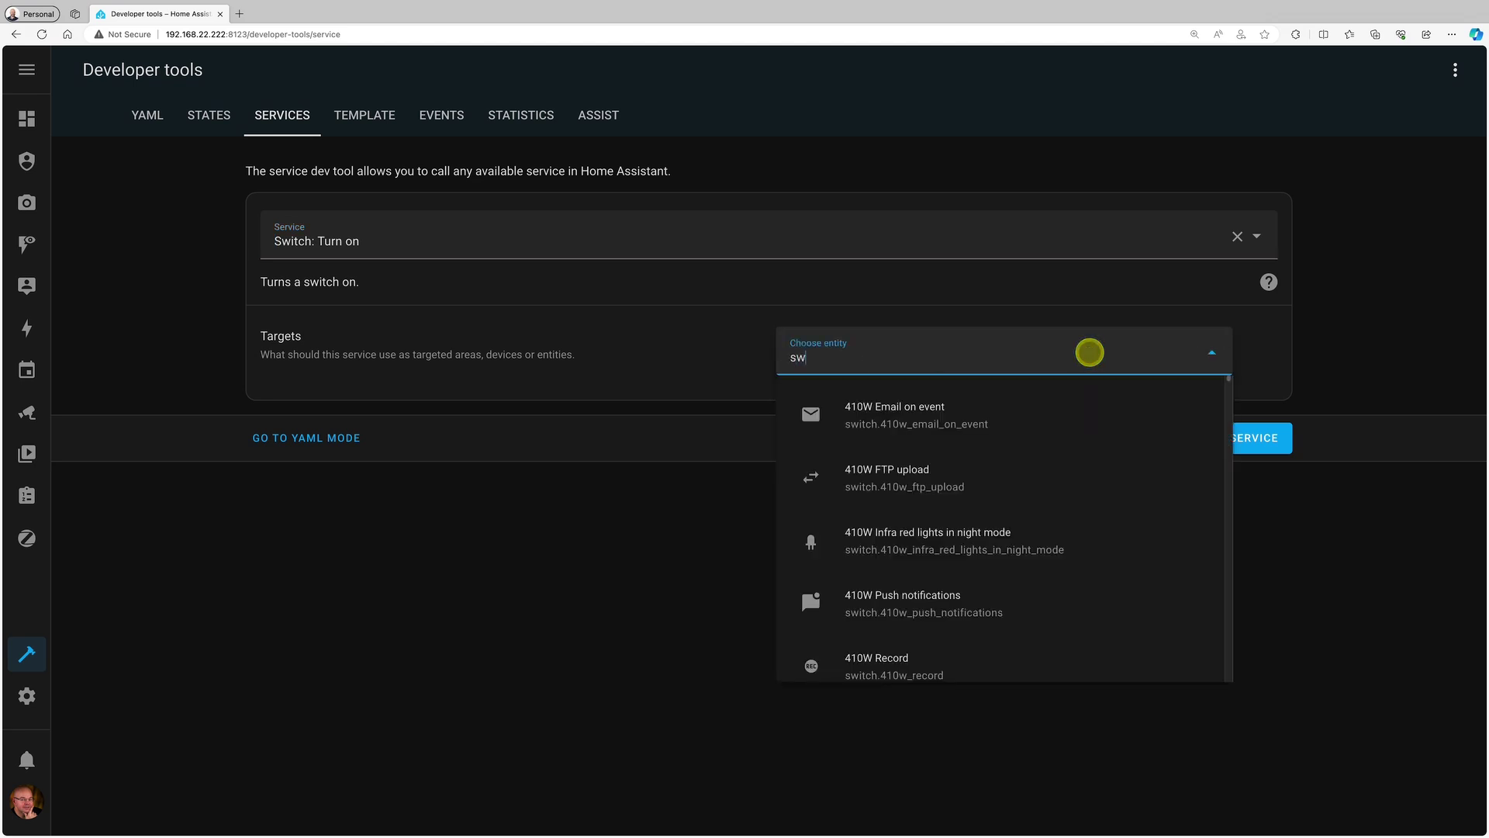
- Try the entity, device and floor-grouped area target pickers, then bring up the label choices
text(h,)
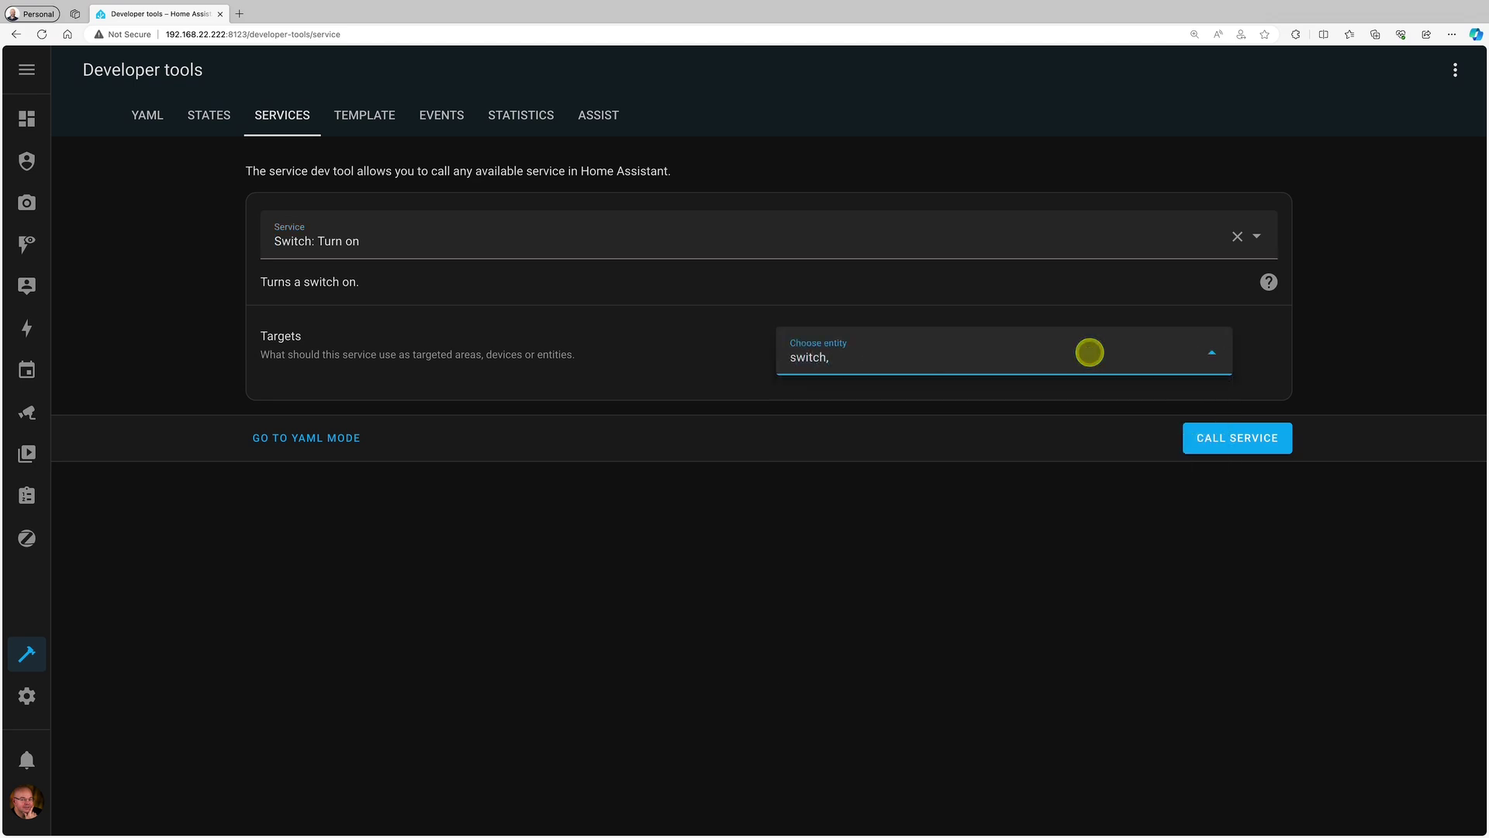
key(BackSpace)
text(.ev)
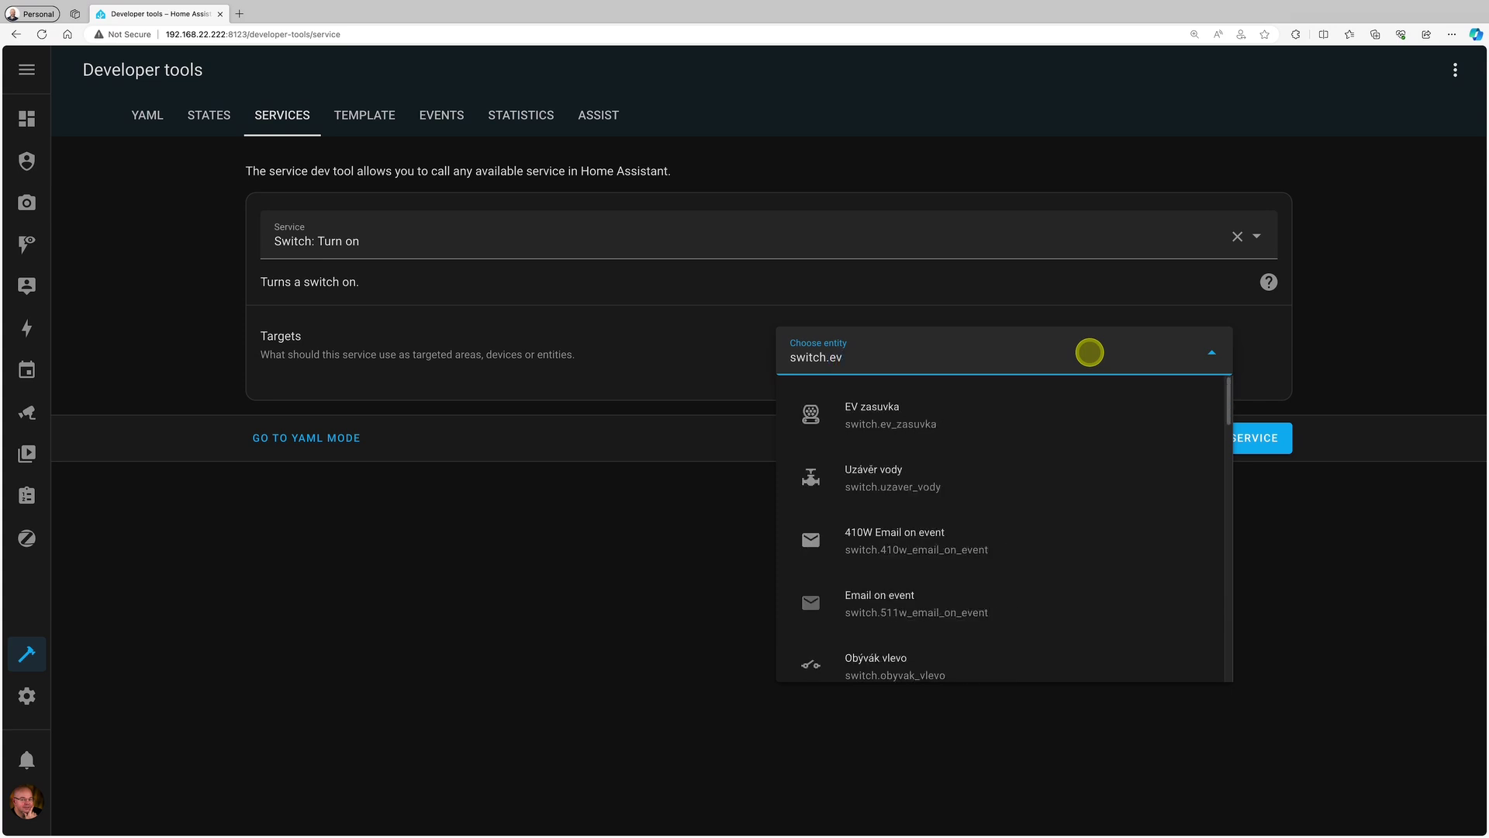
key(ctrl+a)
key(BackSpace)
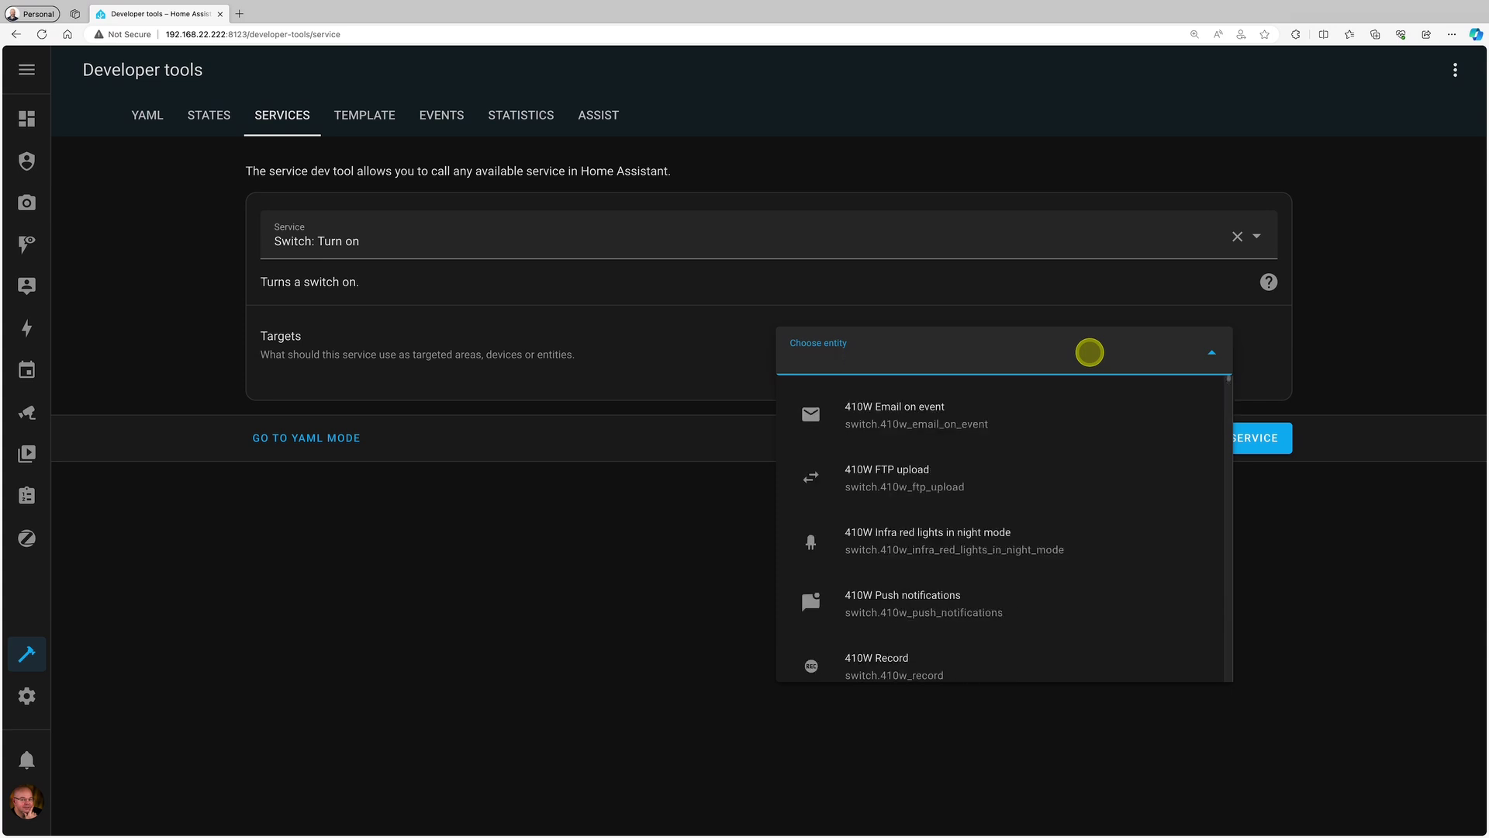
key(Escape)
click(970, 349)
key(Escape)
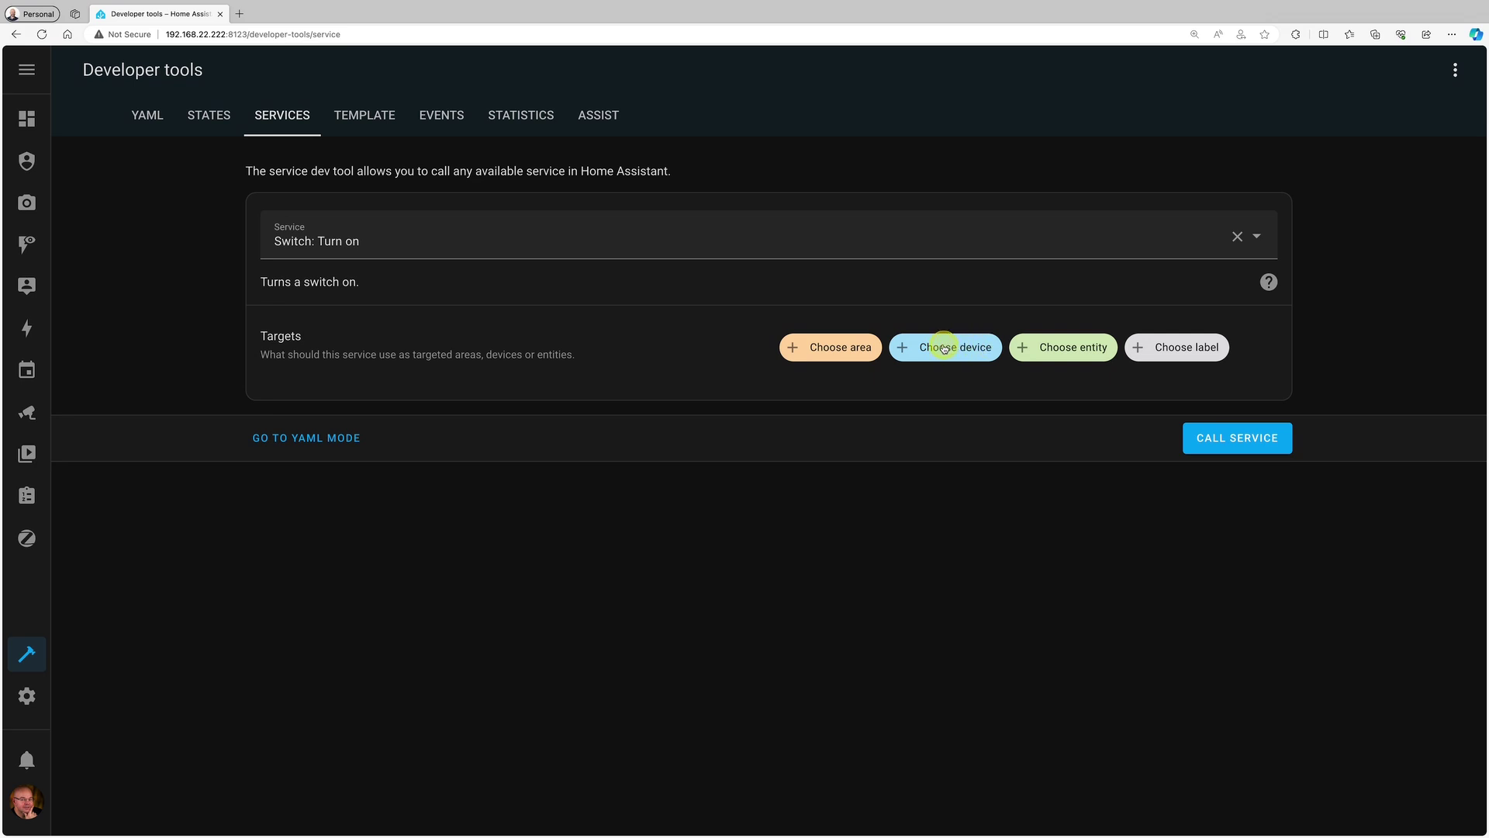
click(834, 351)
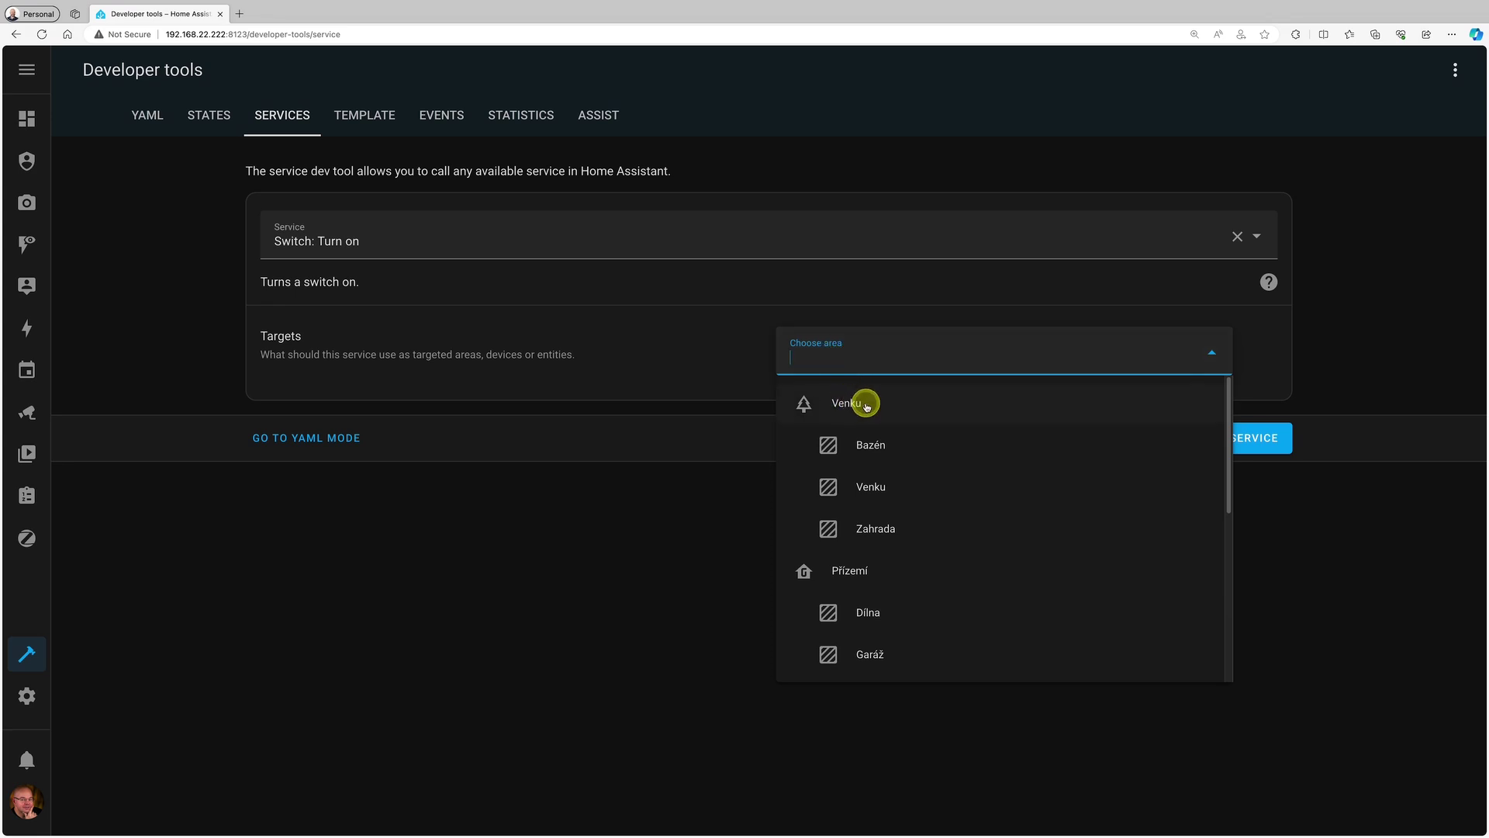
click(709, 346)
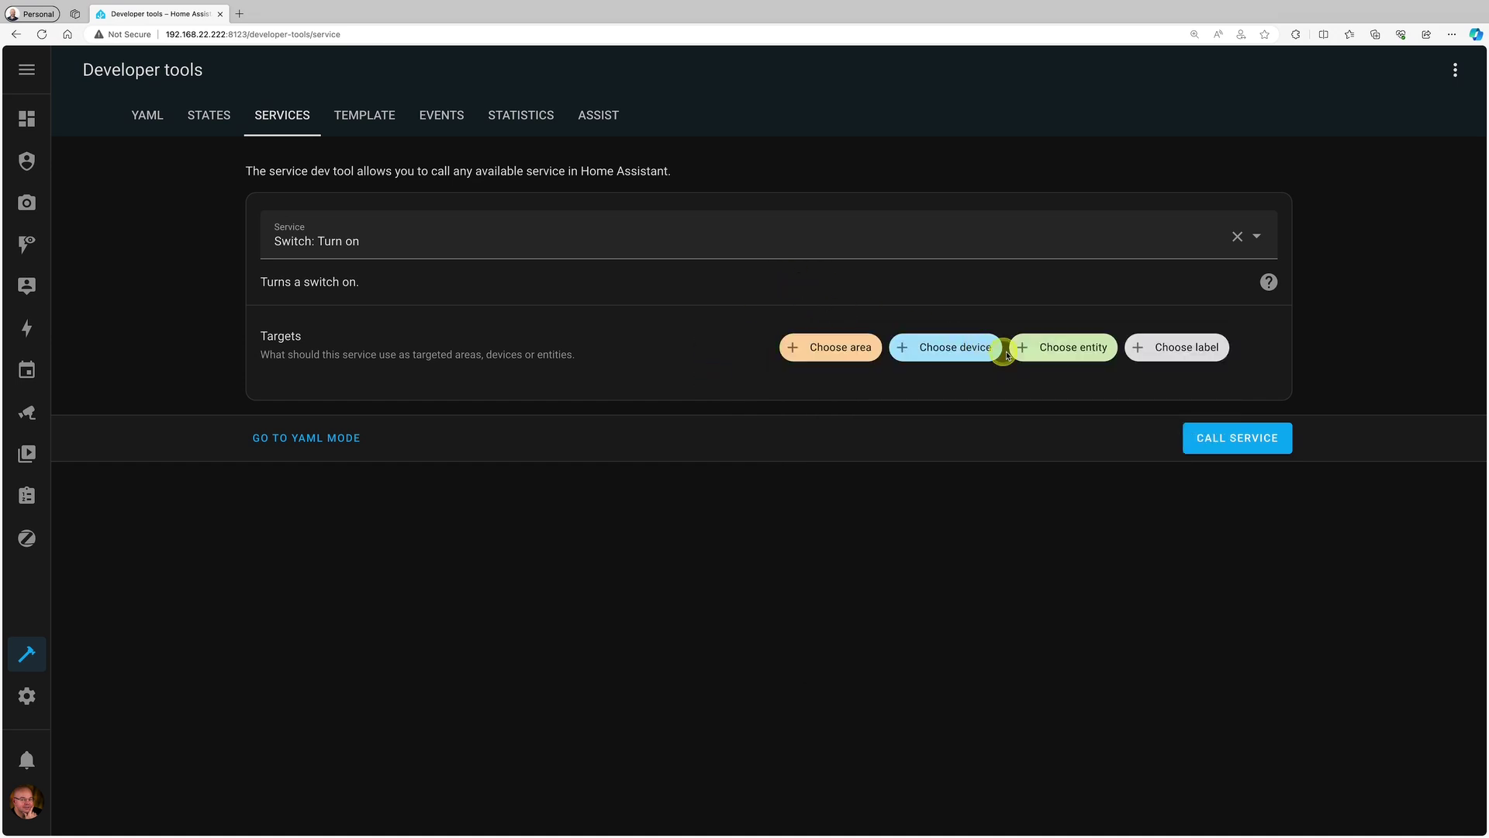
click(1193, 351)
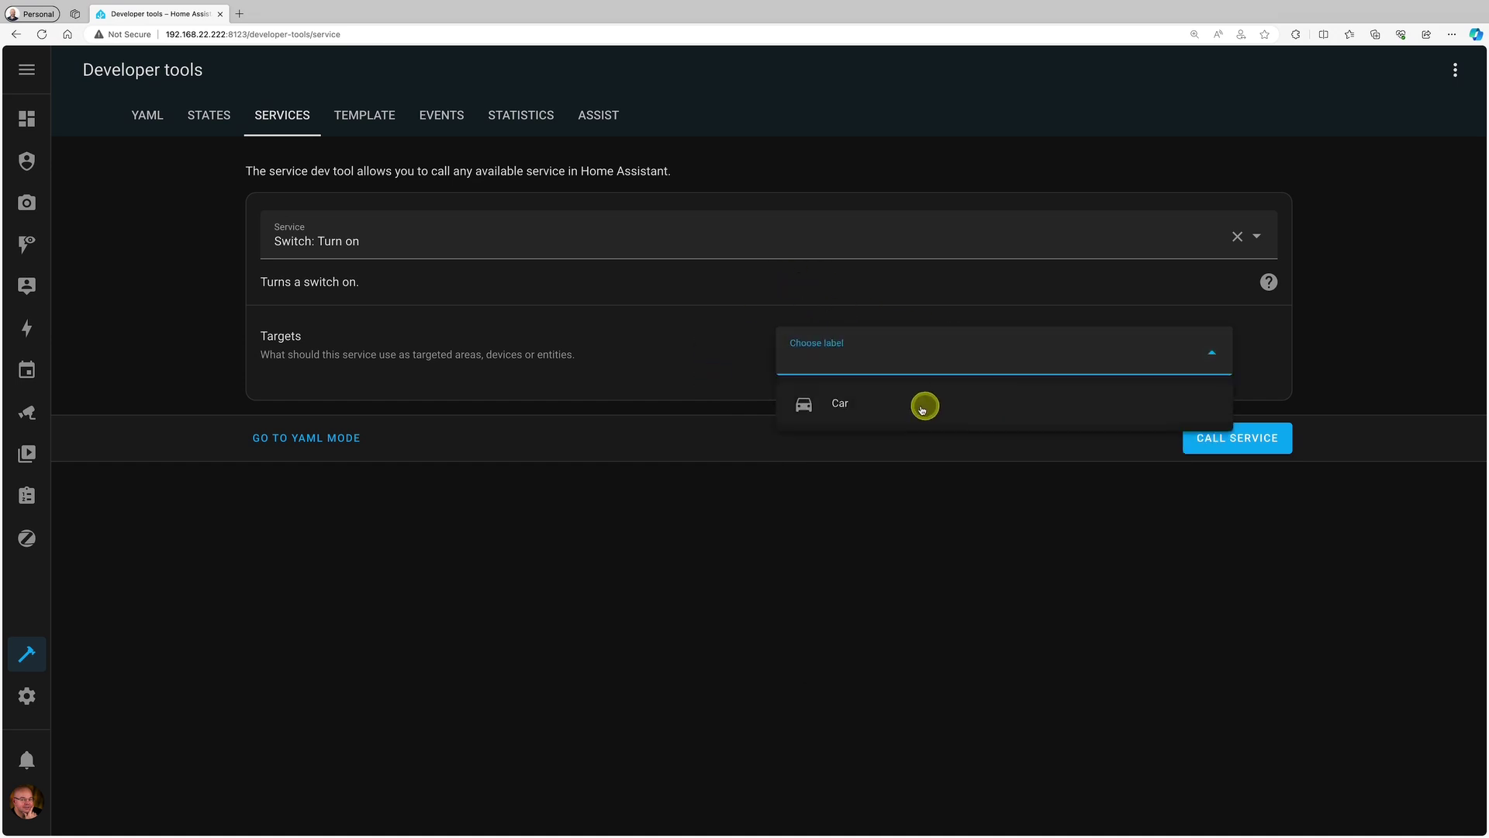
- Add the Car label as the Switch: Turn on service target
click(841, 405)
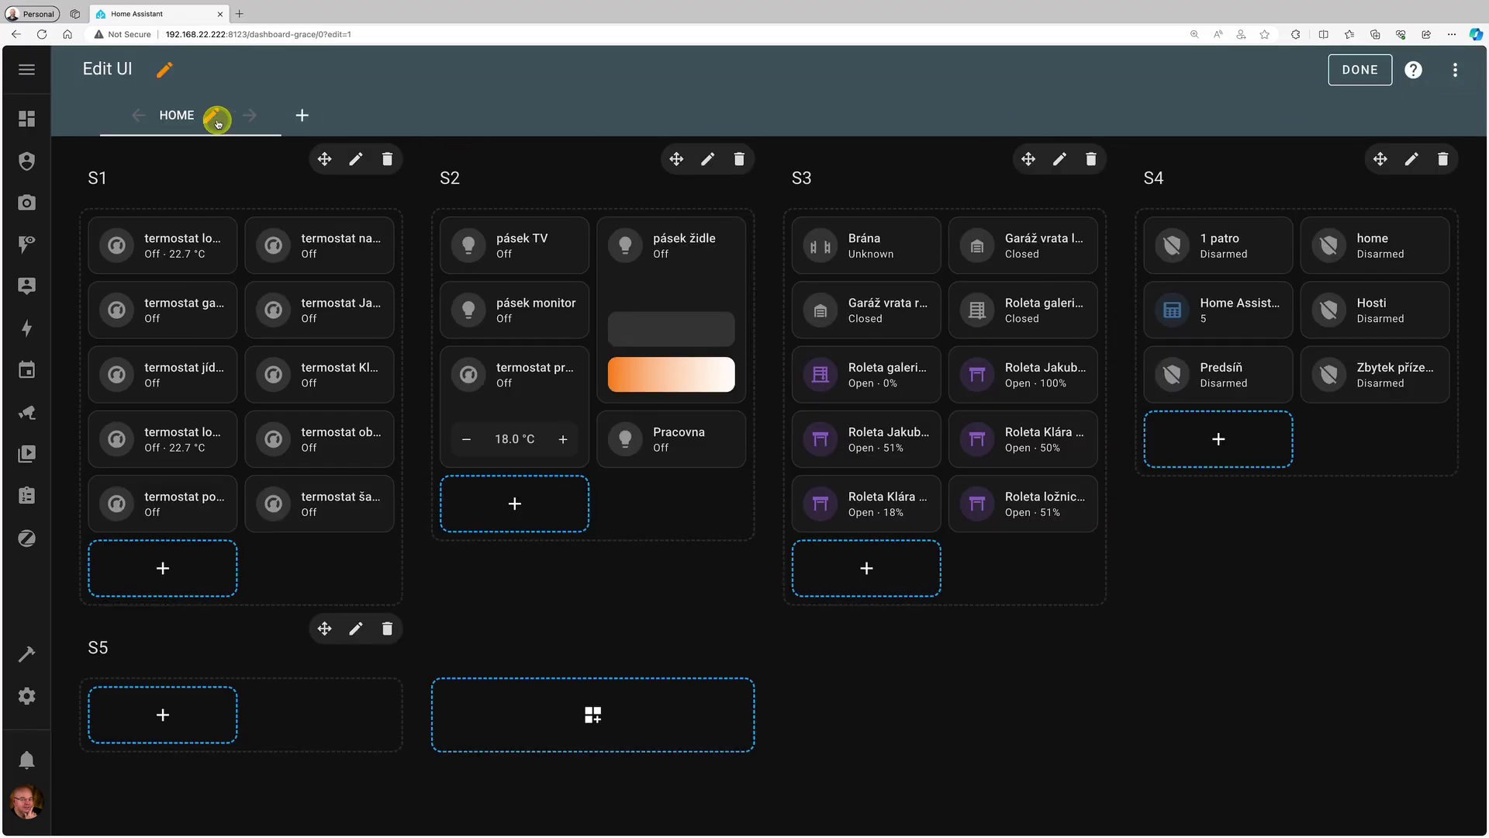
- Raise the Home view's maximum columns to 5 and save the view settings
click(211, 114)
drag(739, 580, 857, 581)
click(955, 814)
key(ctrl+minus)
key(ctrl+minus)
key(ctrl+minus)
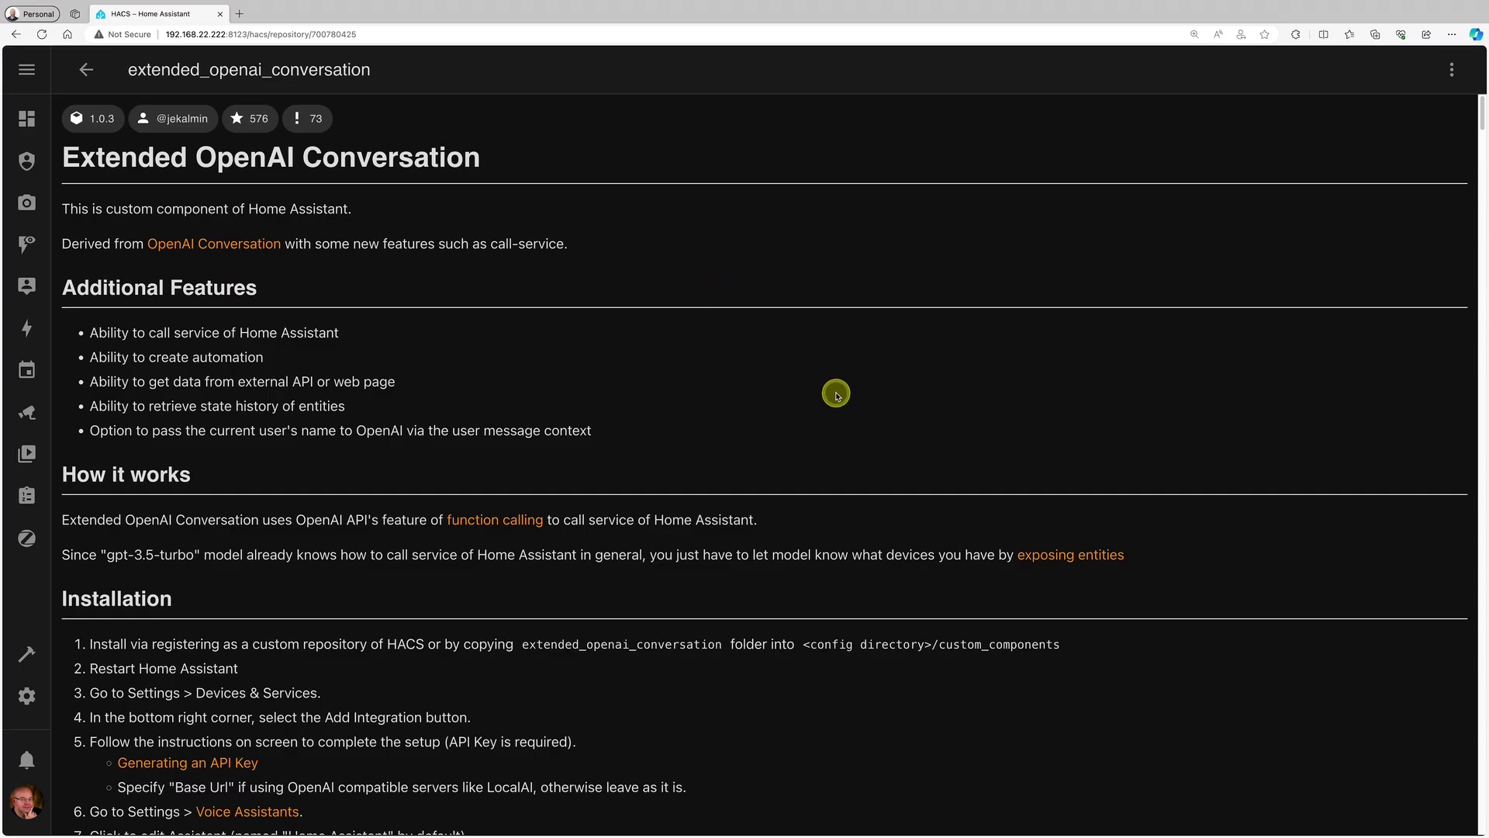
- Scroll through the Extended OpenAI Conversation README and leave the repository page
scroll(836, 396, down, 10)
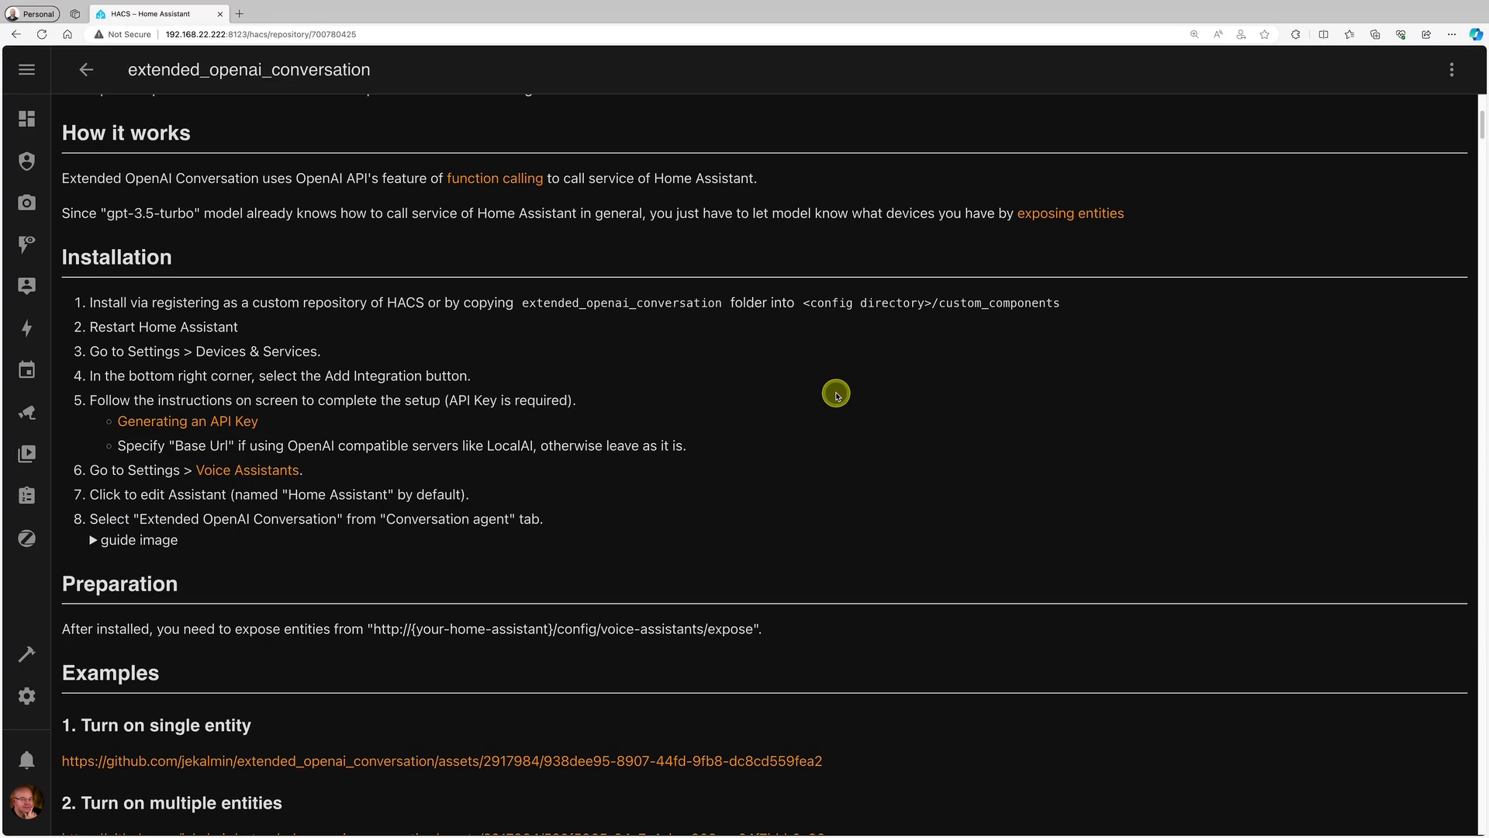
scroll(836, 396, down, 12)
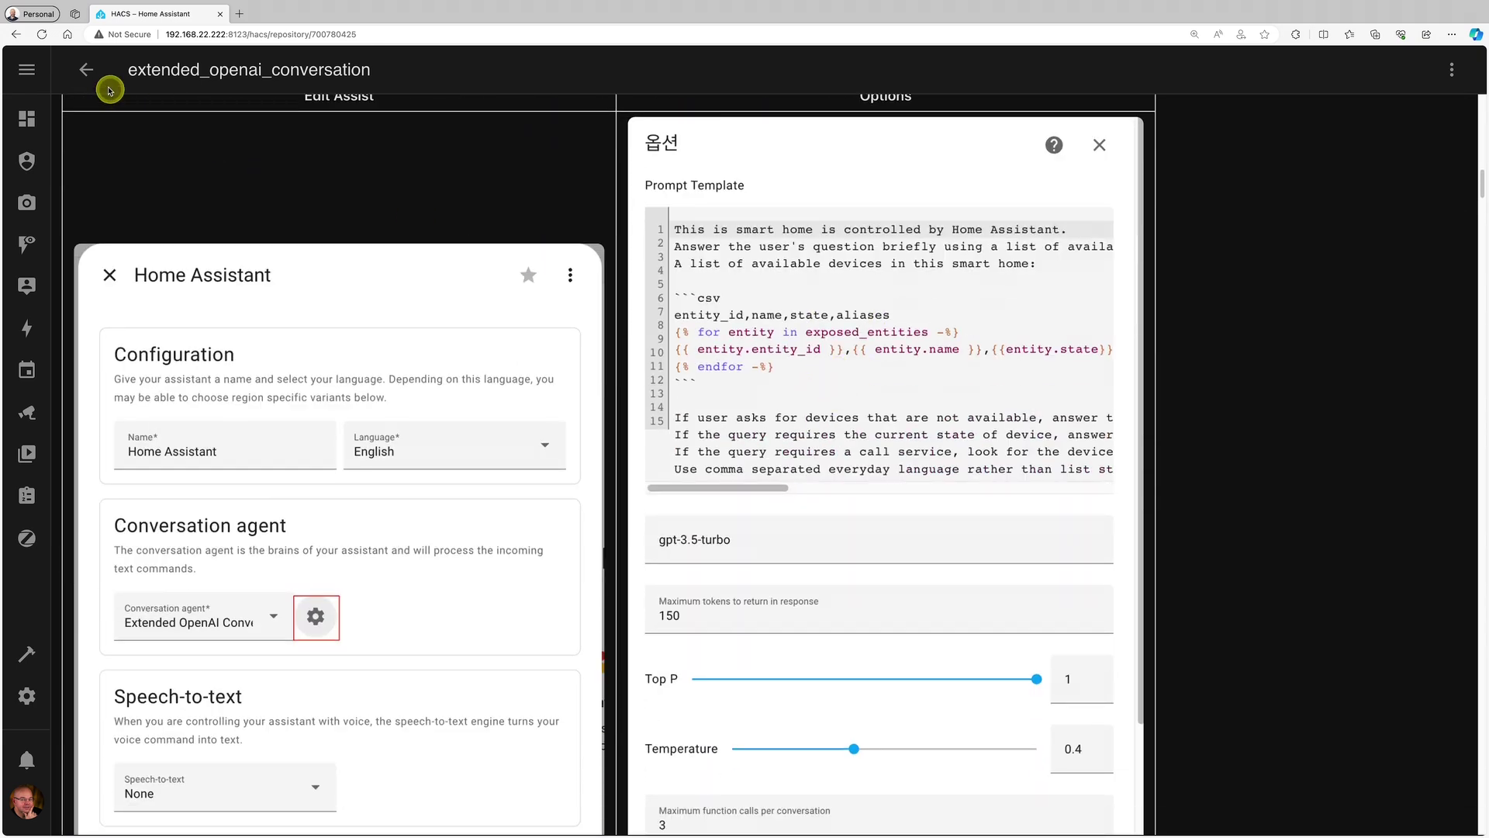
click(24, 118)
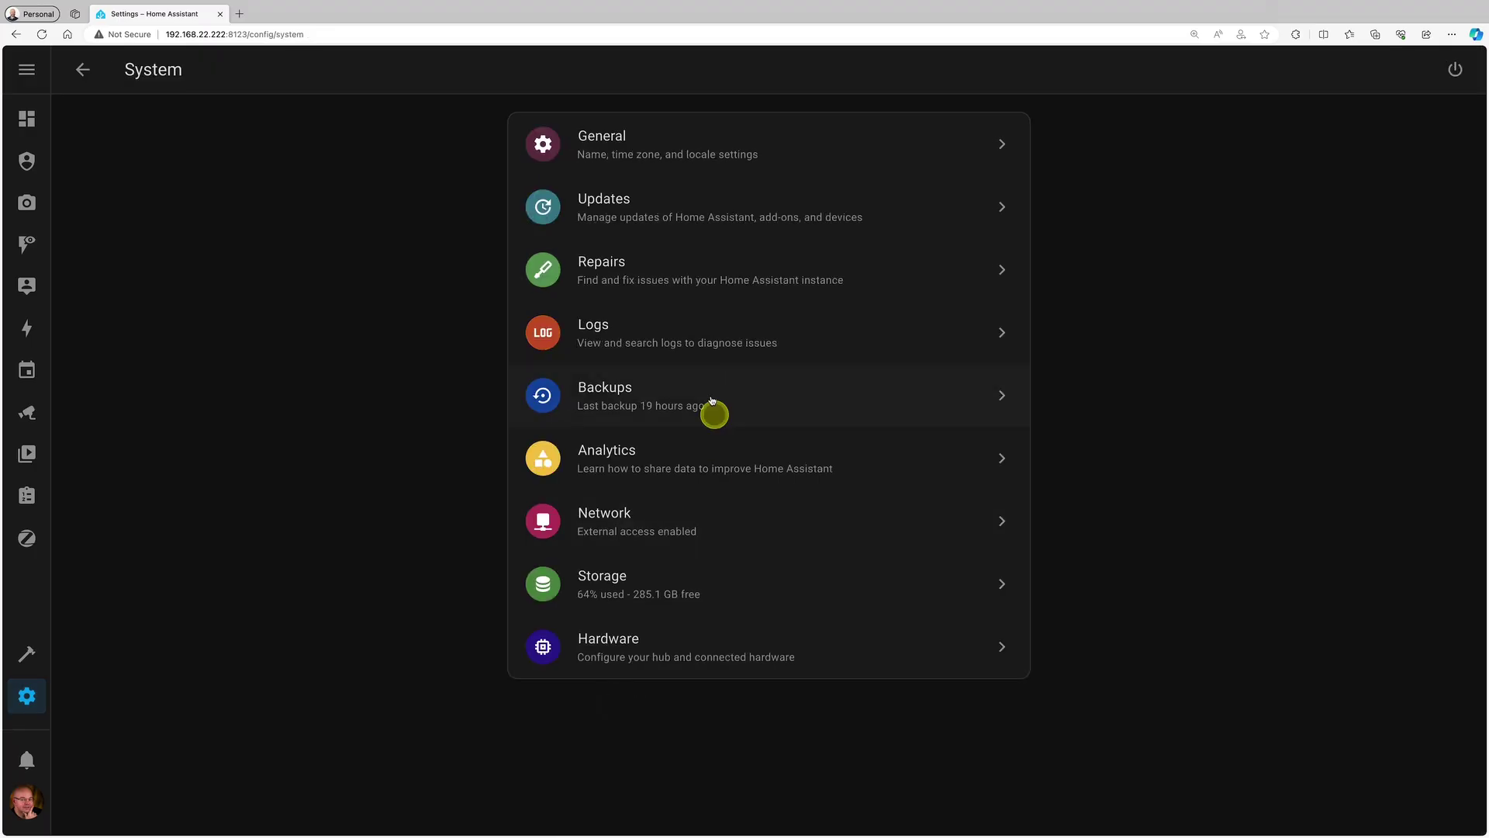
- Show the Repairs Integration startup time list, led by DLNA Digital Media Server at 17.36 s
click(682, 266)
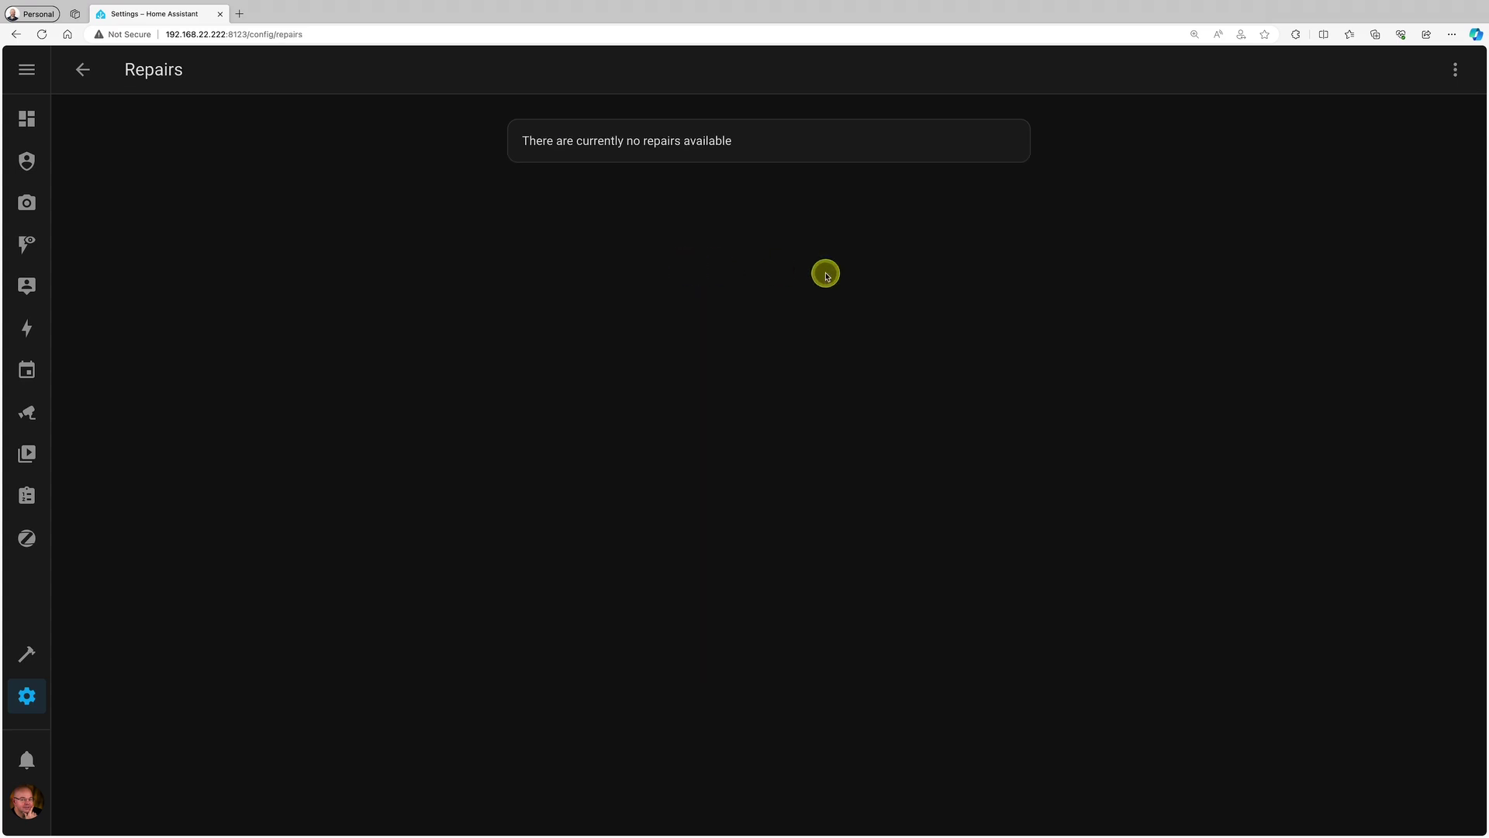
click(1455, 69)
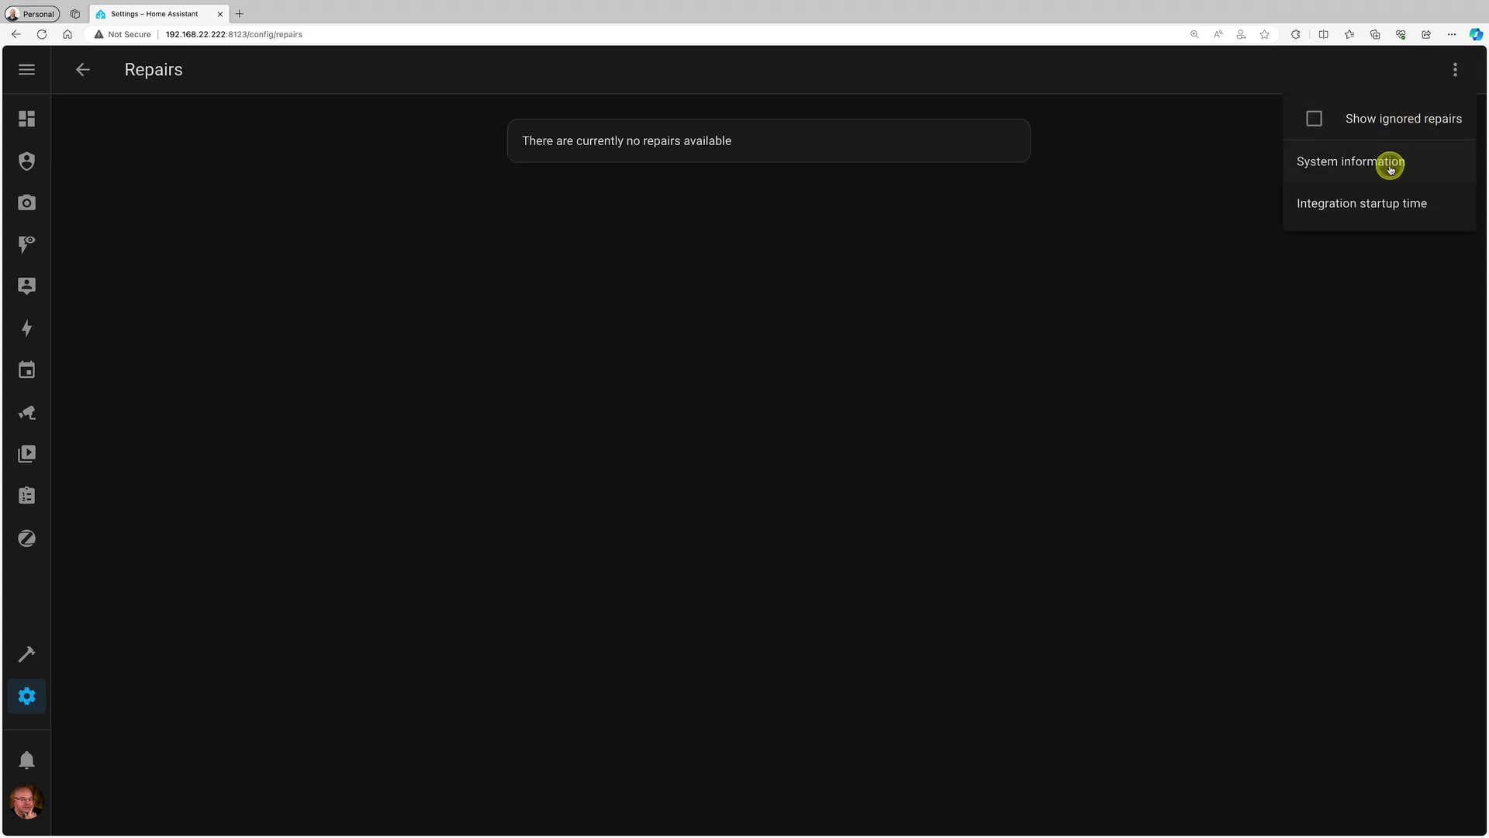
click(1389, 201)
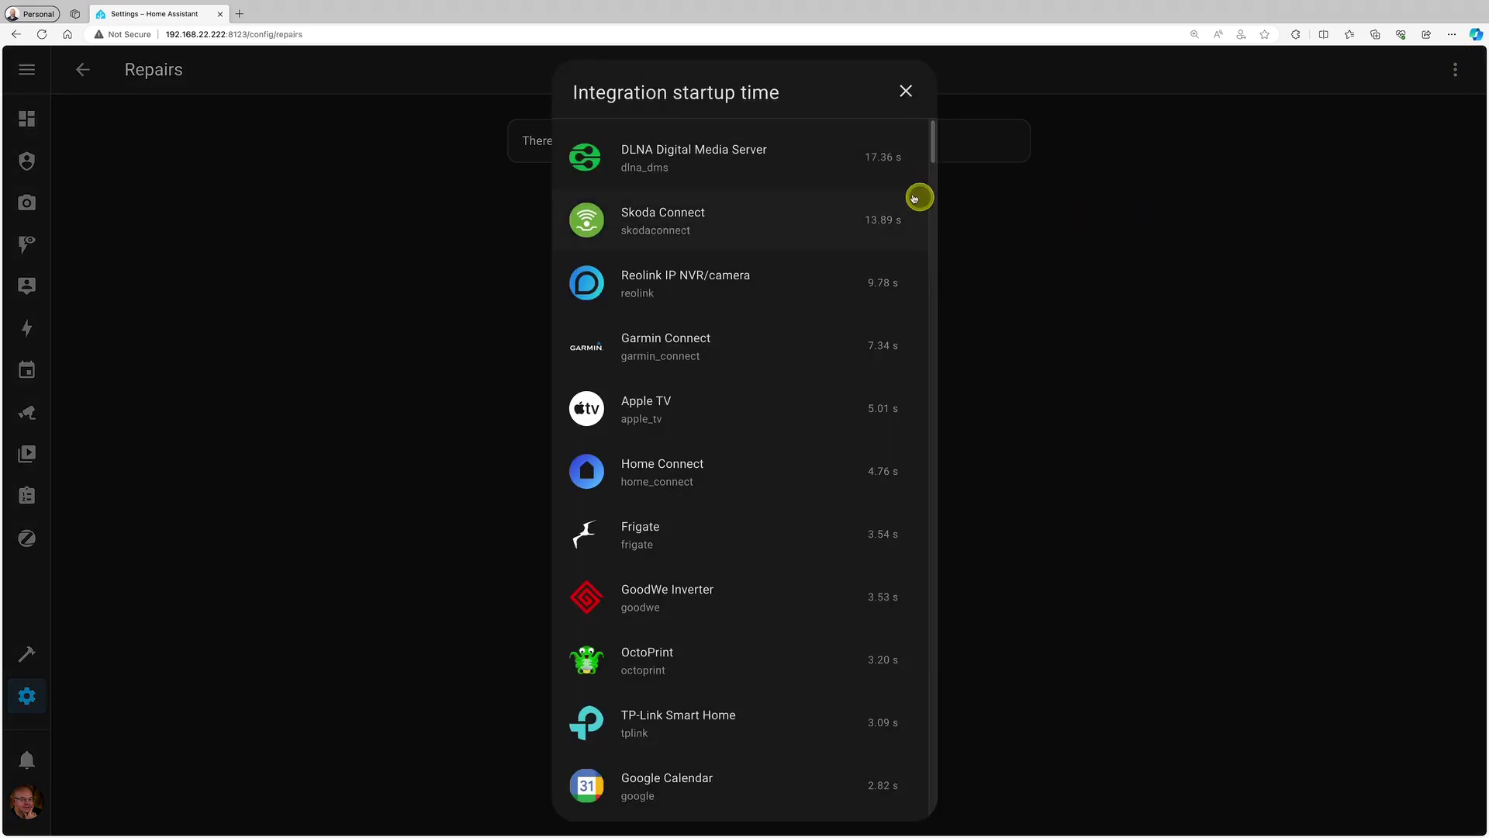